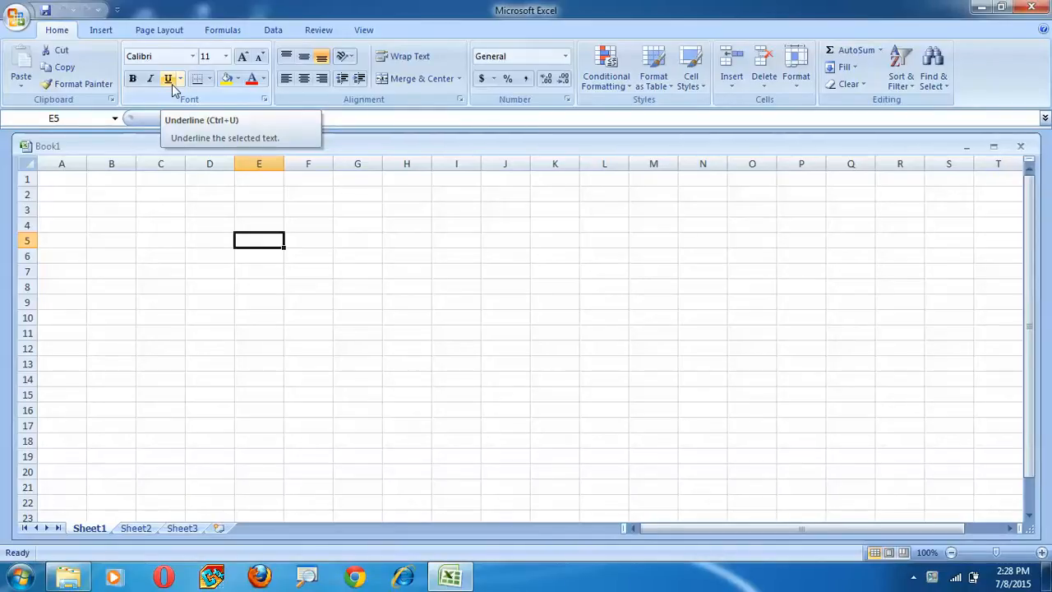
Enter the text "This" in cell D4.
click(200, 231)
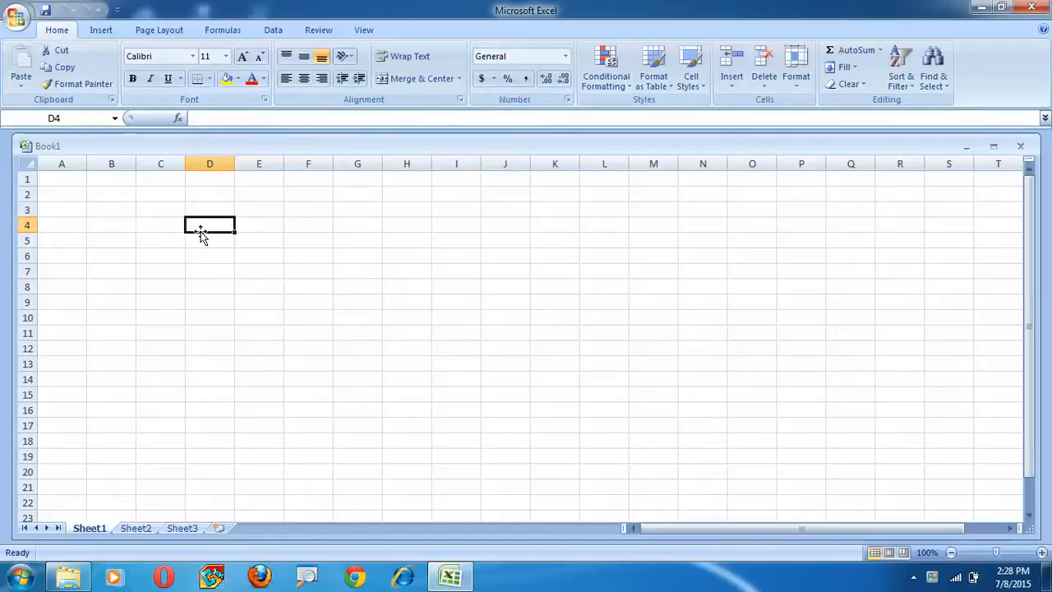
text(This)
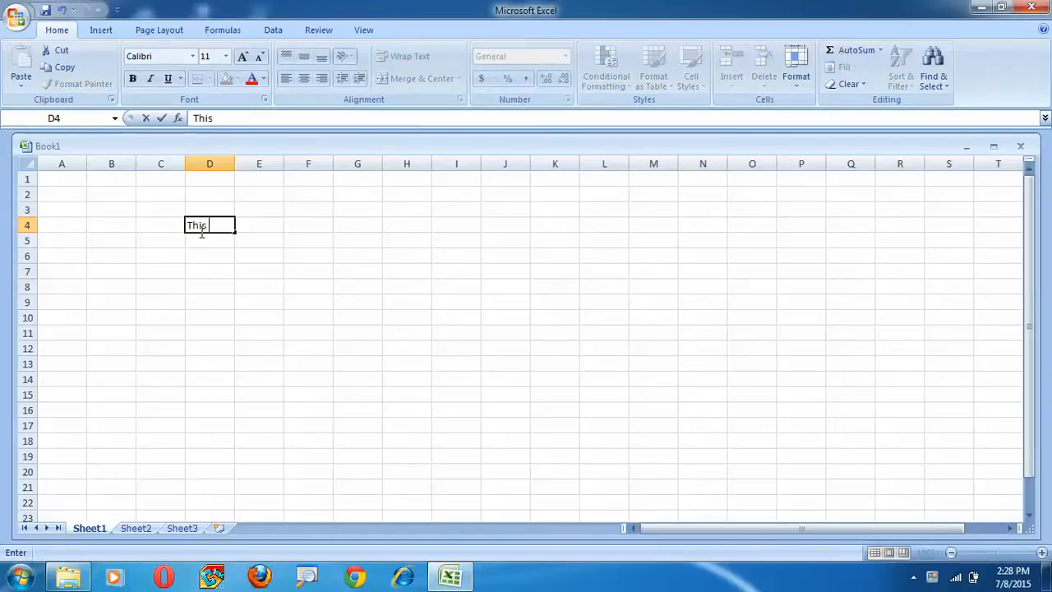
click(228, 273)
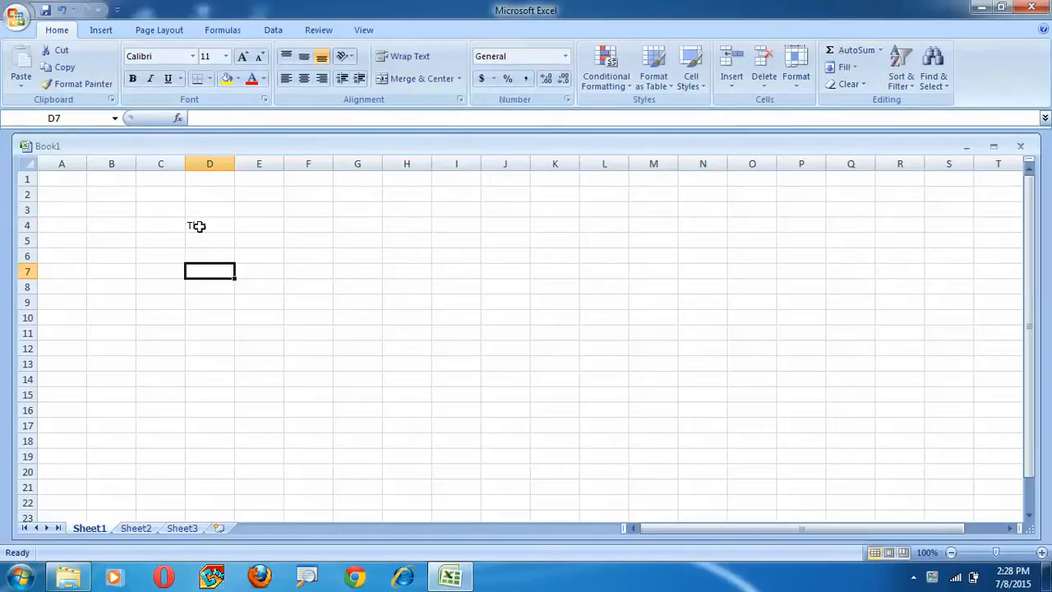
Cut the text in cell D4 and paste it into cell F7.
click(198, 226)
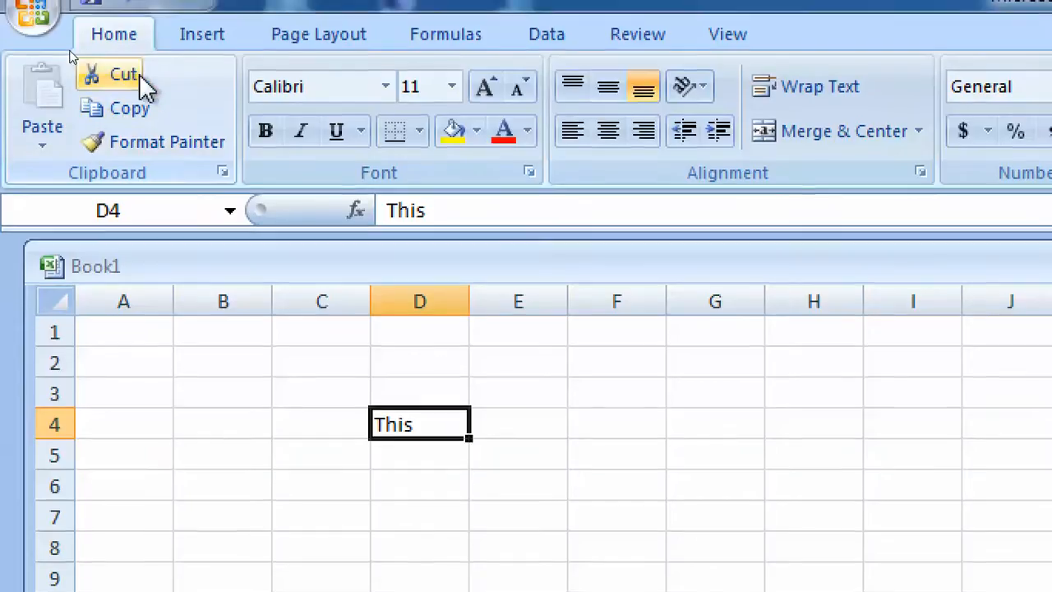
click(136, 66)
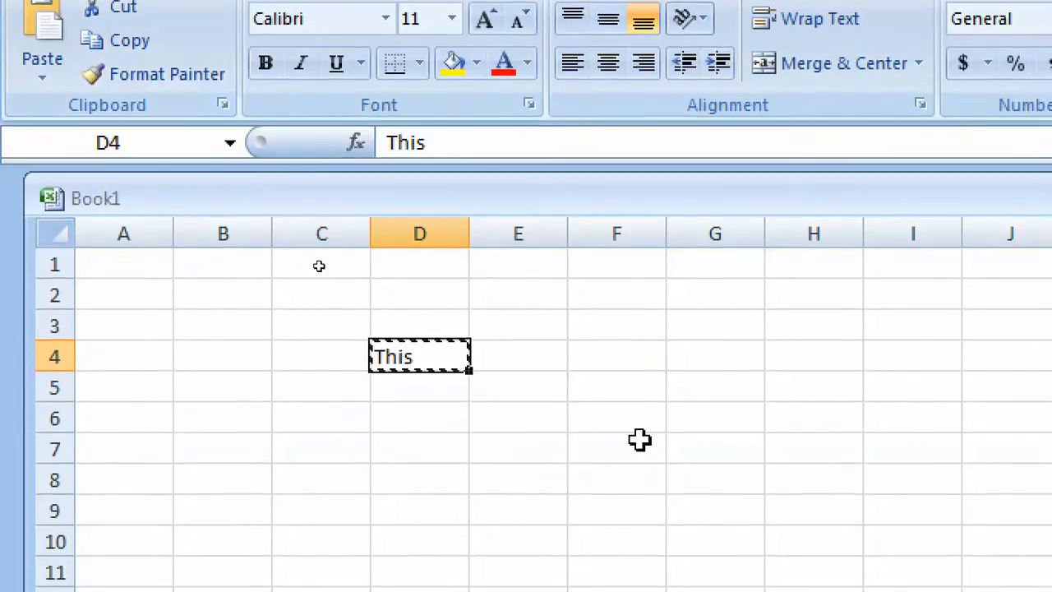
click(639, 506)
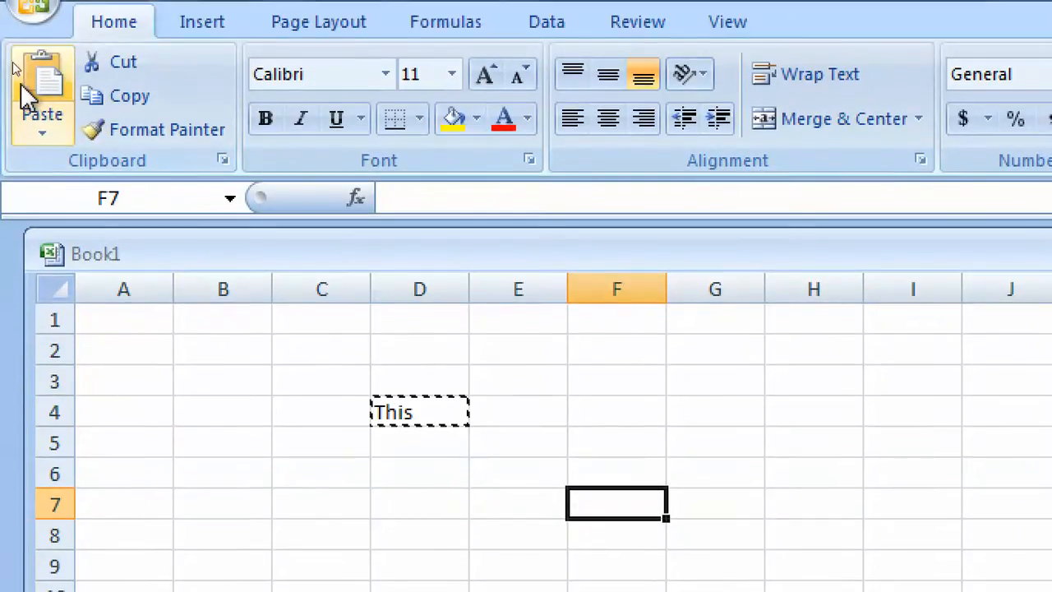
click(43, 91)
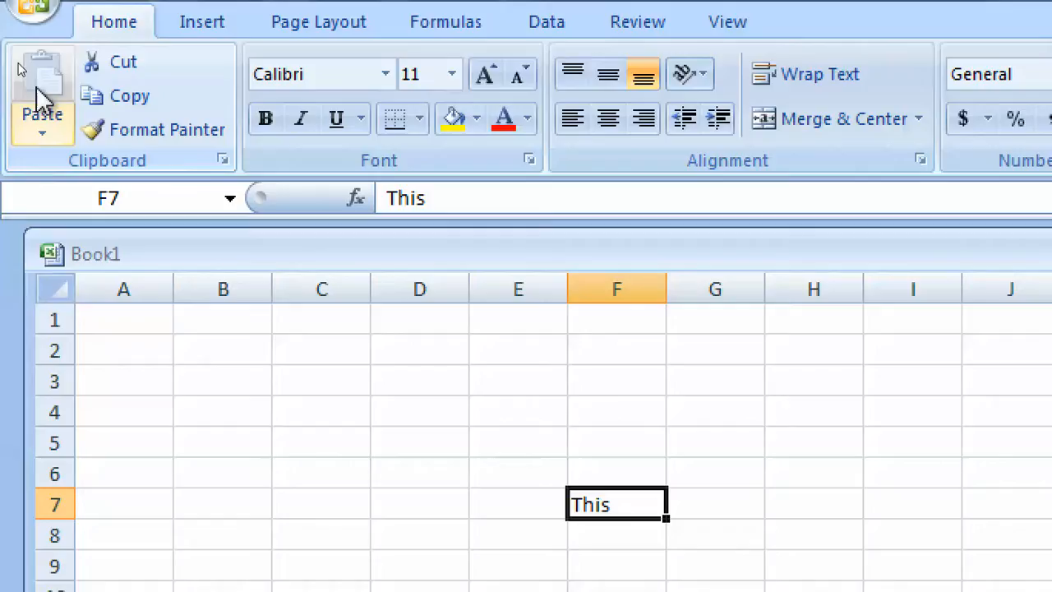
Copy the text in cell F7 into cell D4 and clear the copy selection.
click(138, 100)
click(415, 411)
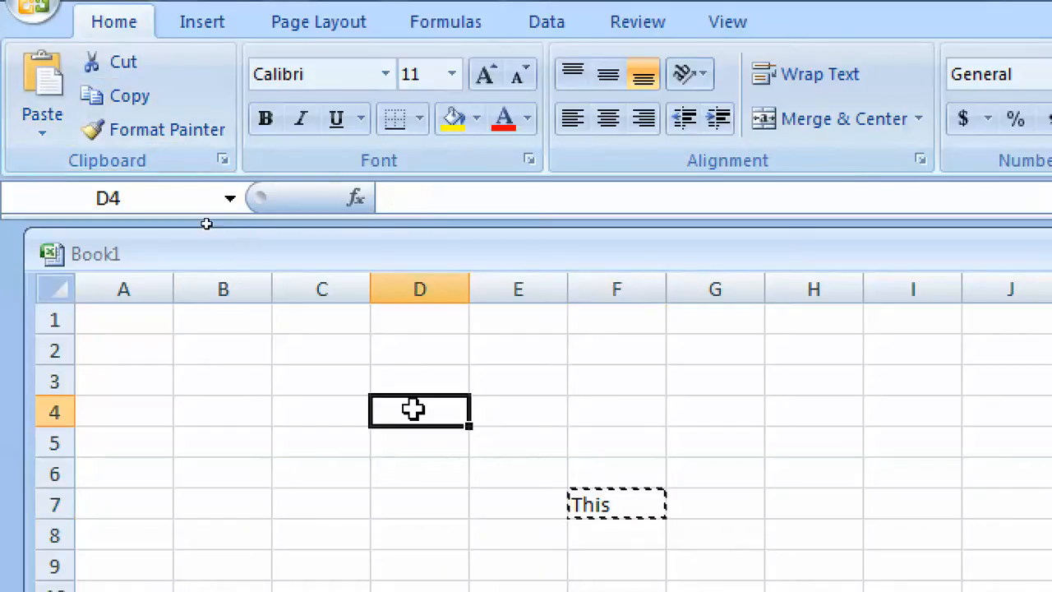
click(39, 94)
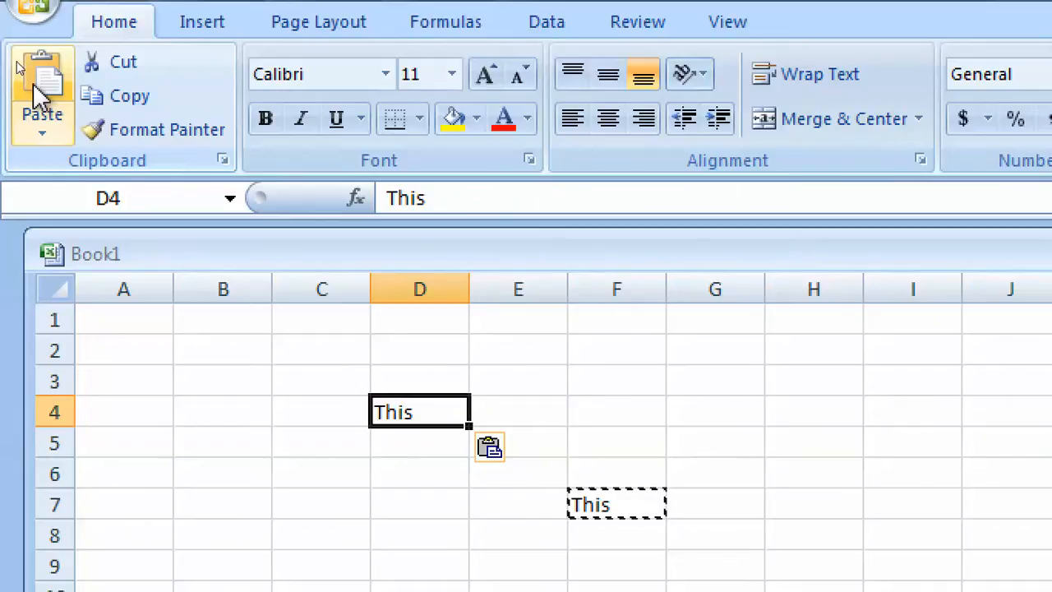
click(835, 433)
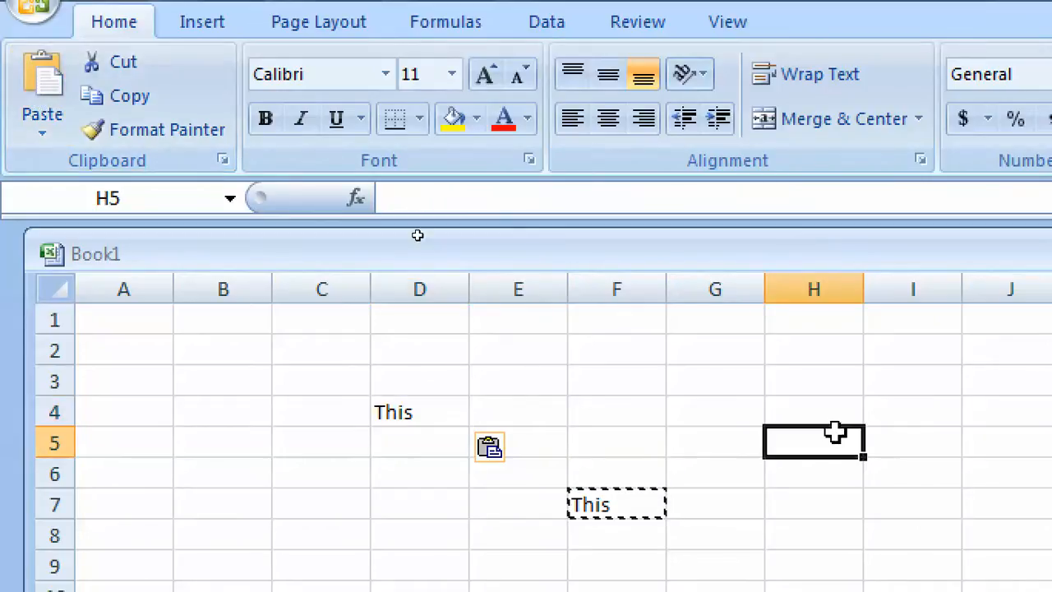
key(Escape)
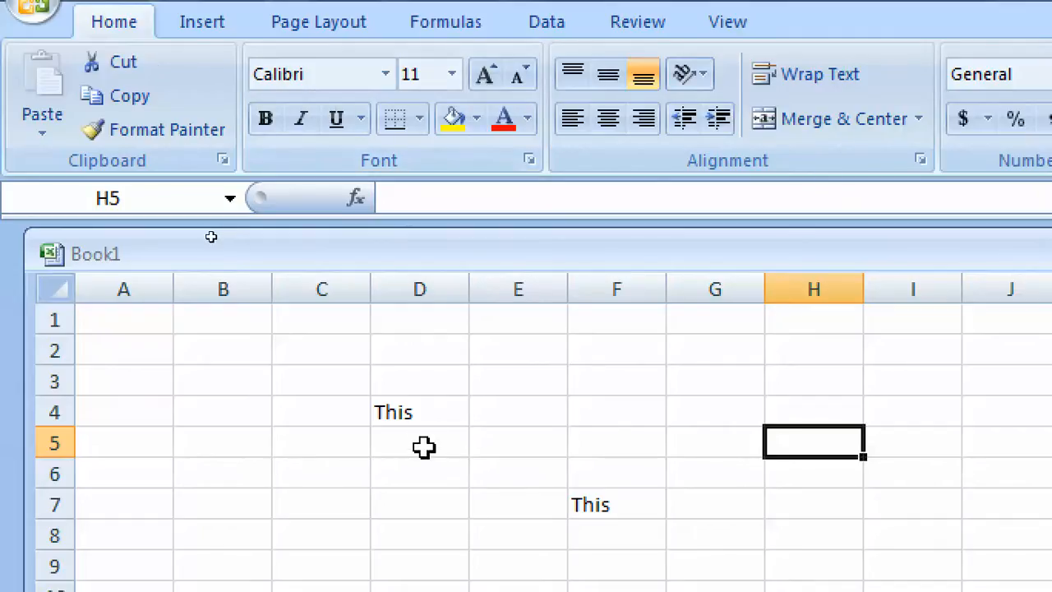
Move the text in cell D4 to cell I3.
click(415, 418)
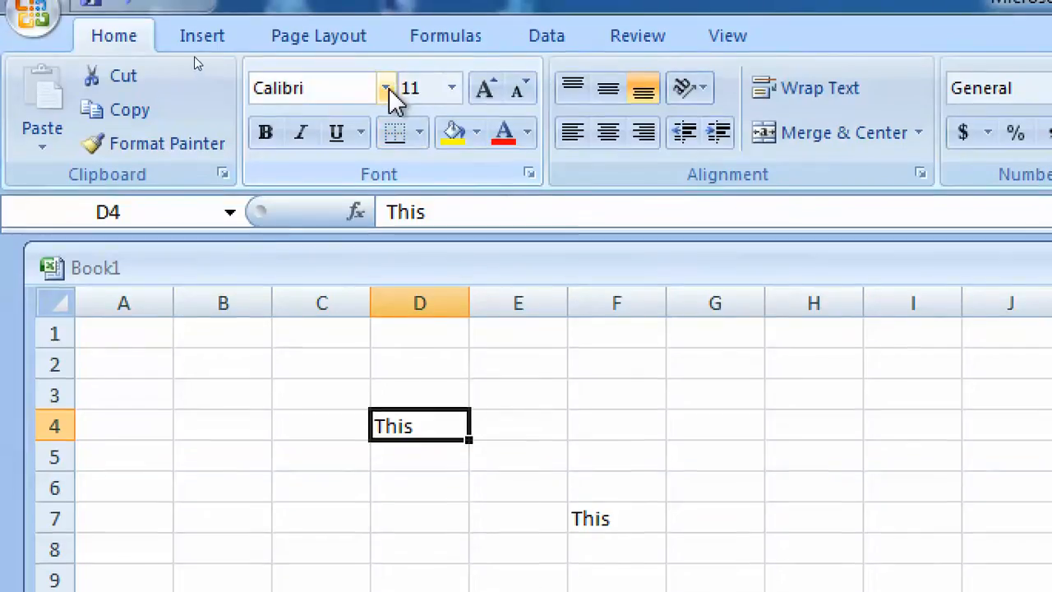
click(386, 89)
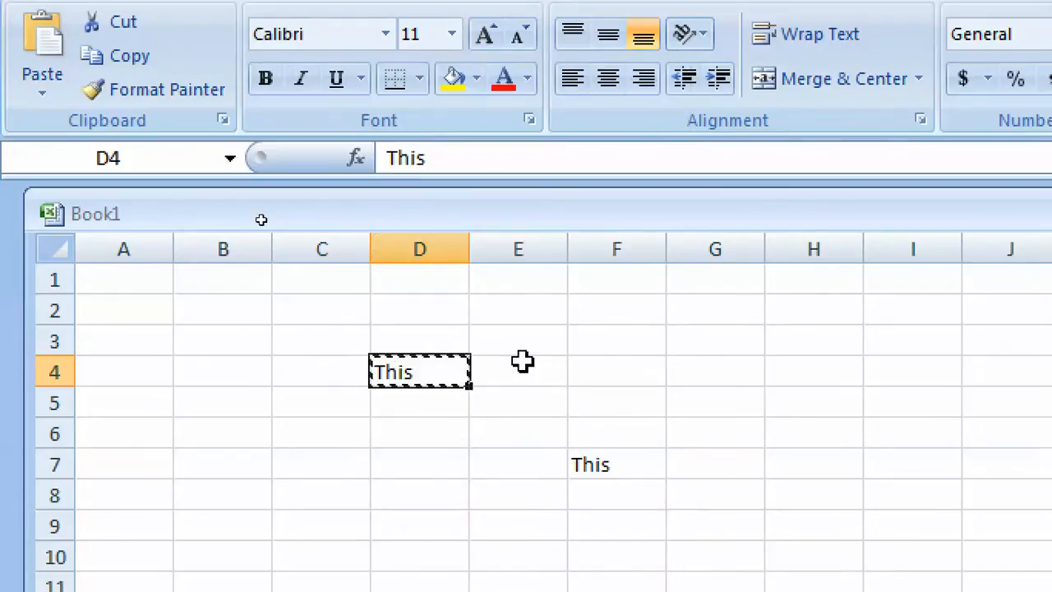
key(ctrl+c)
click(940, 344)
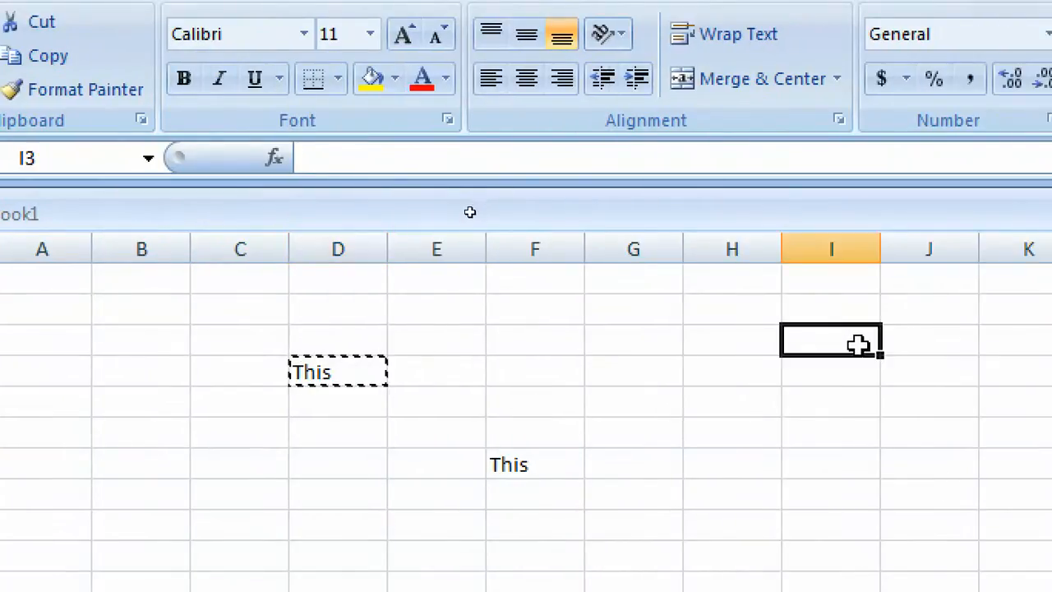
key(Return)
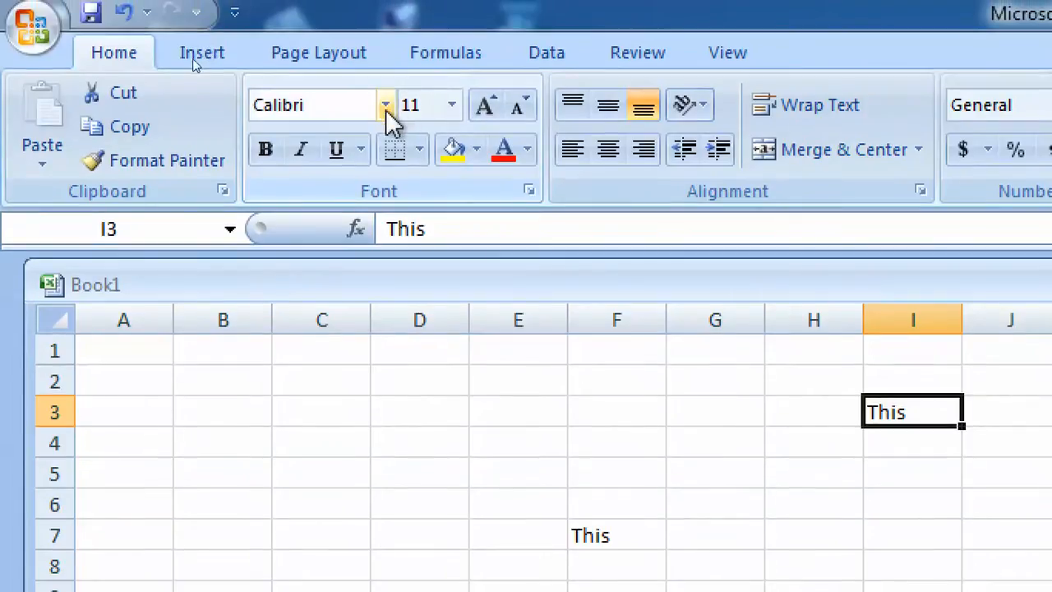
Try the AngsanaUPC font on cell I3 and replace it with Times New Roman.
click(386, 106)
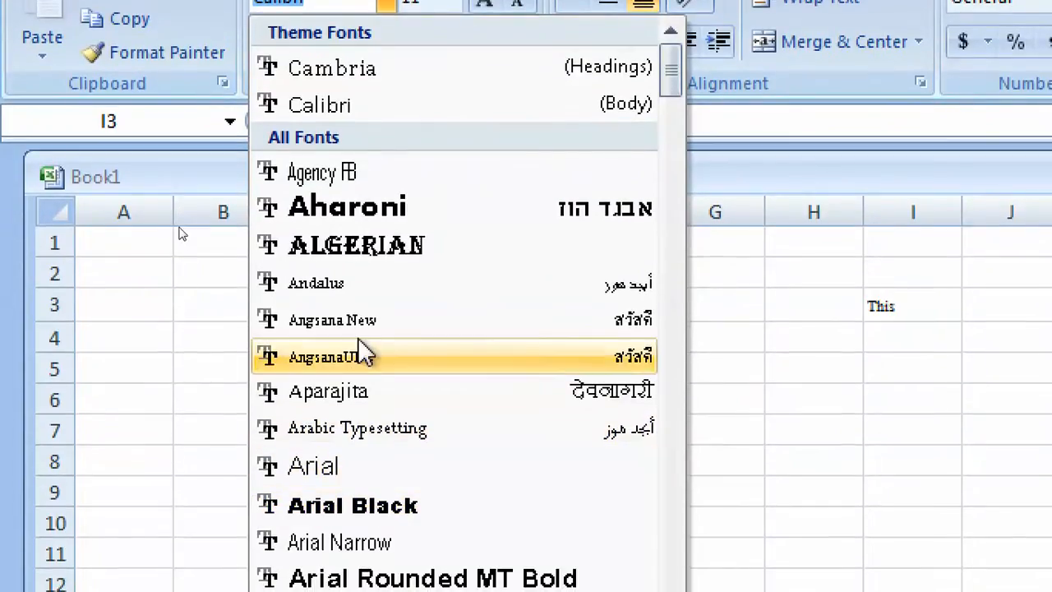
click(362, 353)
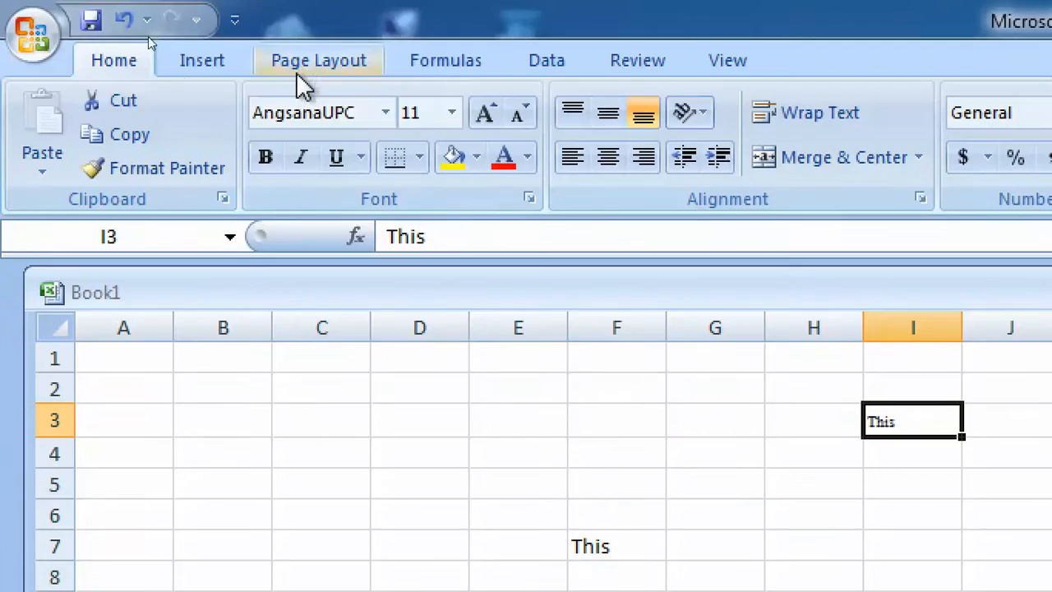
click(384, 114)
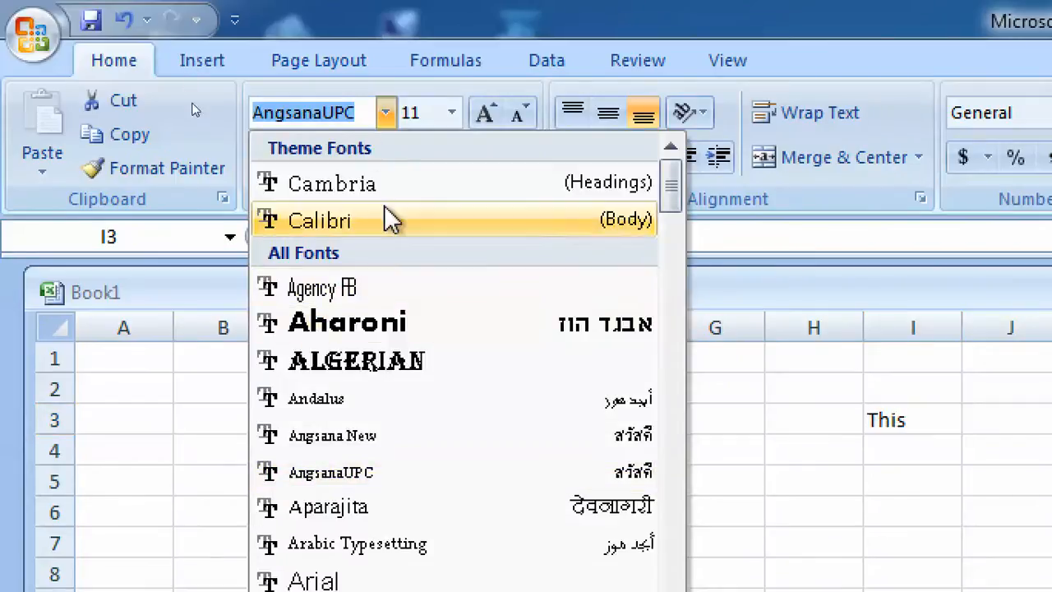
text(ti)
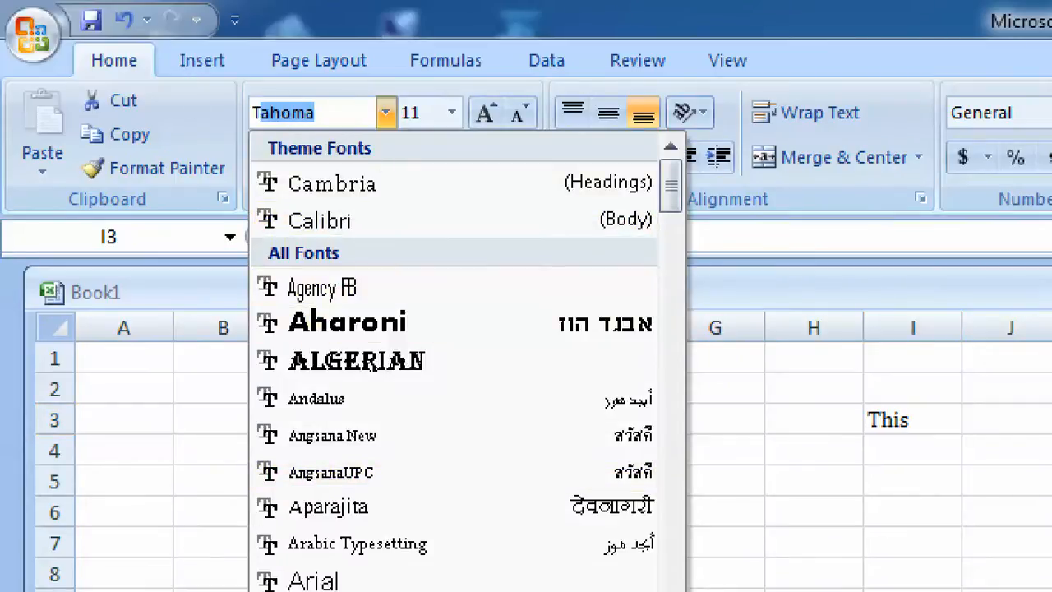
key(Return)
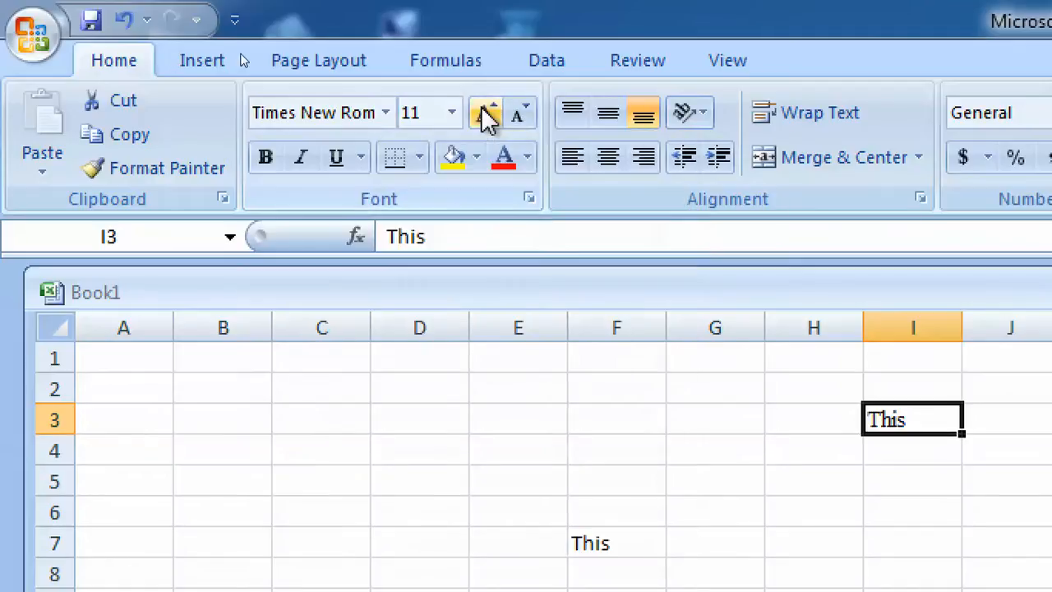
Set the font size of the text in cell I3 to 22.
click(453, 112)
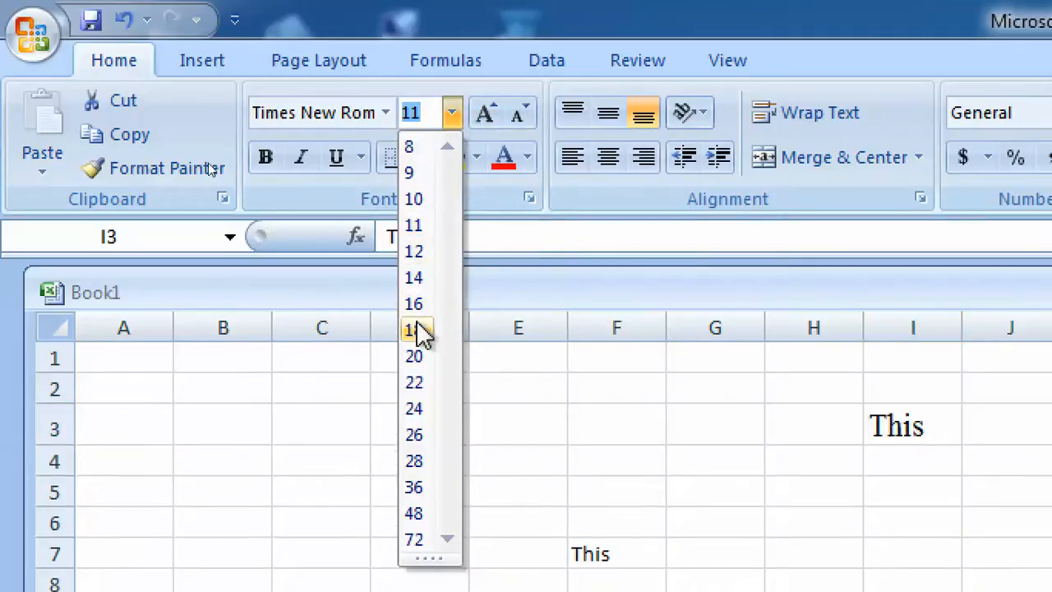
click(415, 383)
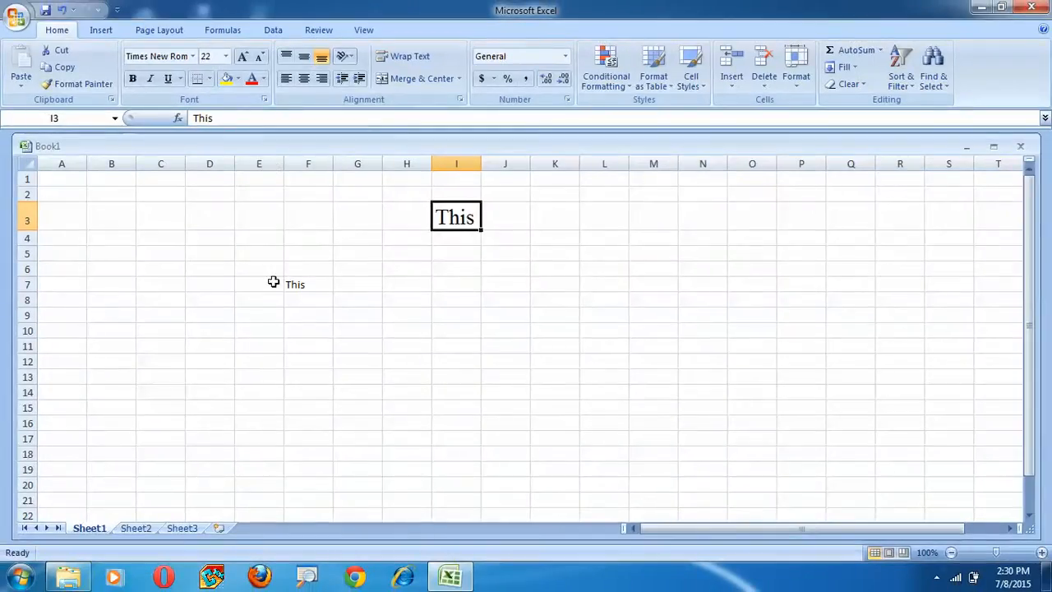
click(207, 332)
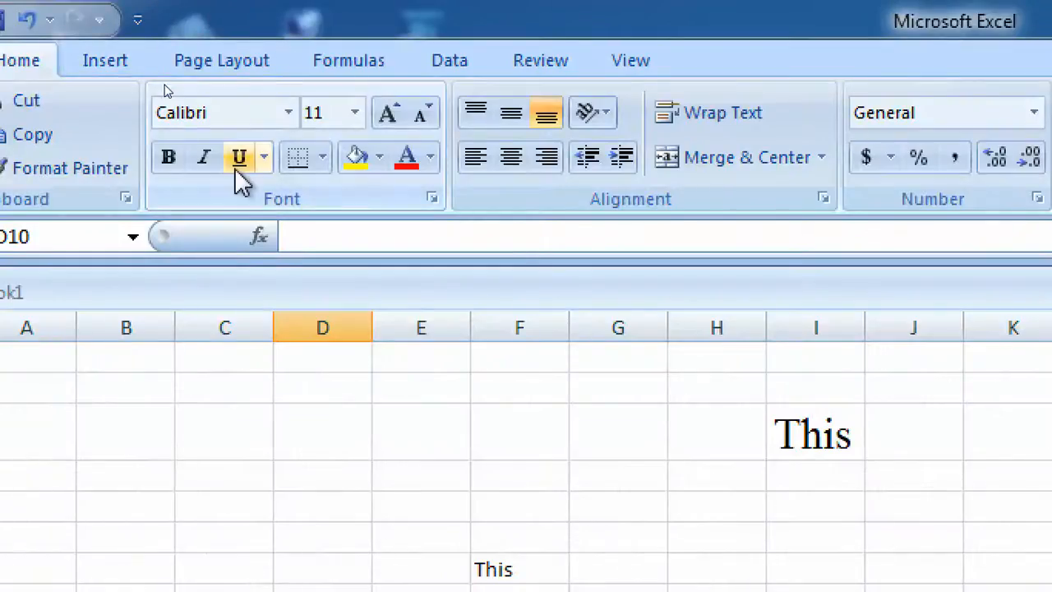
Format the text in cell I3 as bold and italic with a double underline.
click(839, 440)
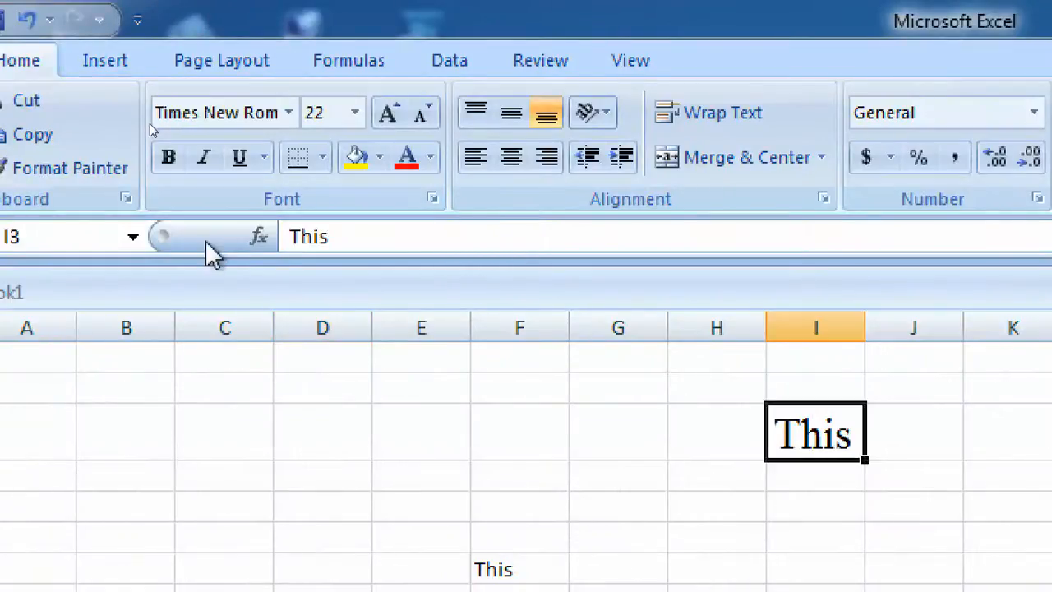
click(174, 160)
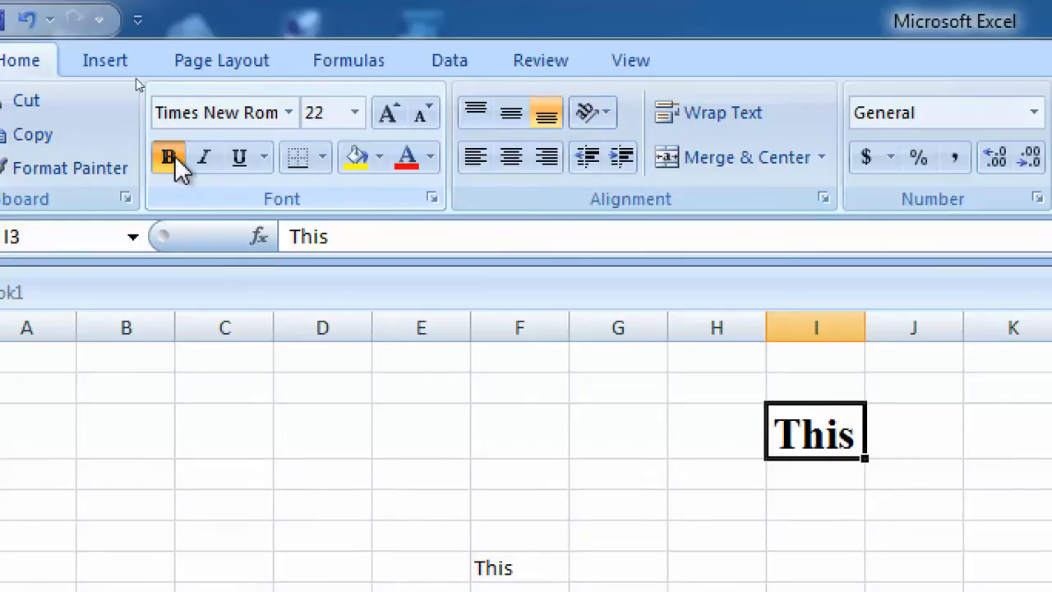
click(205, 169)
click(240, 161)
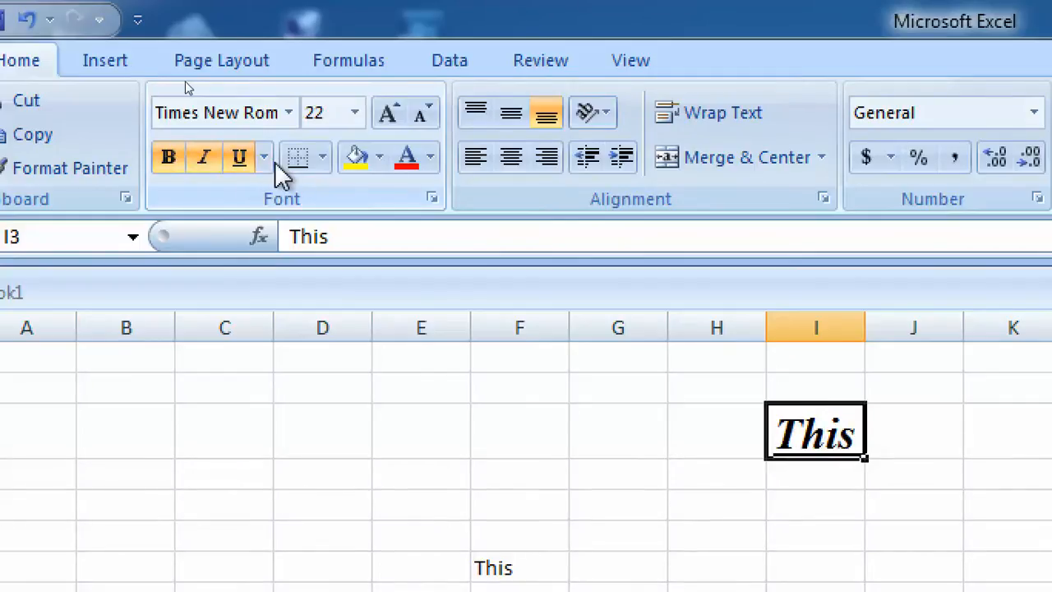
click(265, 158)
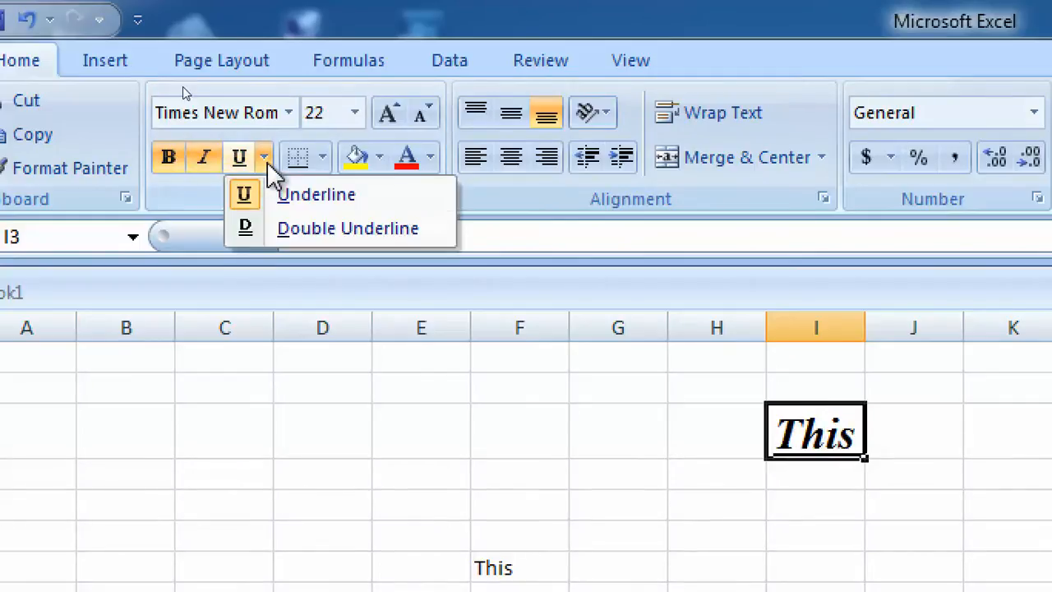
click(272, 229)
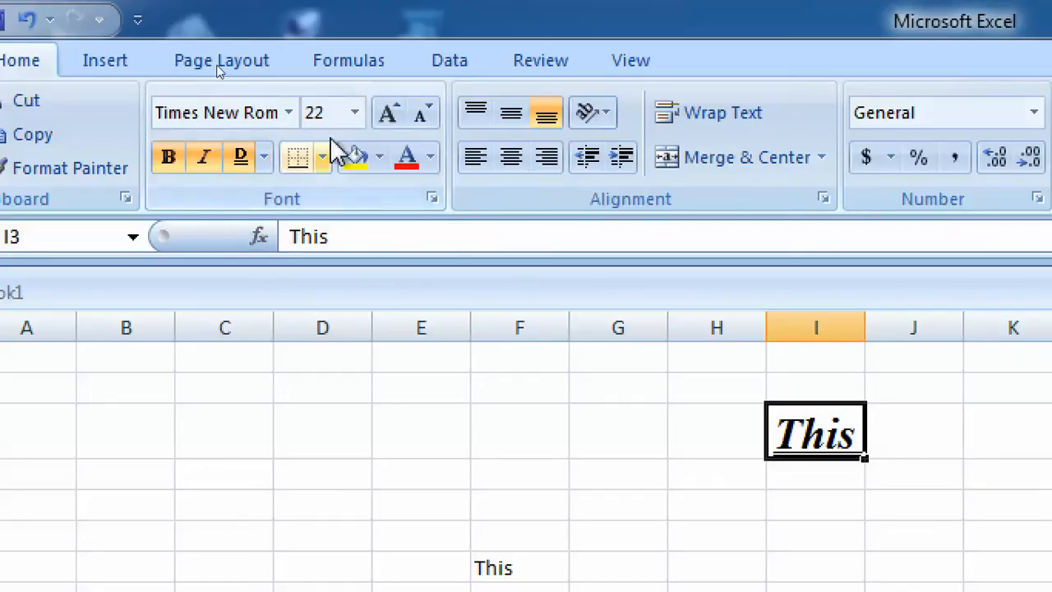
Increase the font size of cell I3 by three increments and reduce it stepwise to 14.
click(354, 115)
click(356, 118)
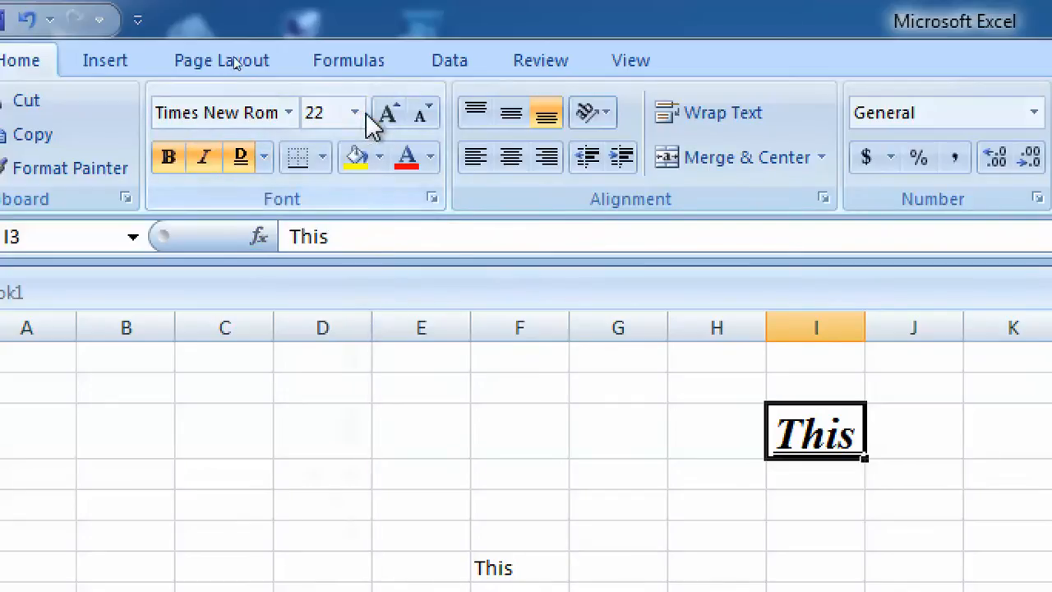
click(390, 119)
click(390, 119)
click(389, 119)
click(422, 120)
click(423, 120)
click(424, 121)
click(423, 121)
click(424, 121)
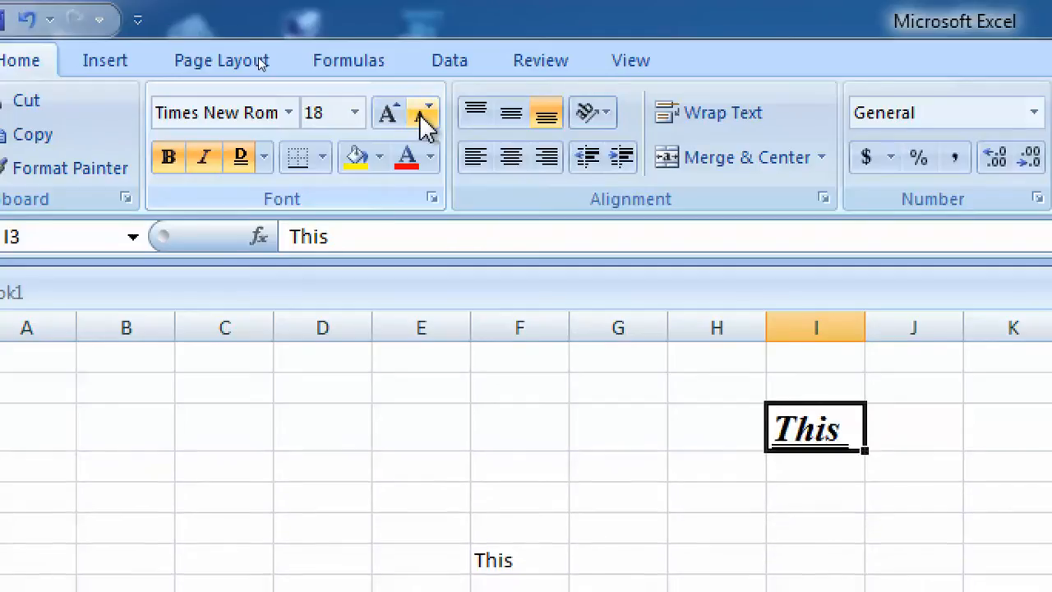
click(423, 121)
click(424, 120)
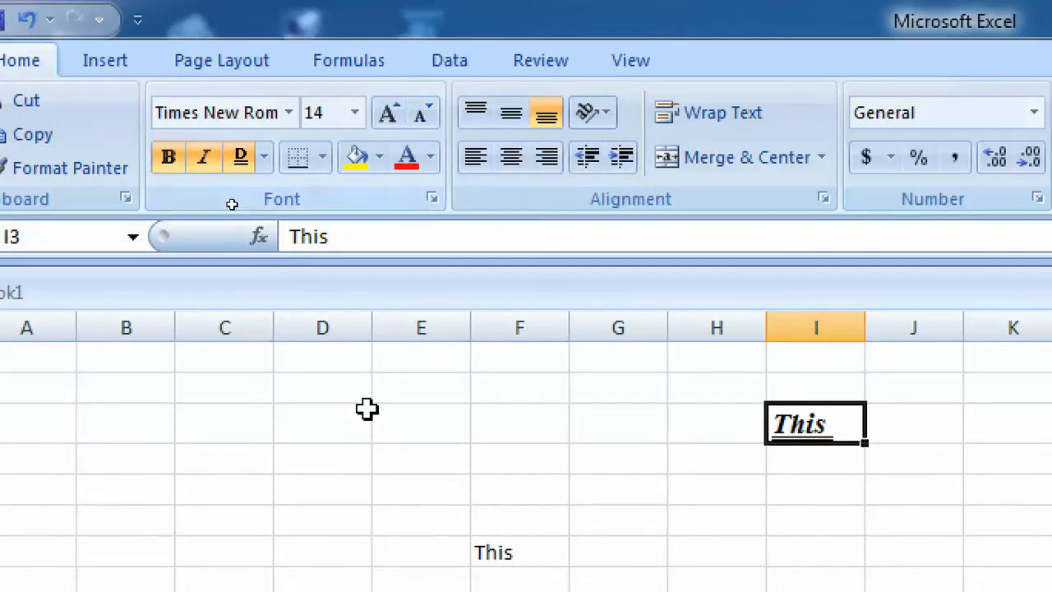
click(424, 433)
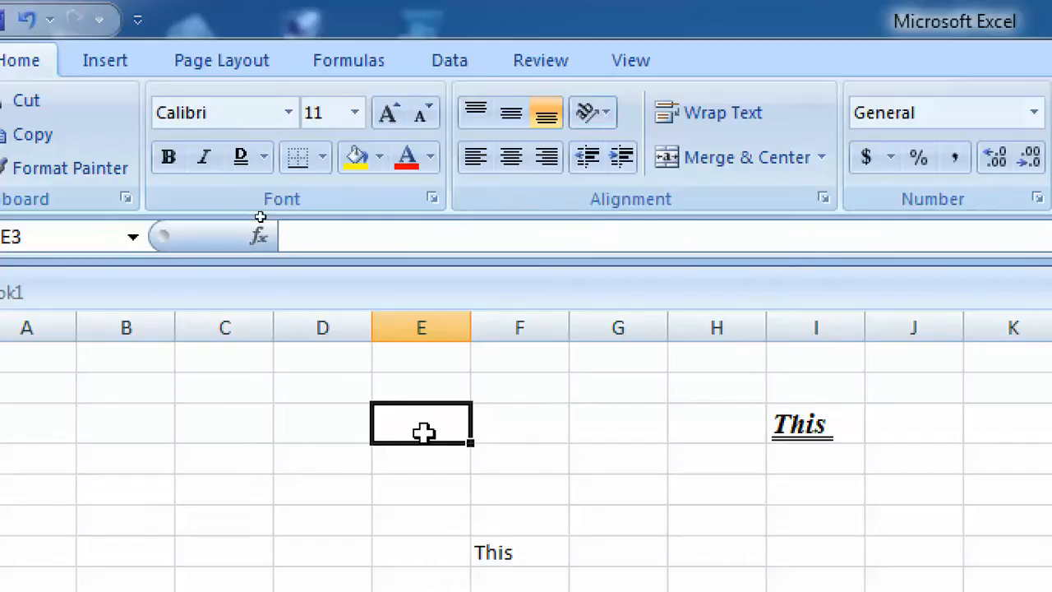
click(326, 158)
click(963, 460)
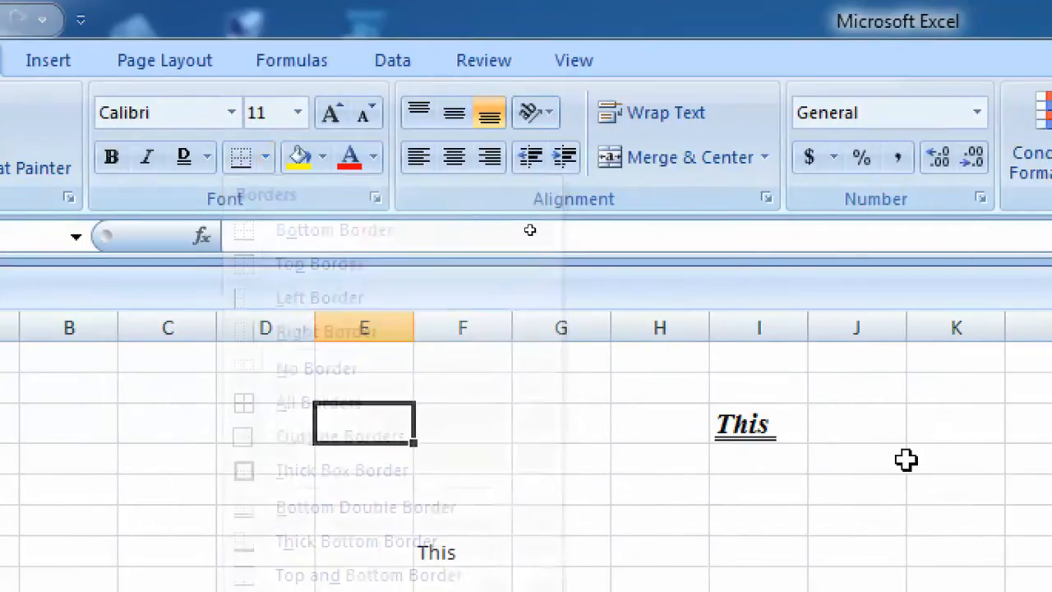
Add a bottom border to cell J4.
click(906, 461)
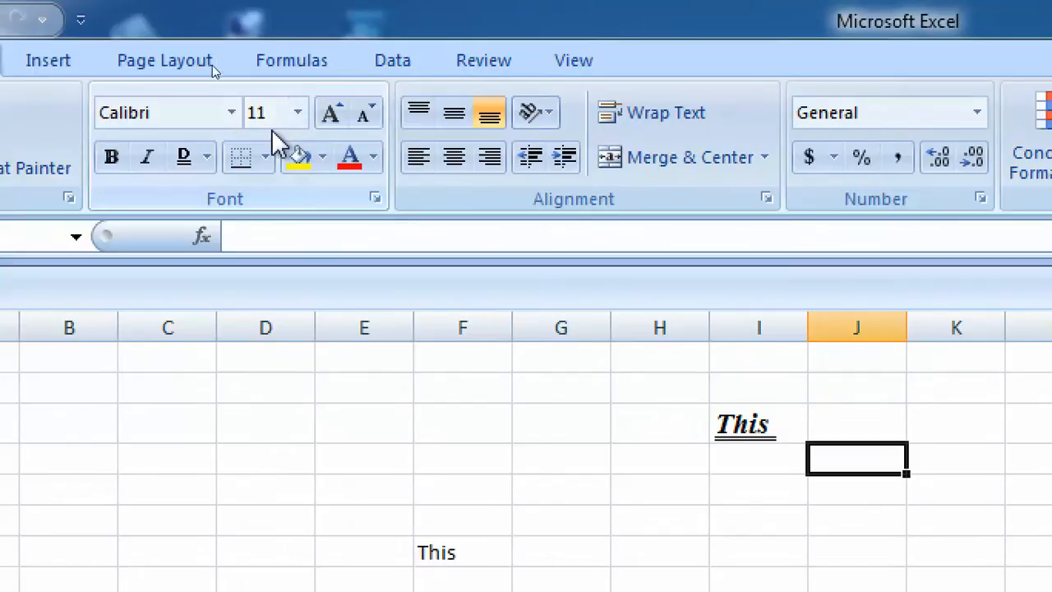
click(267, 157)
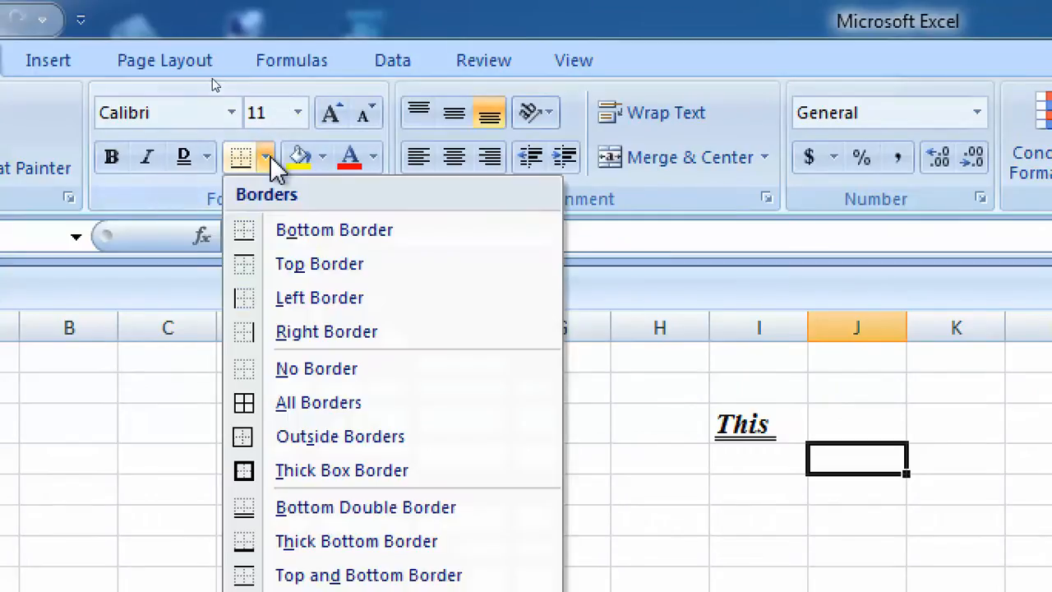
click(302, 238)
click(431, 411)
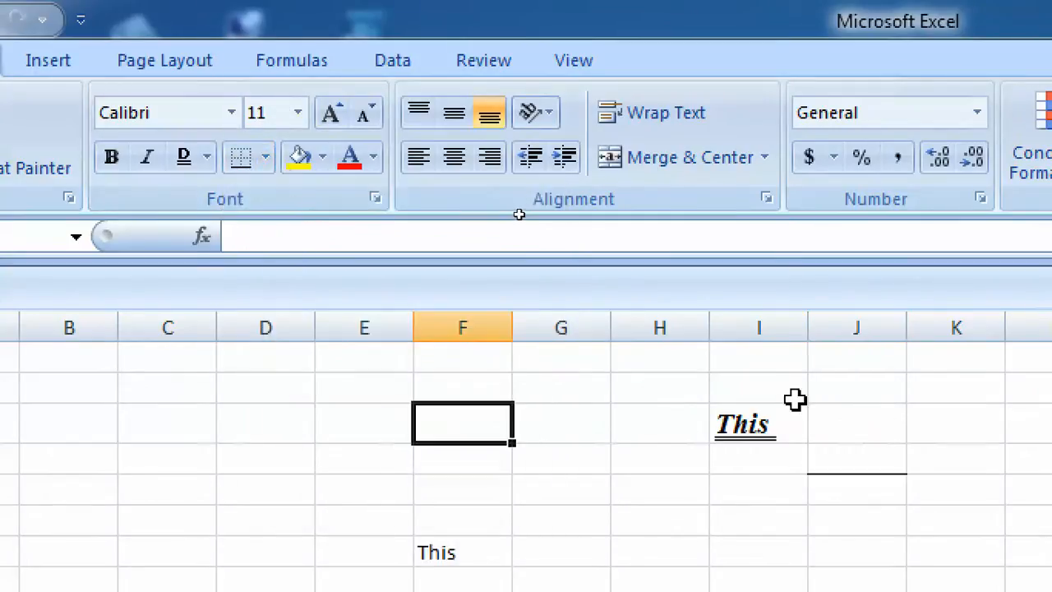
Add a top border and a left border to cell J4.
click(857, 460)
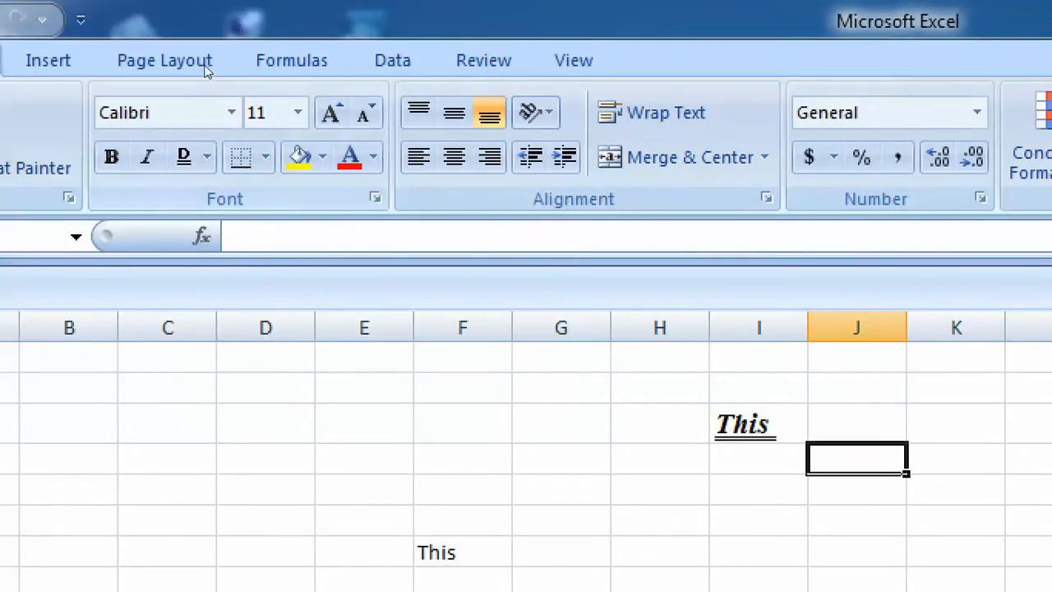
click(265, 157)
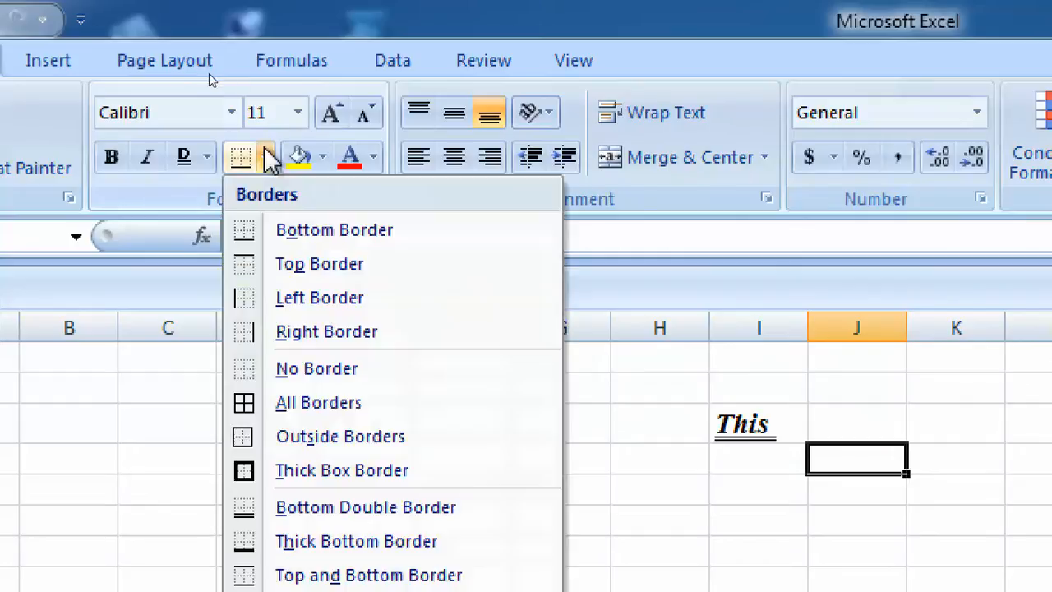
click(265, 277)
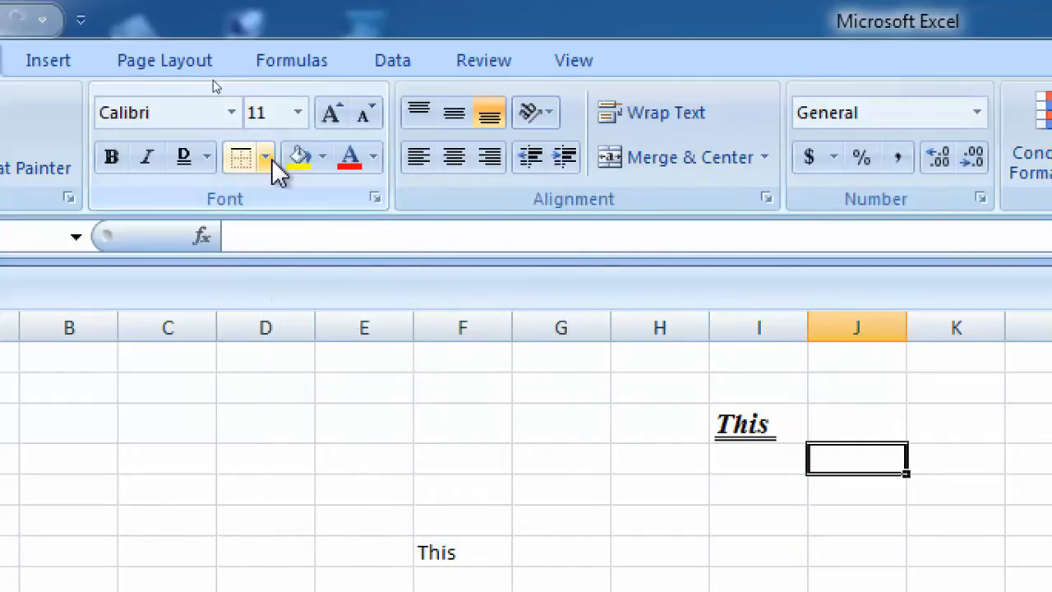
click(265, 158)
click(267, 301)
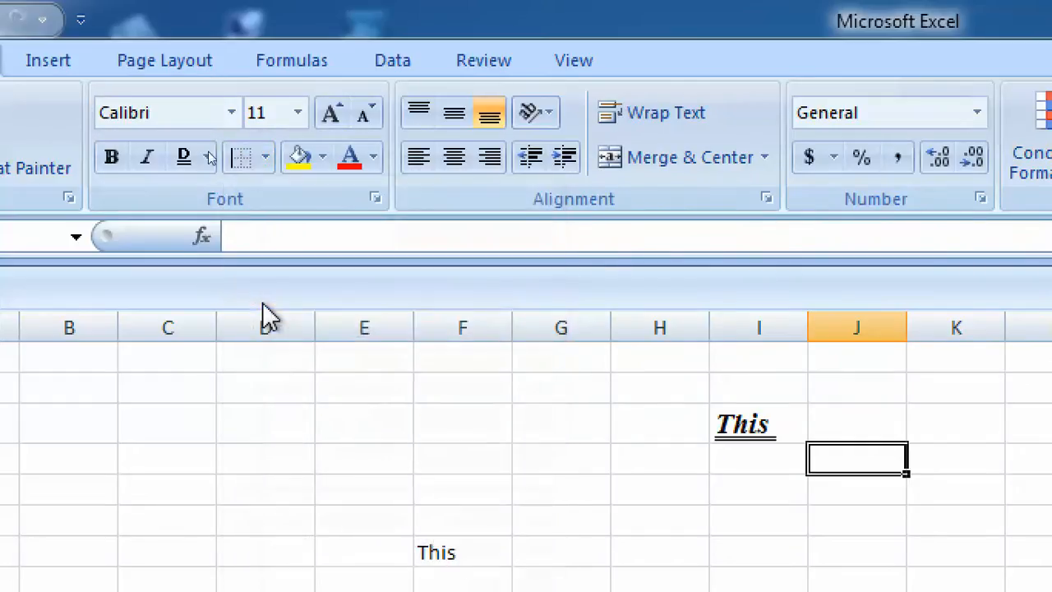
click(226, 487)
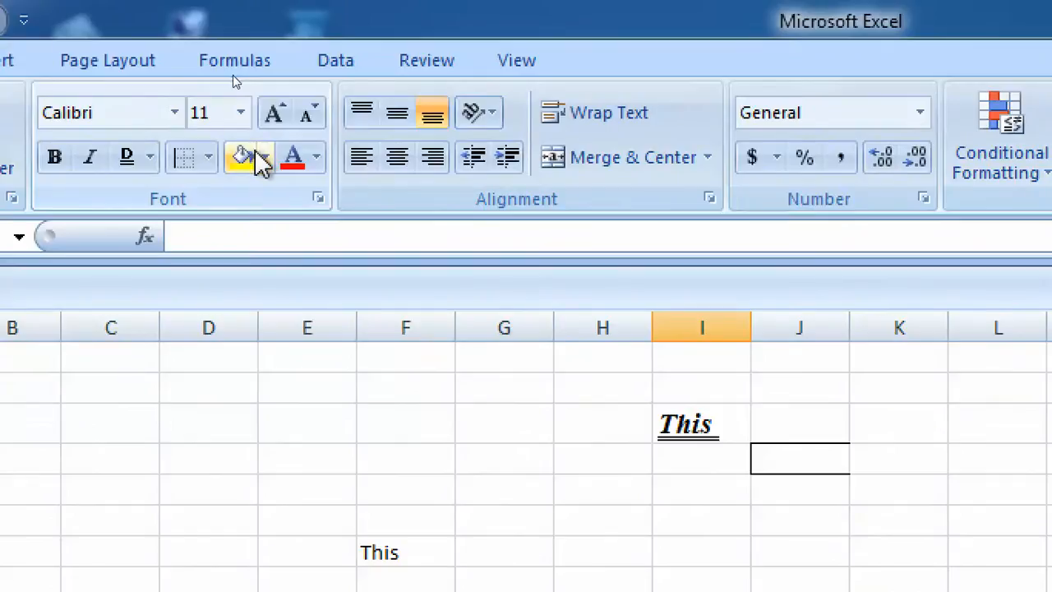
Remove all borders from cell J4 with the No Border option.
click(210, 158)
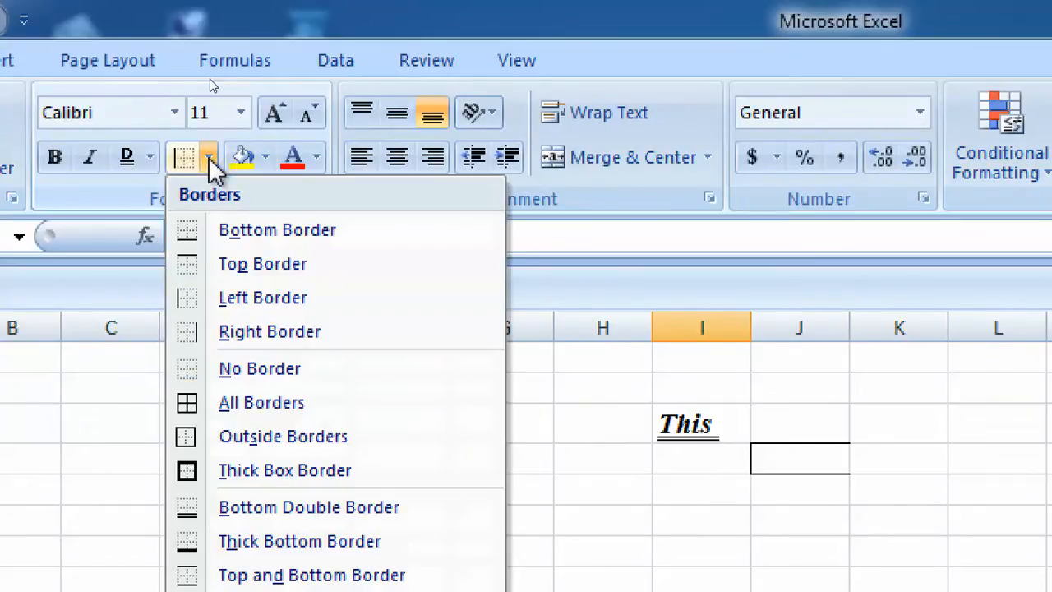
click(218, 369)
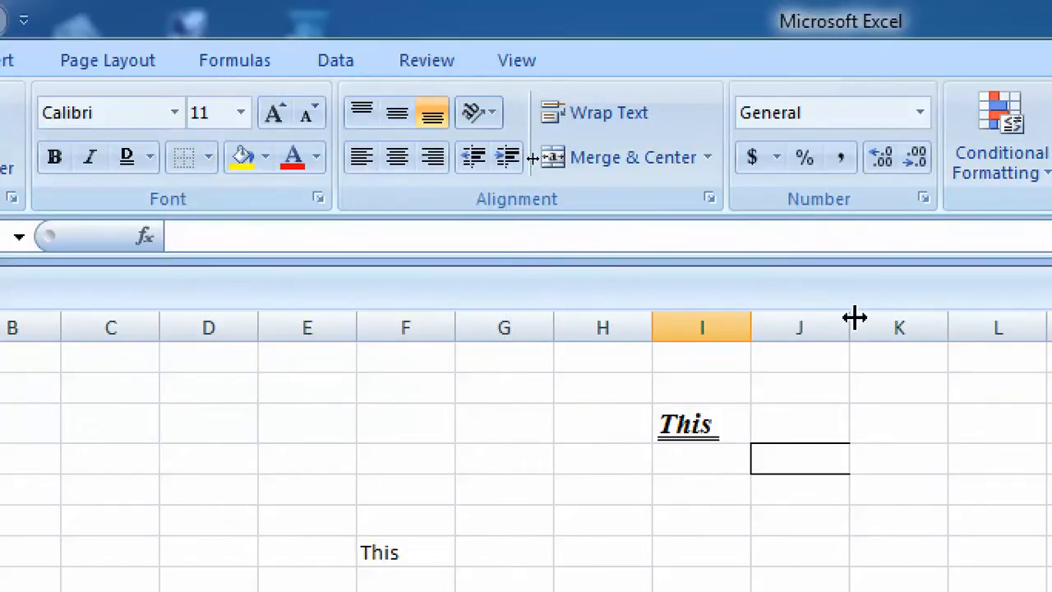
click(781, 448)
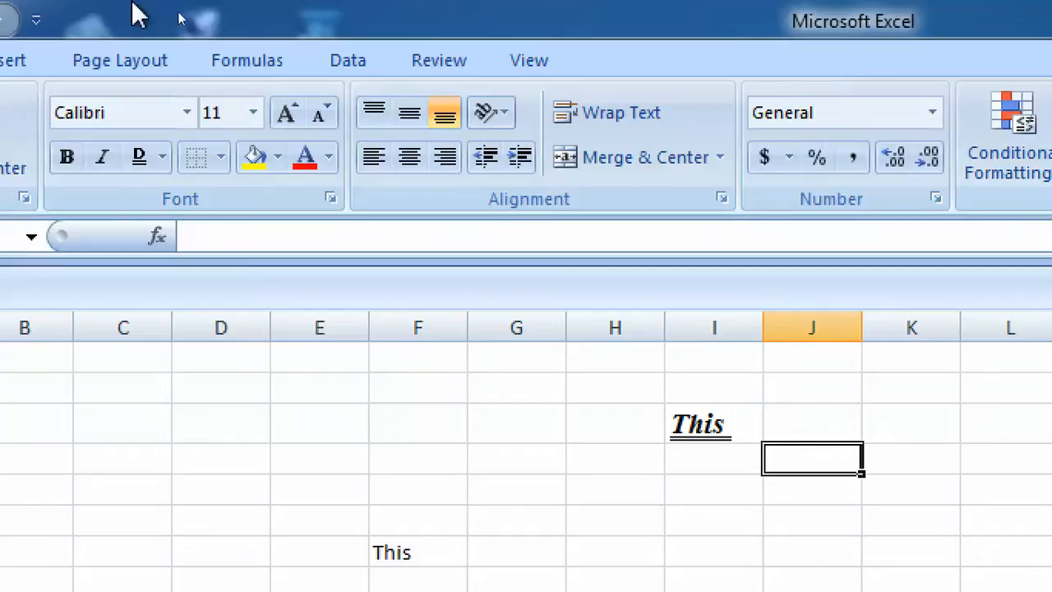
click(221, 157)
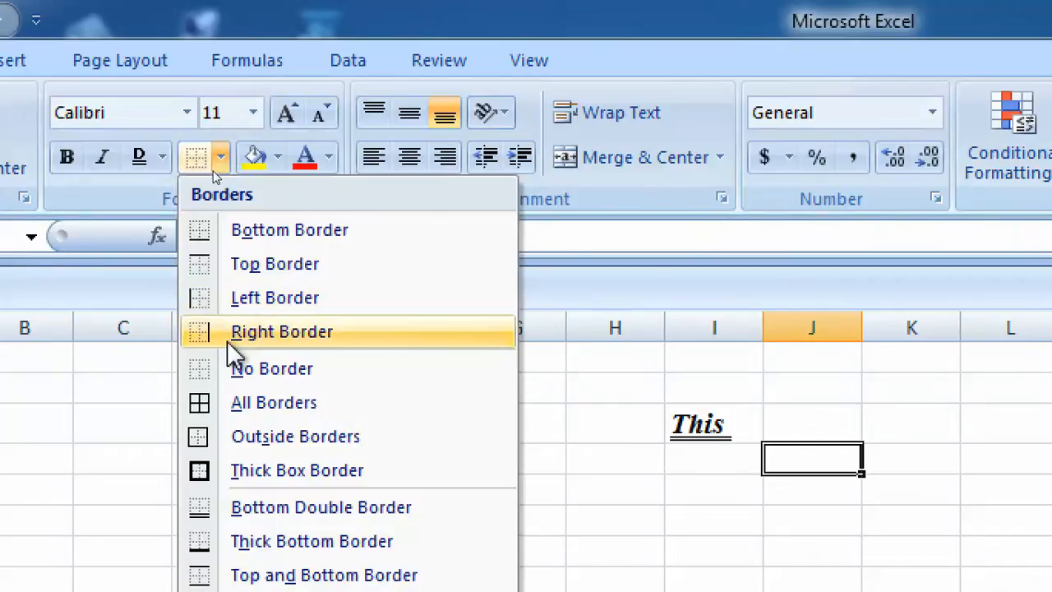
click(234, 370)
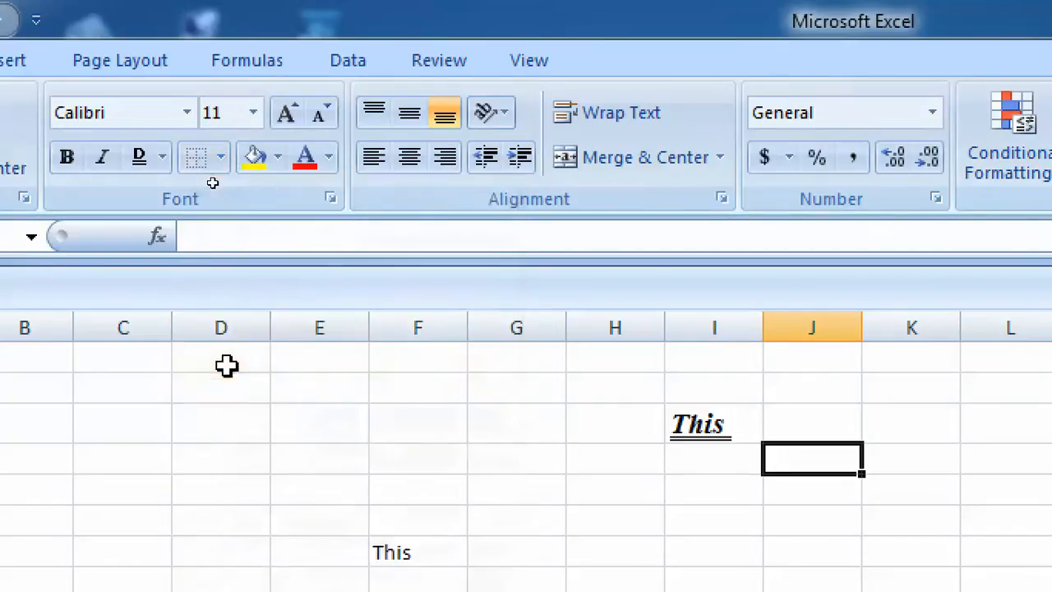
Apply the All Borders option to cell K3.
click(897, 424)
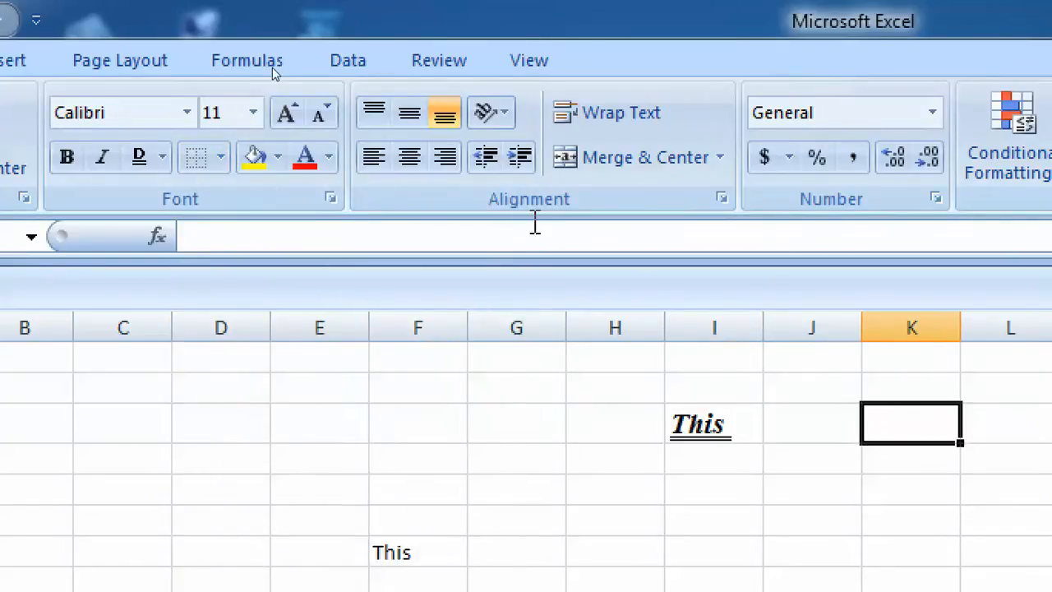
click(223, 161)
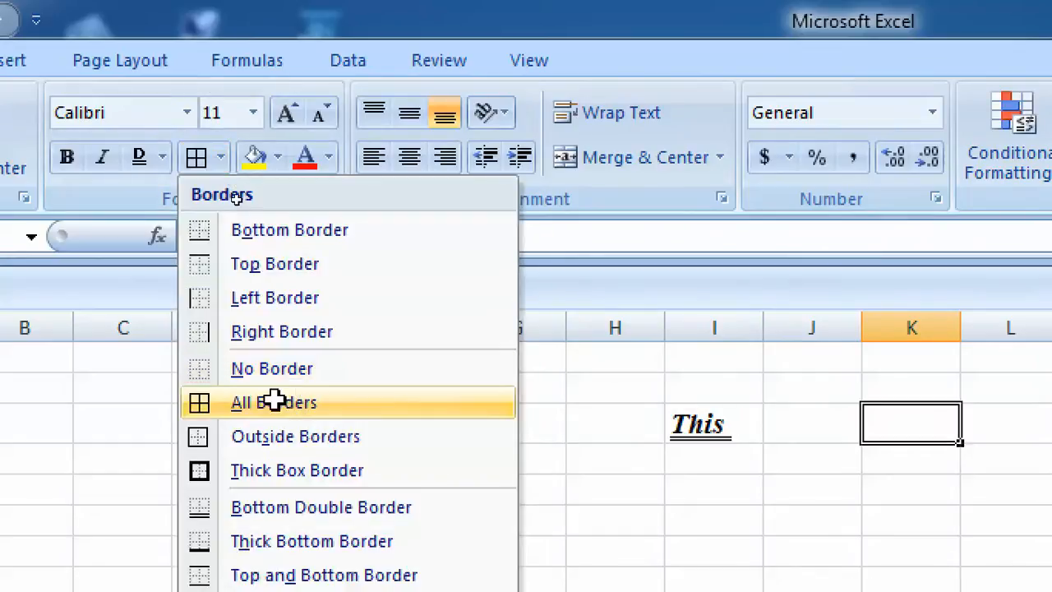
click(276, 401)
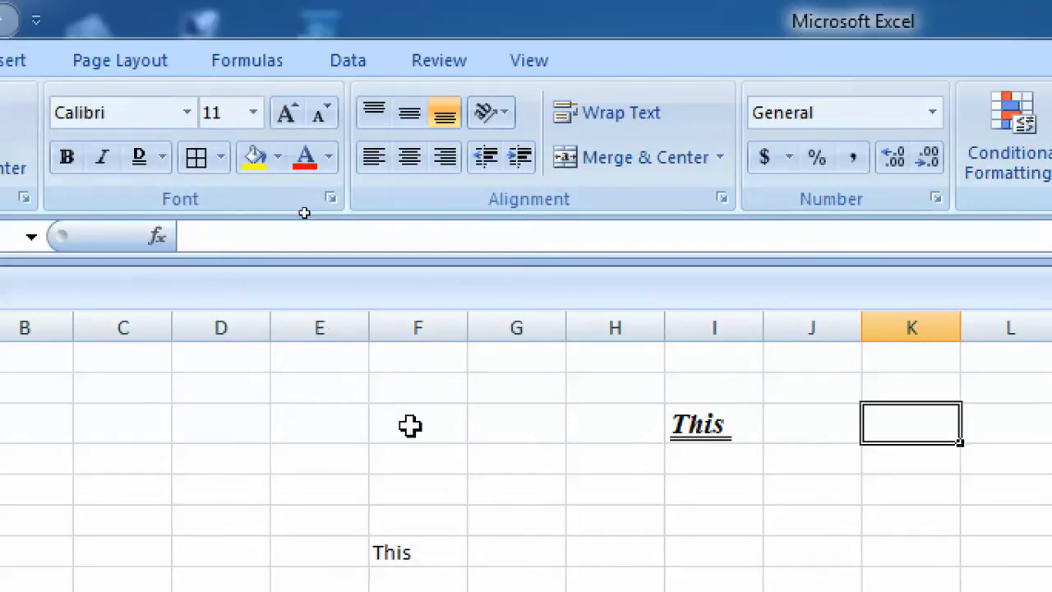
click(221, 160)
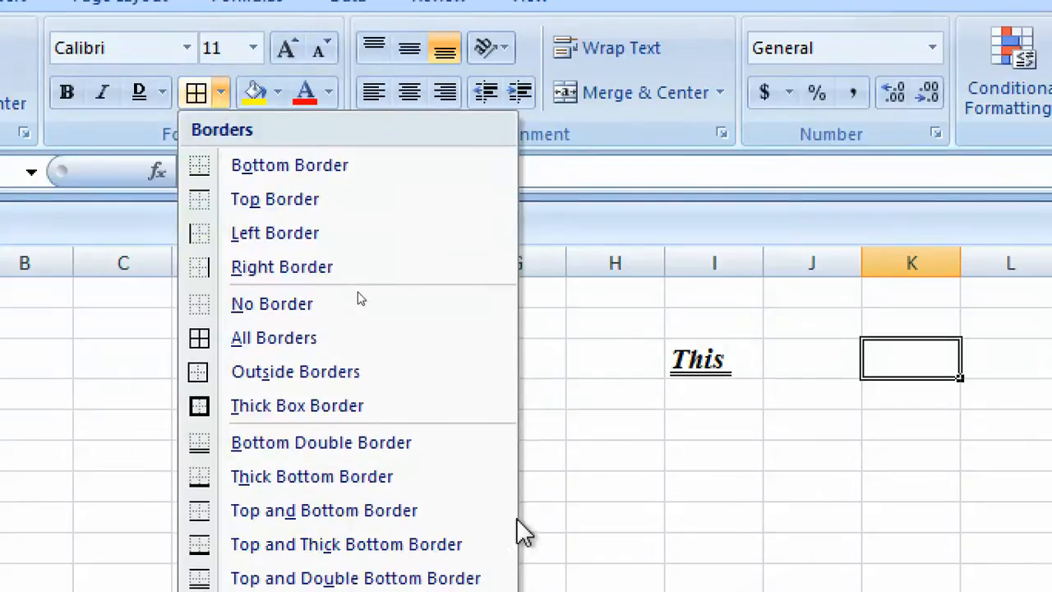
click(613, 453)
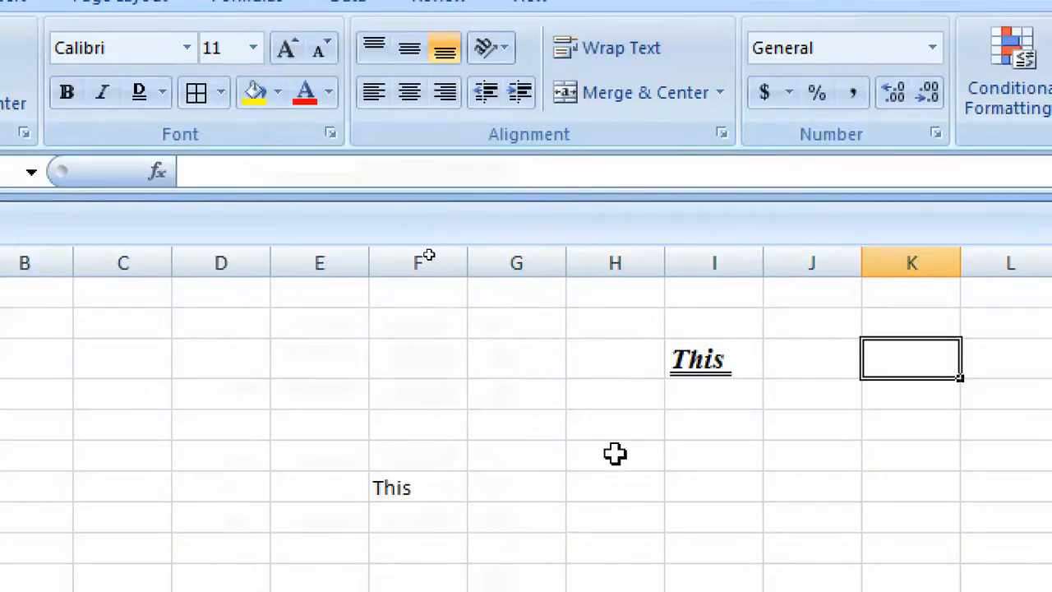
Try outside borders around the range I5:J9 and undo them.
click(637, 451)
drag(723, 434, 785, 544)
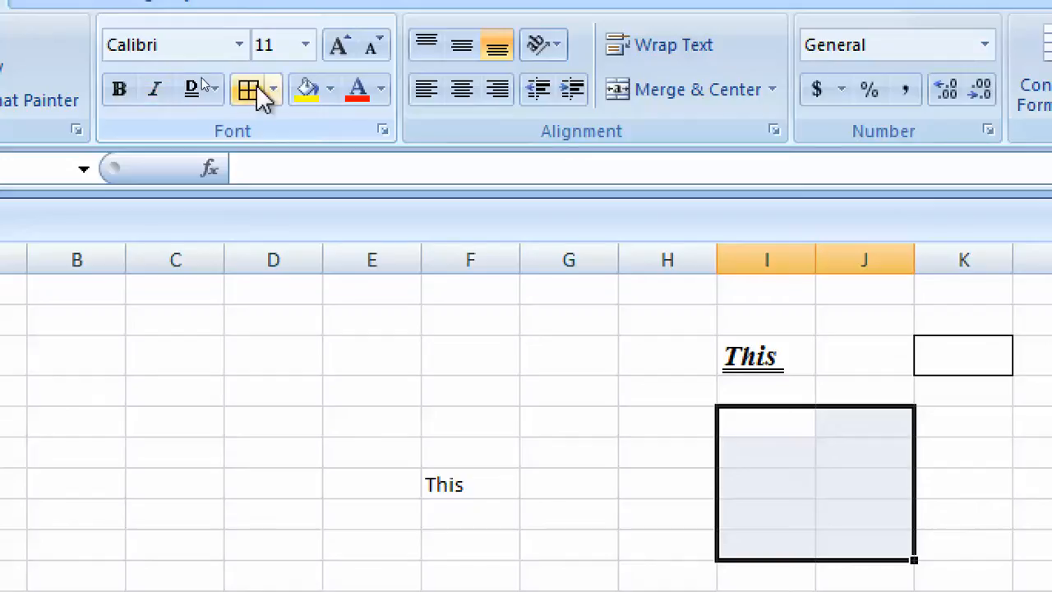
click(273, 90)
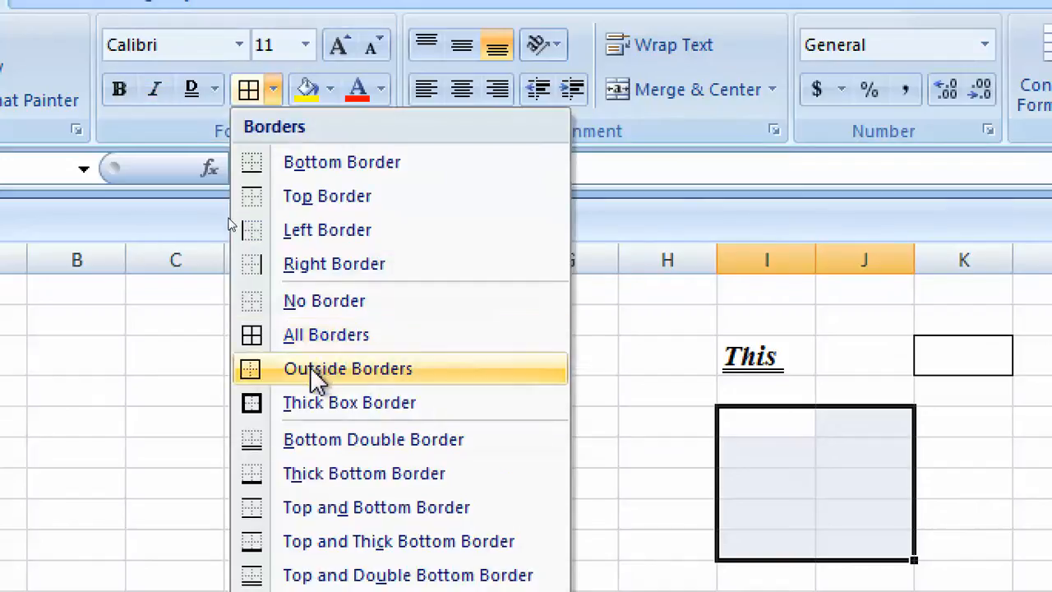
click(380, 372)
click(826, 485)
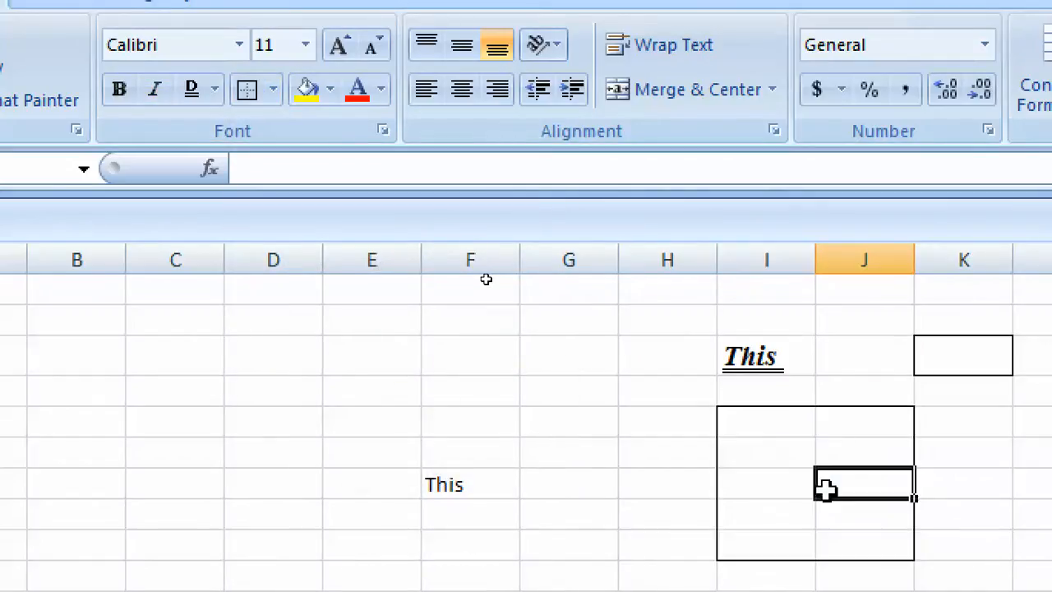
key(ctrl+z)
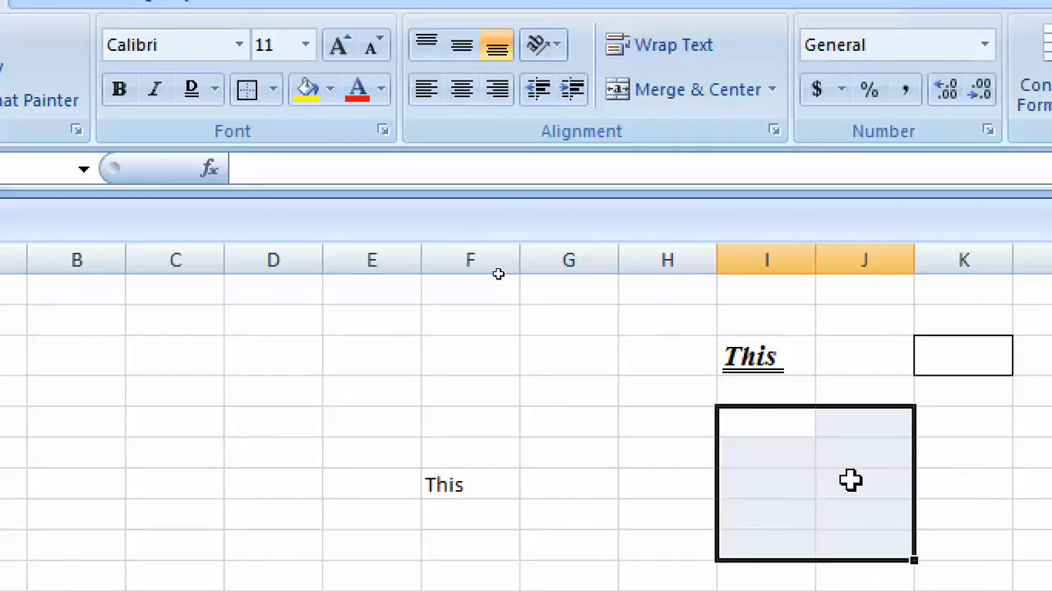
Apply the All Borders option to the range I5:J9, select cells across the grid, and undo the borders.
click(275, 97)
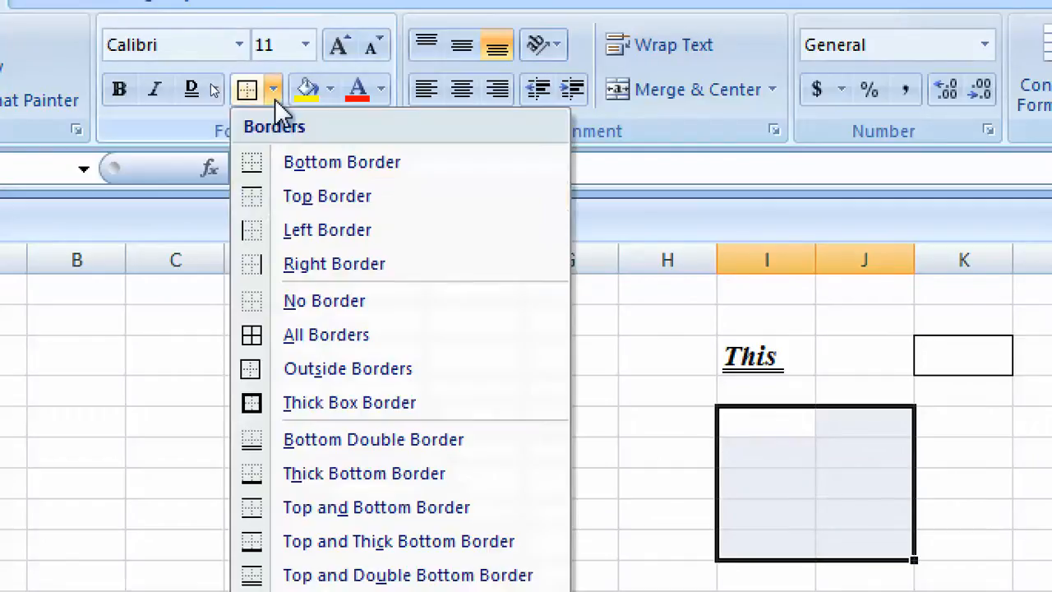
click(293, 338)
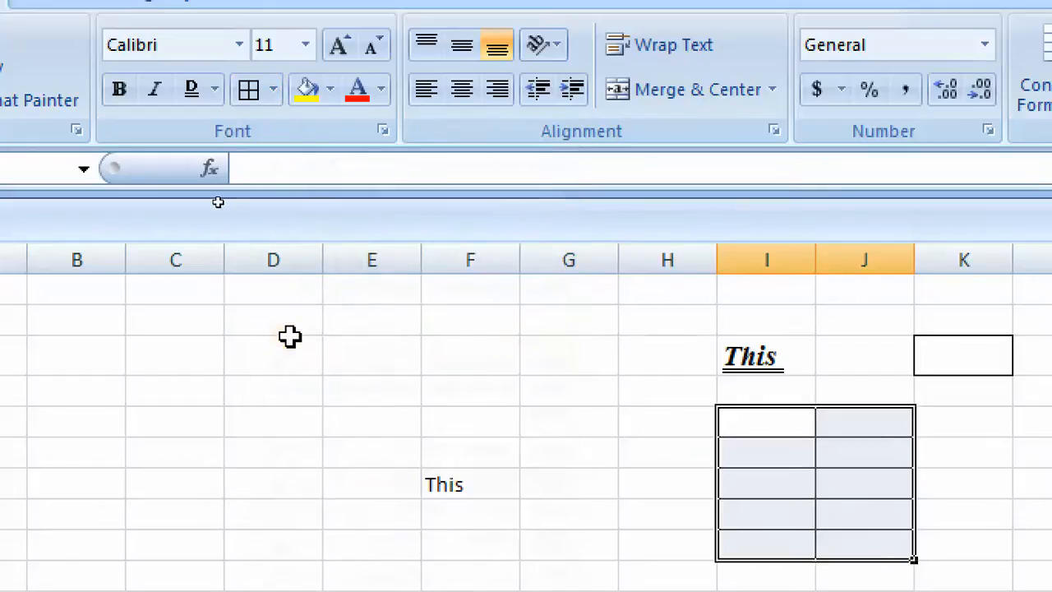
click(532, 474)
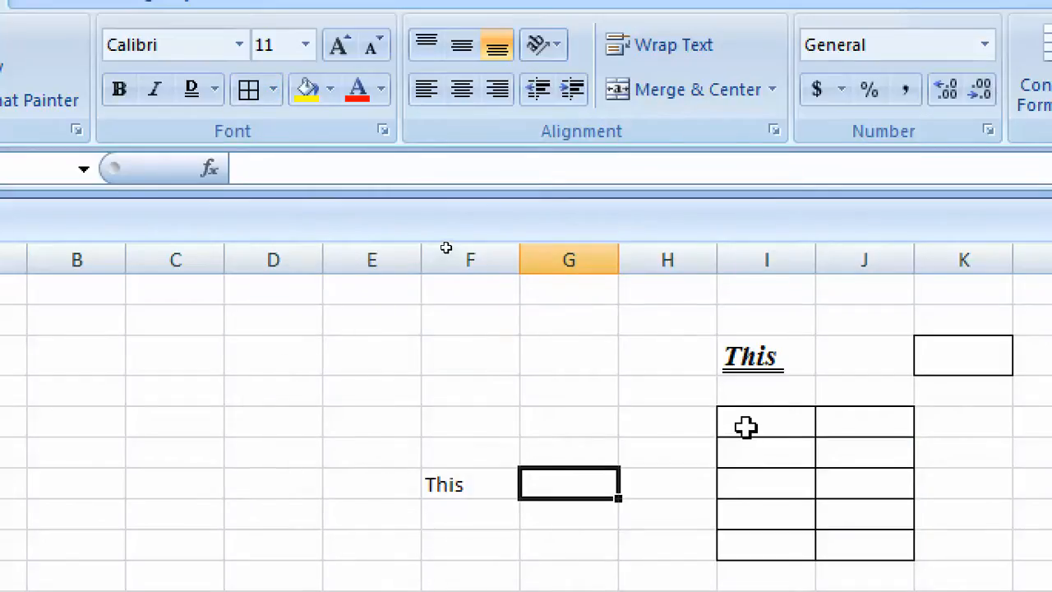
drag(746, 422, 803, 473)
click(834, 518)
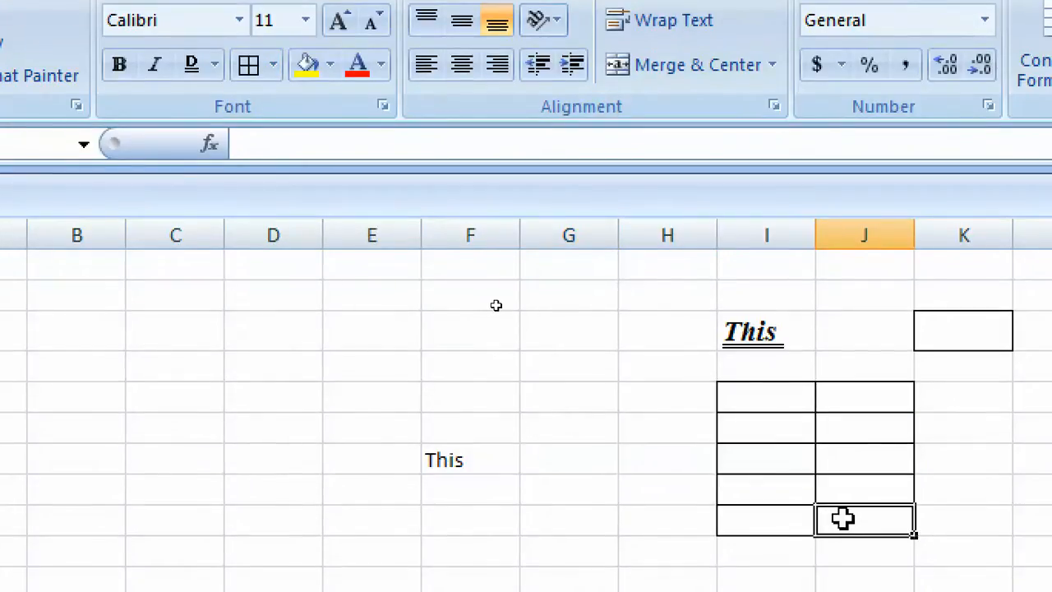
drag(753, 387, 798, 447)
click(746, 359)
drag(746, 359, 847, 508)
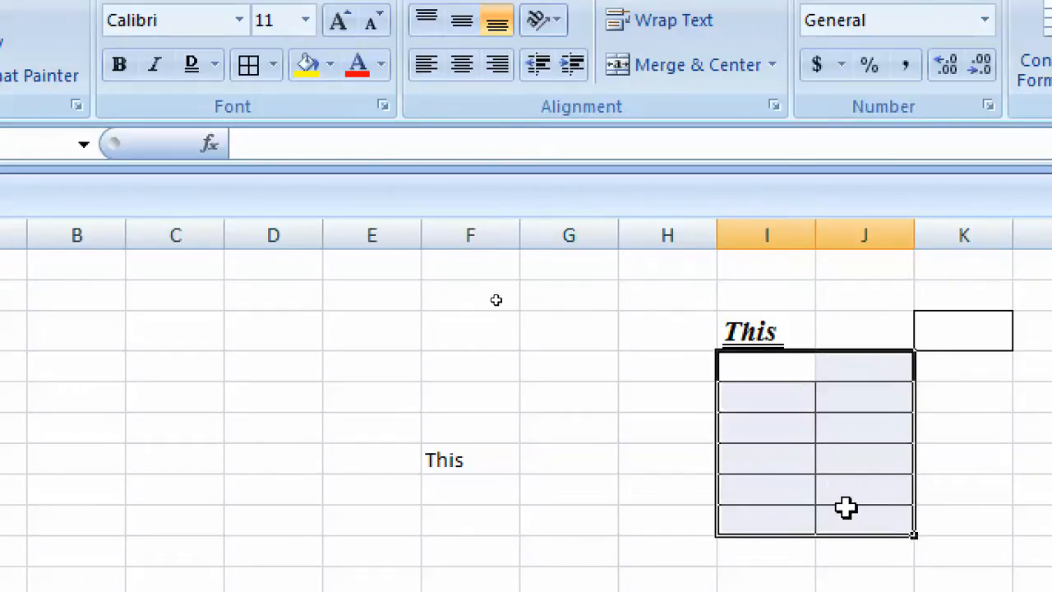
key(ctrl+z)
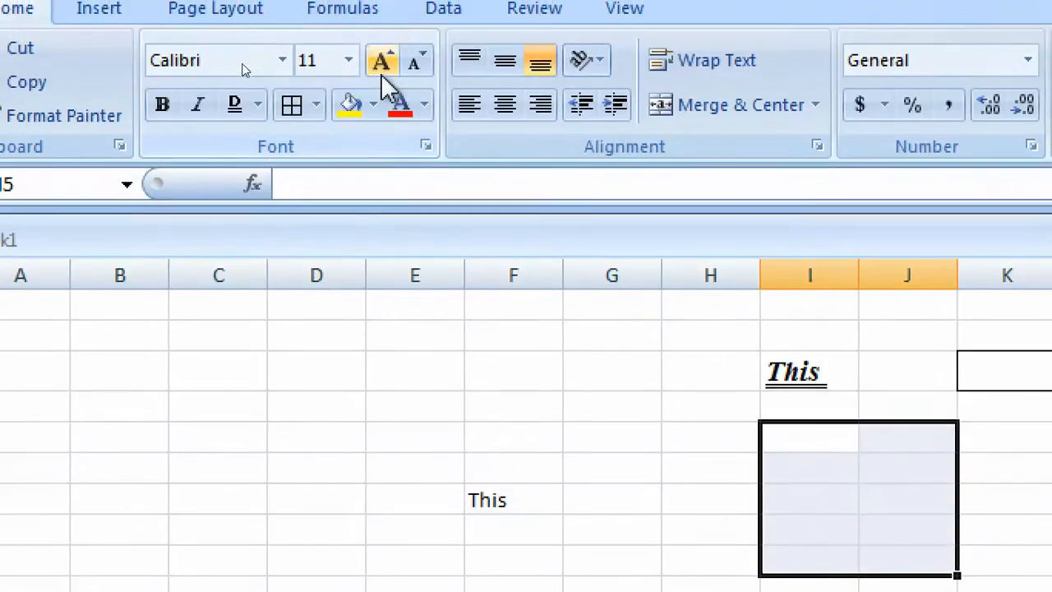
Try a thick box border around the range I5:J9 and undo it.
click(318, 115)
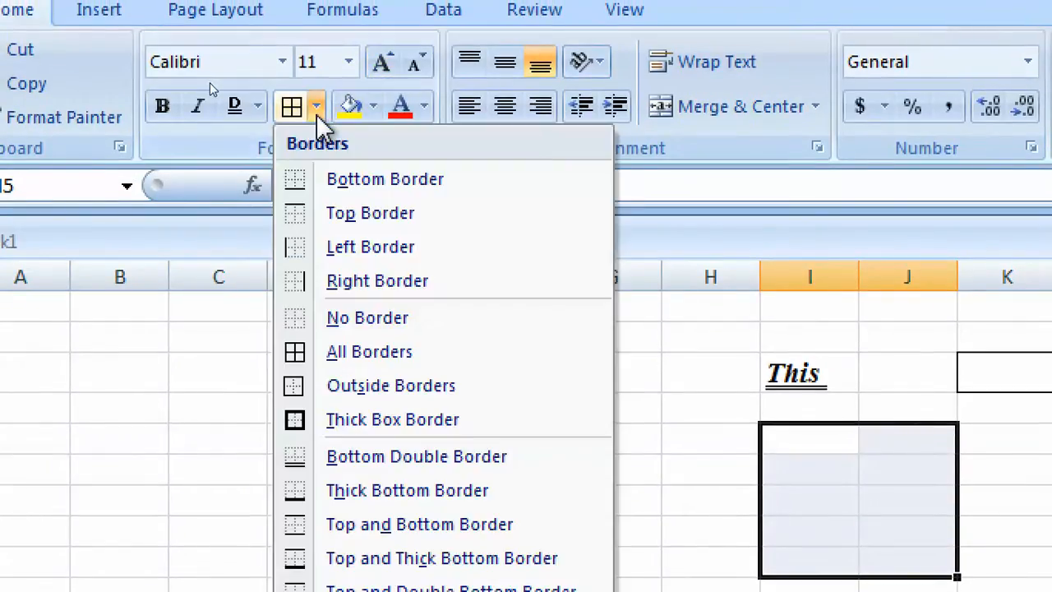
click(450, 421)
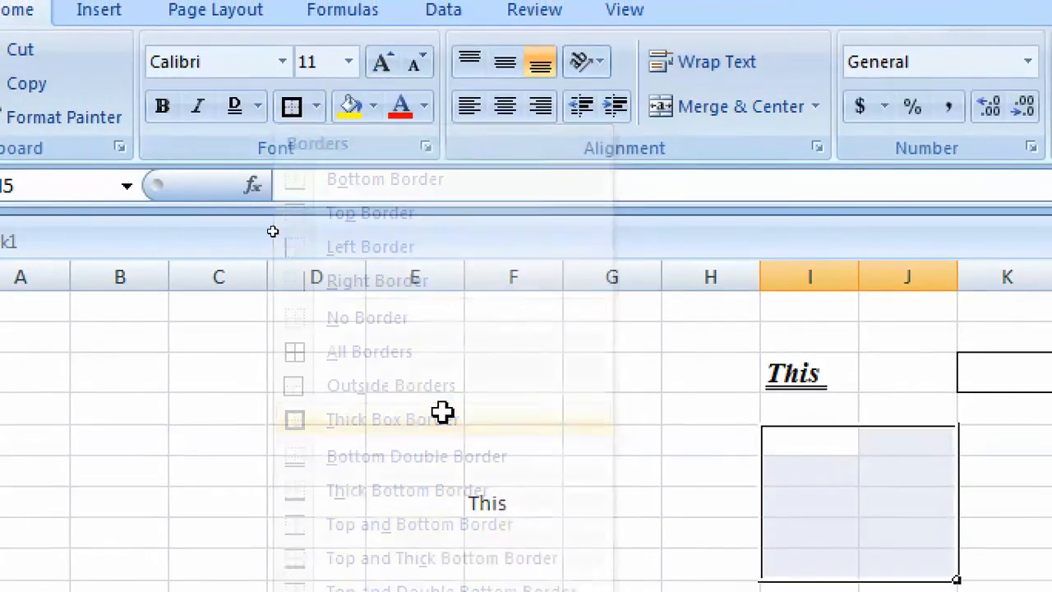
click(718, 414)
click(712, 499)
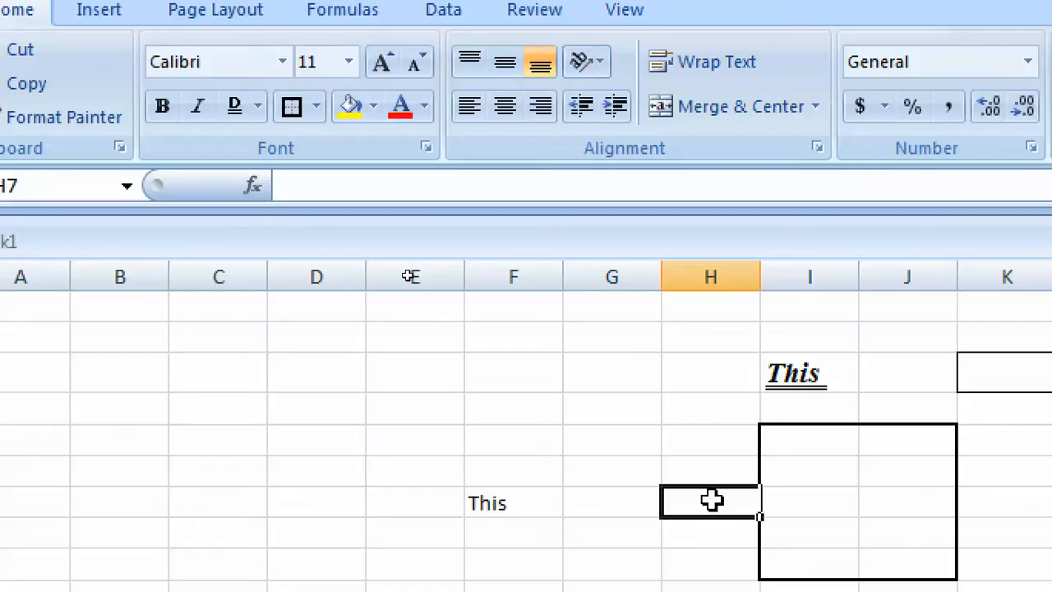
click(885, 461)
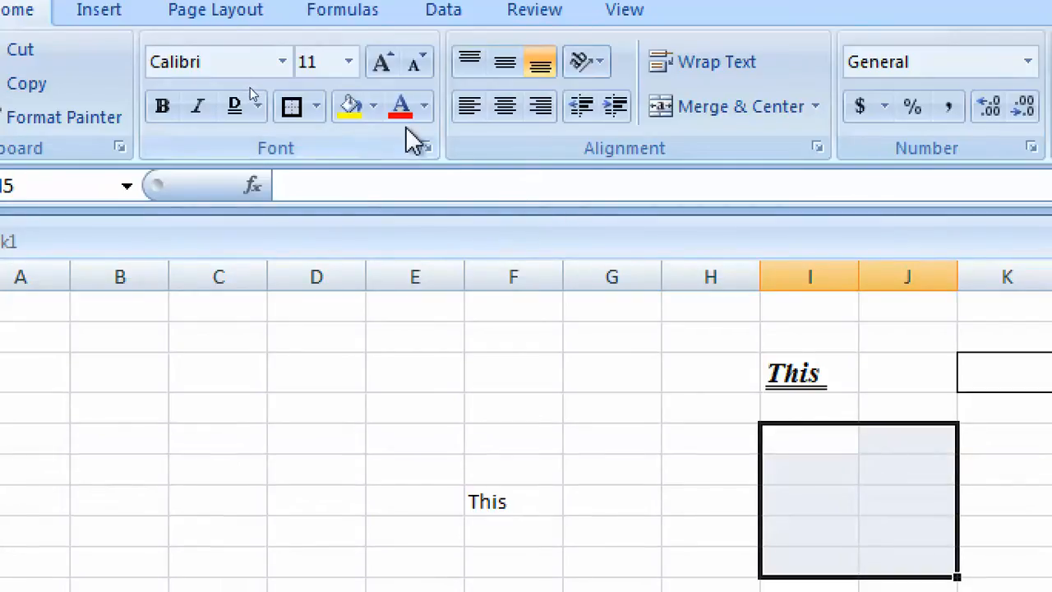
Apply a bottom double border to the range I5:J9.
click(316, 108)
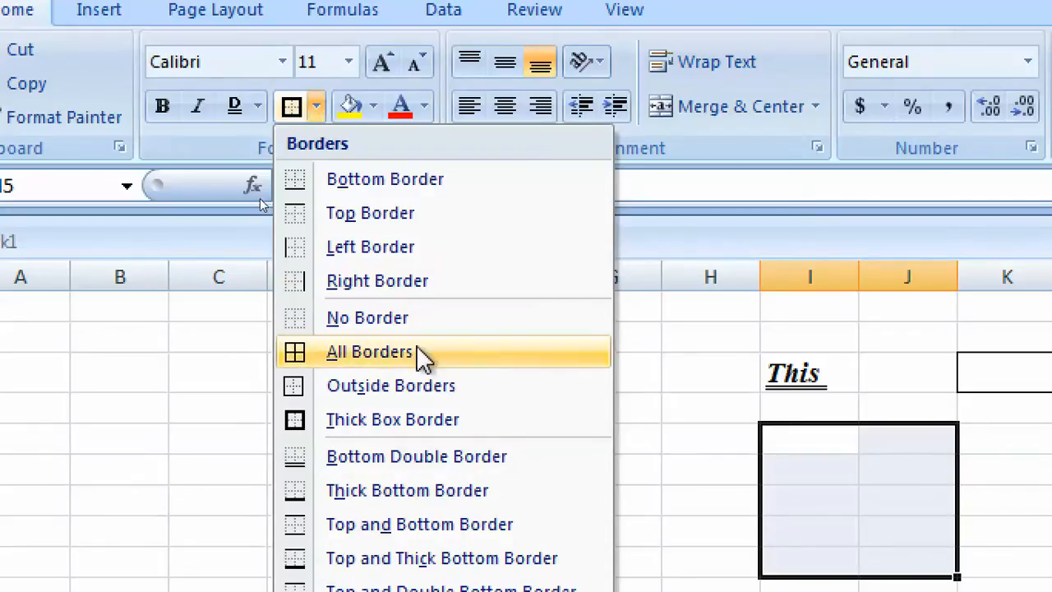
click(435, 458)
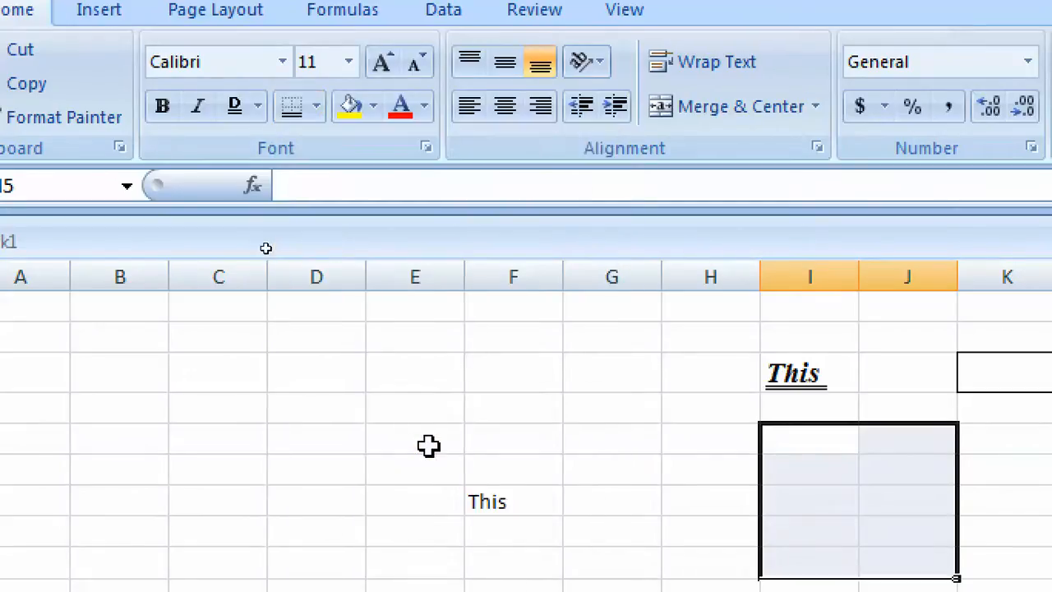
click(617, 491)
click(811, 496)
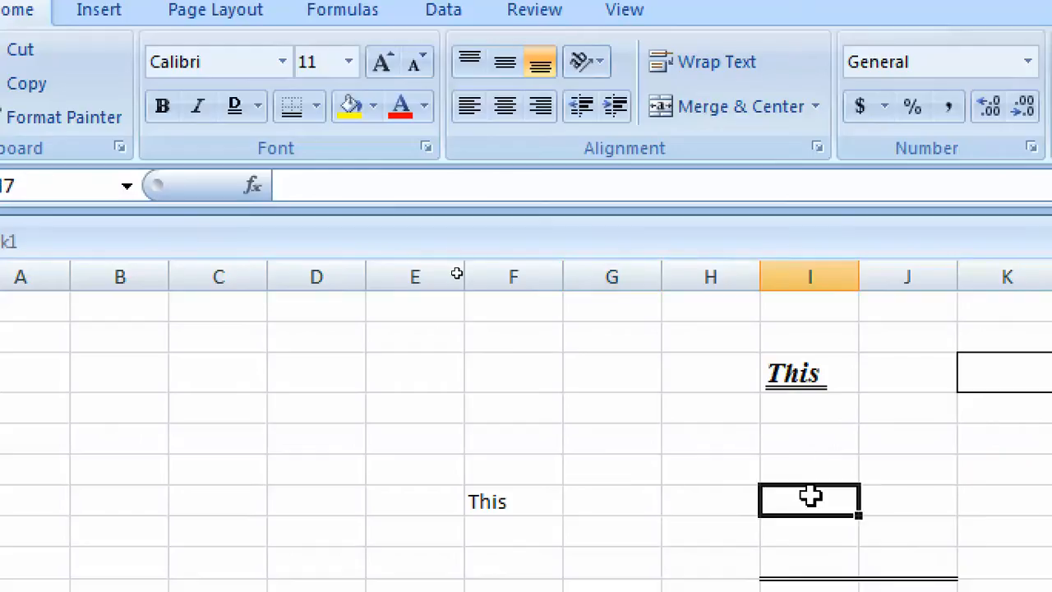
Apply the Top and Double Bottom Border option to cells I5 and I7.
click(801, 448)
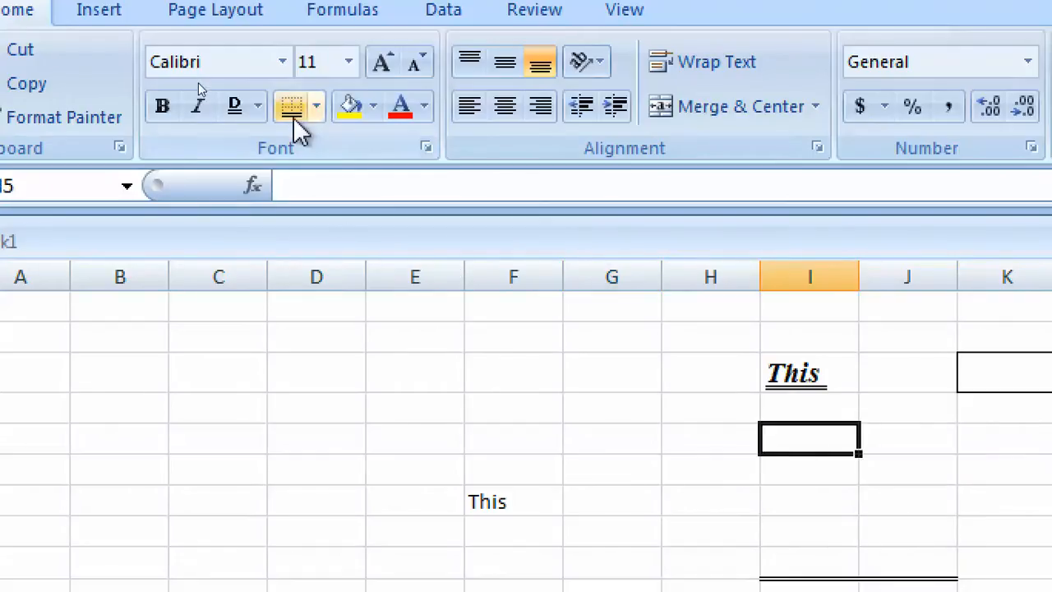
click(315, 107)
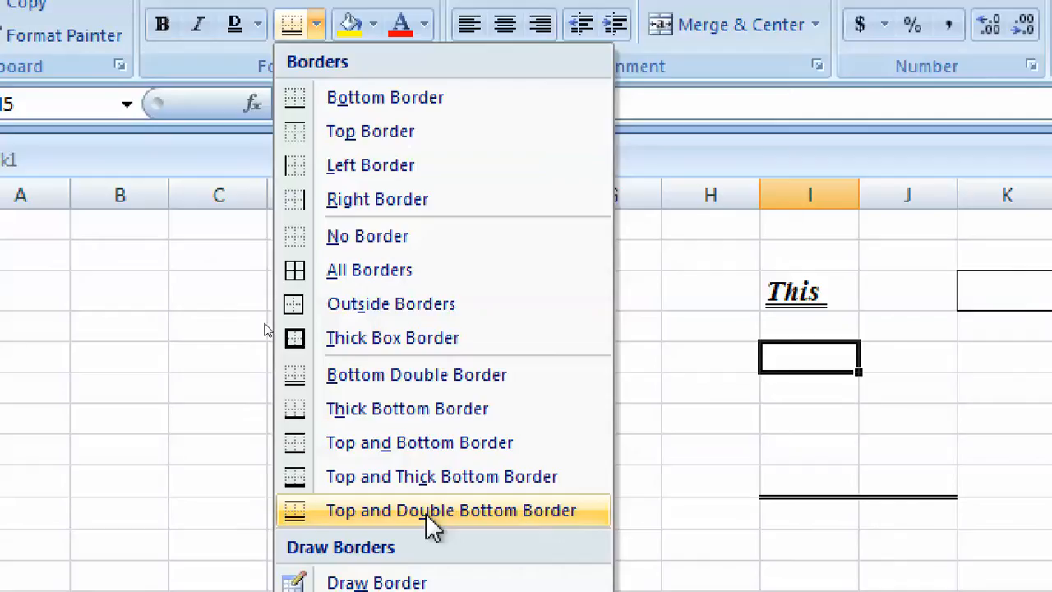
click(426, 513)
click(759, 434)
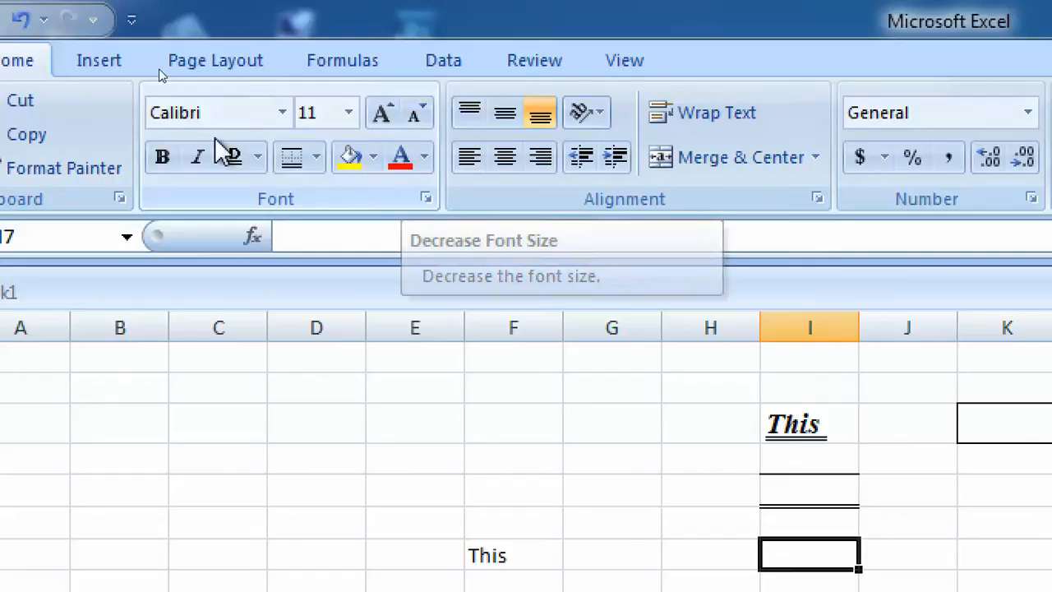
click(309, 160)
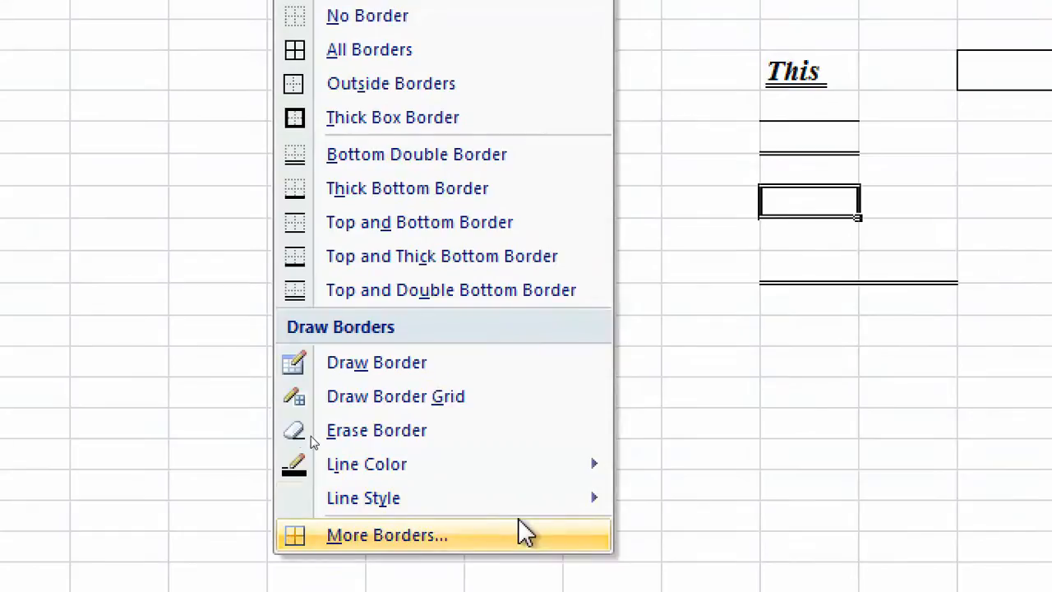
Draw freehand borders with Draw Border, boxing cell F12 and adding single lines to cells in columns F and G.
mouse_move(473, 471)
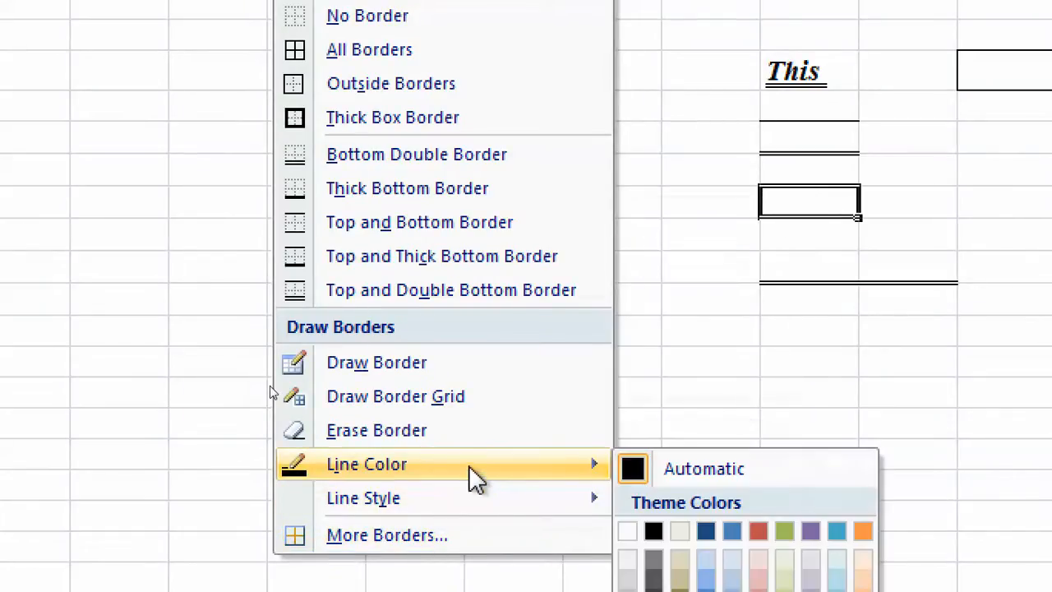
click(422, 367)
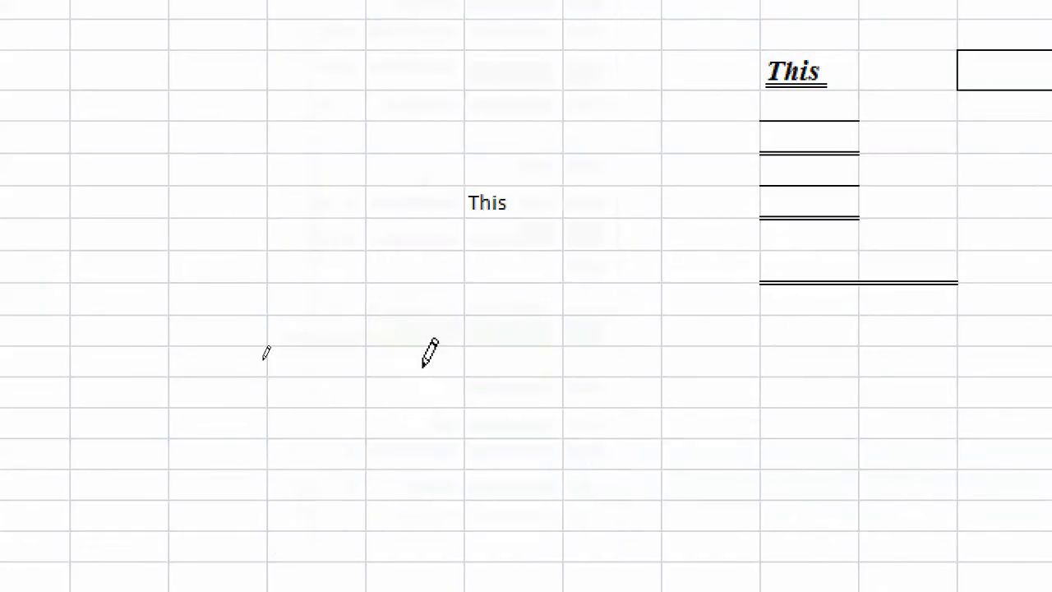
drag(483, 350, 519, 358)
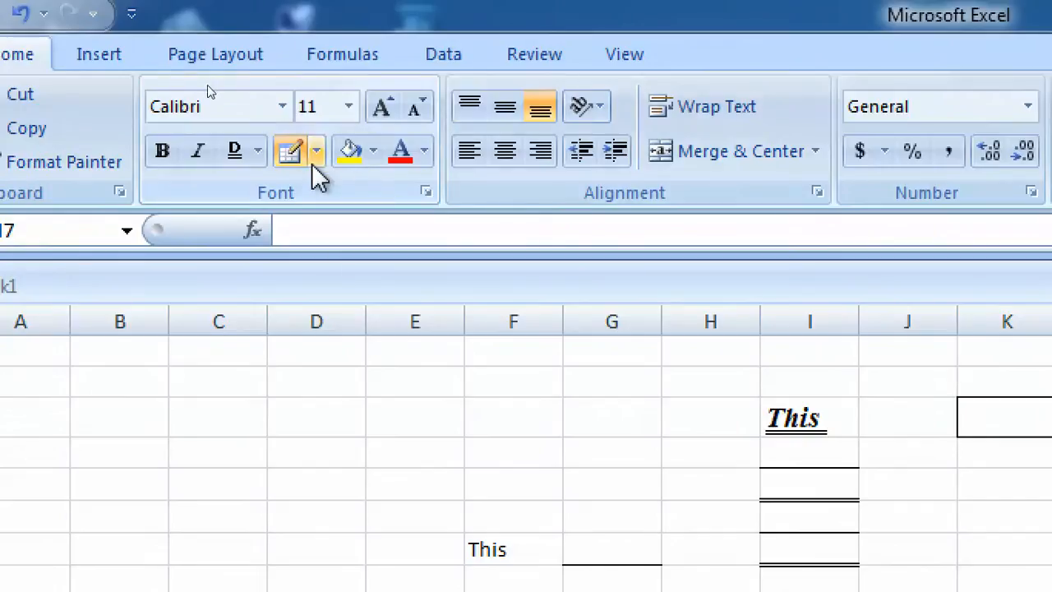
Draw border grids over the ranges F3:G8 and D7:E11 with Draw Border Grid.
click(316, 152)
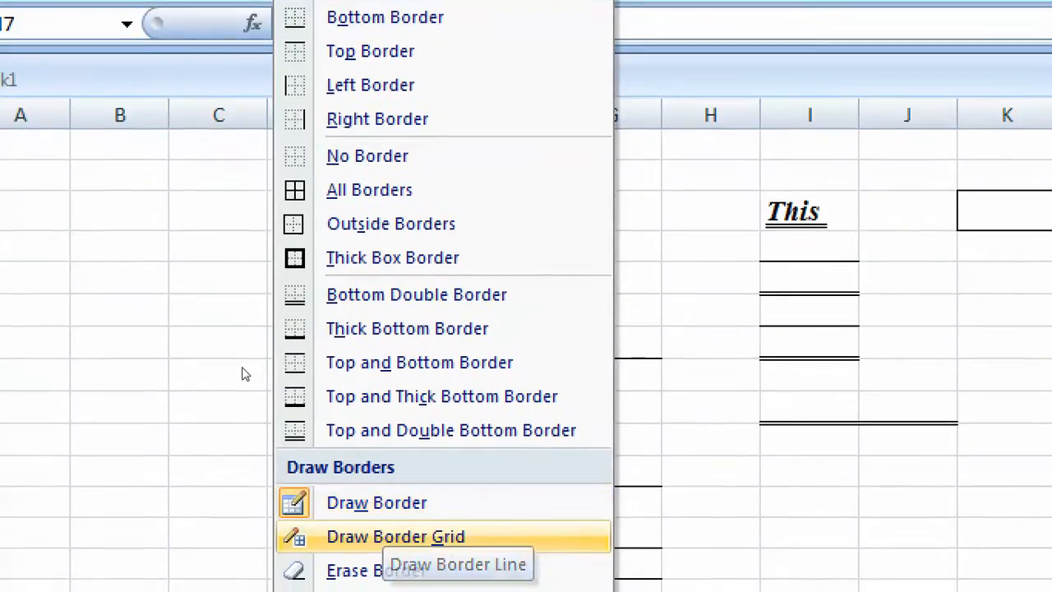
click(385, 528)
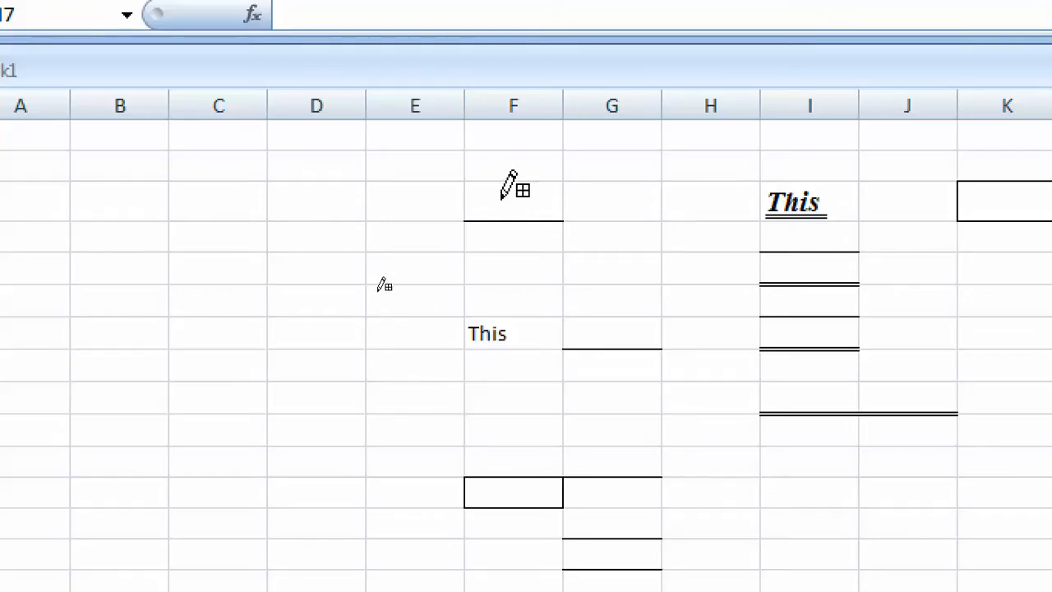
drag(500, 197, 656, 364)
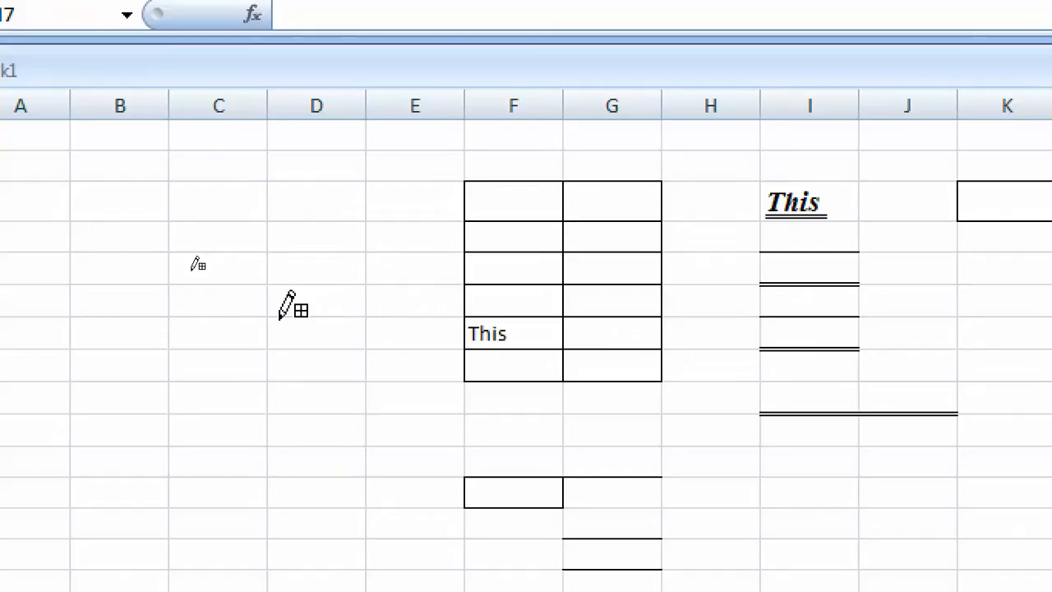
drag(280, 319, 430, 465)
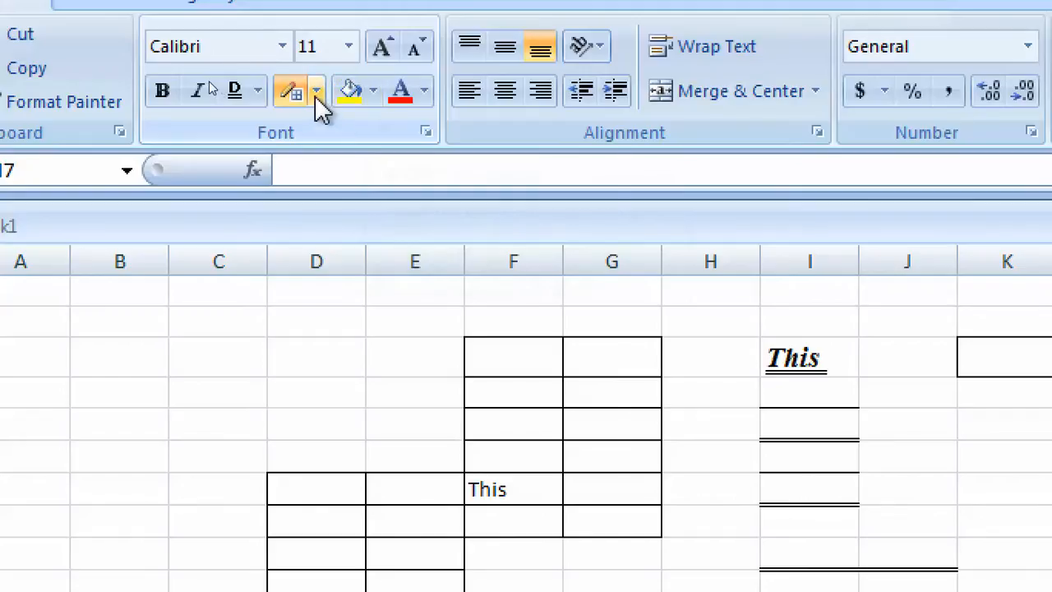
Erase the horizontal borders between cells F3 to F8, and the one between G3 and G4, with Erase Border.
click(316, 92)
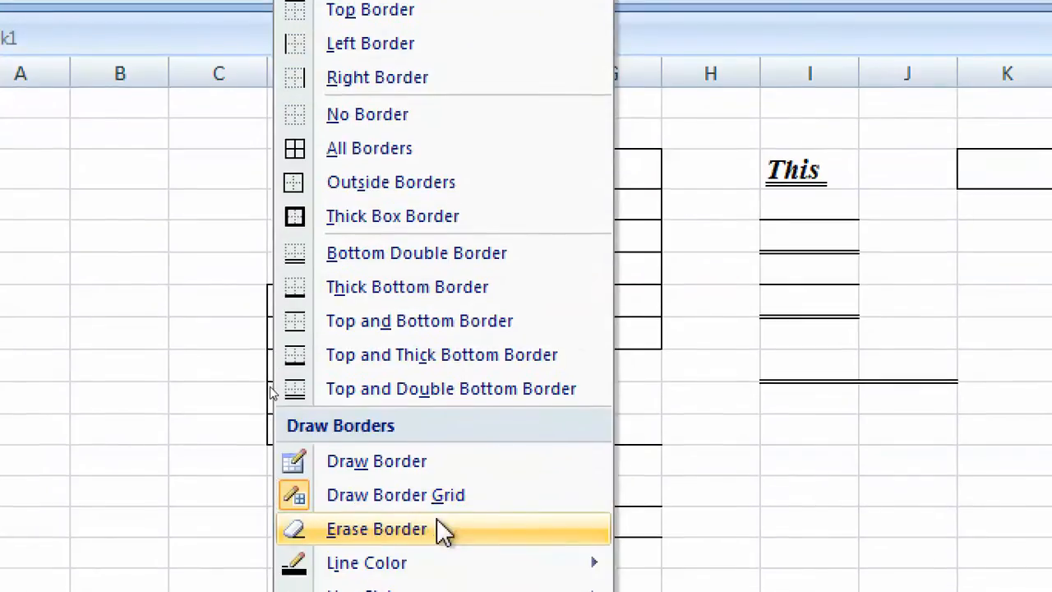
click(442, 530)
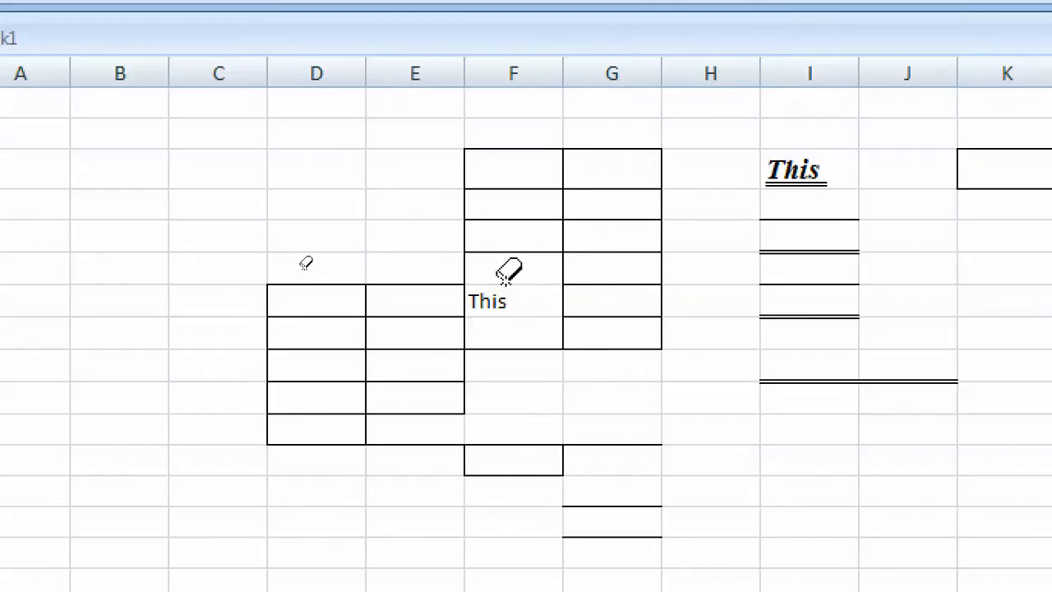
click(509, 252)
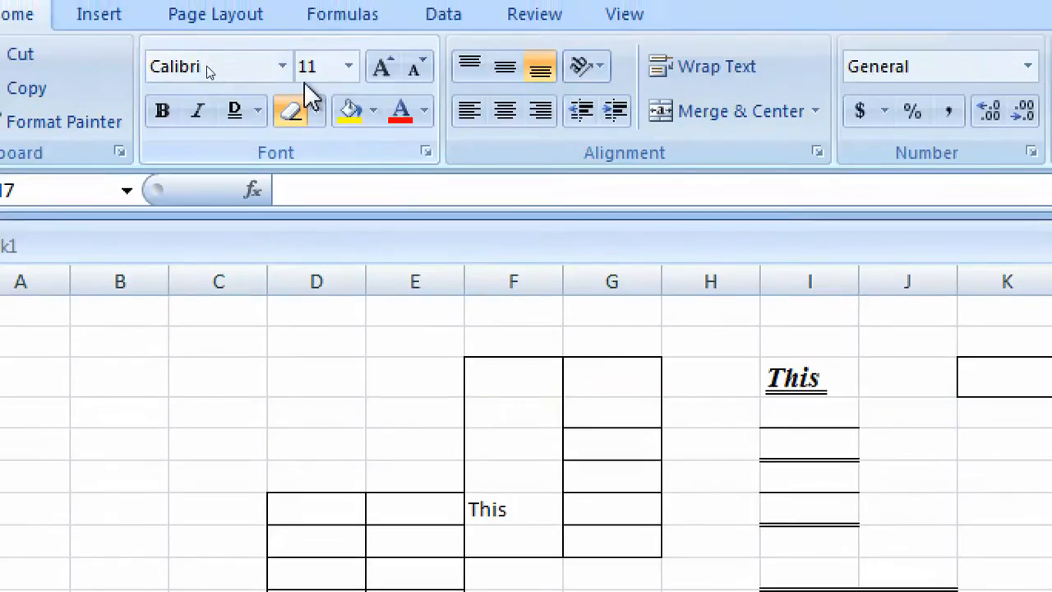
Choose the dash-dot line style and draw a border along the bottom of cell H13.
click(316, 113)
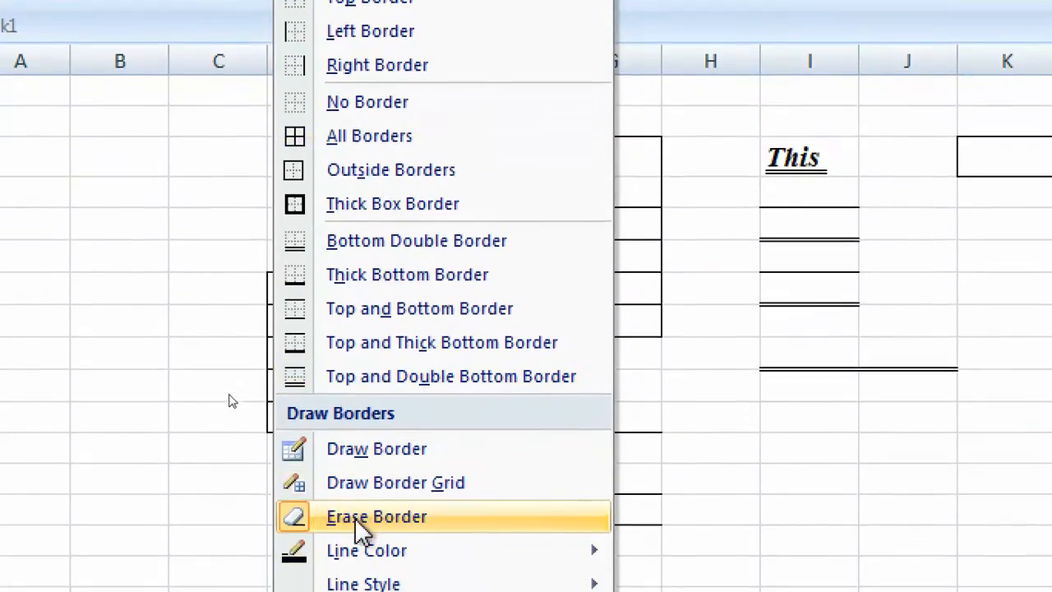
mouse_move(350, 588)
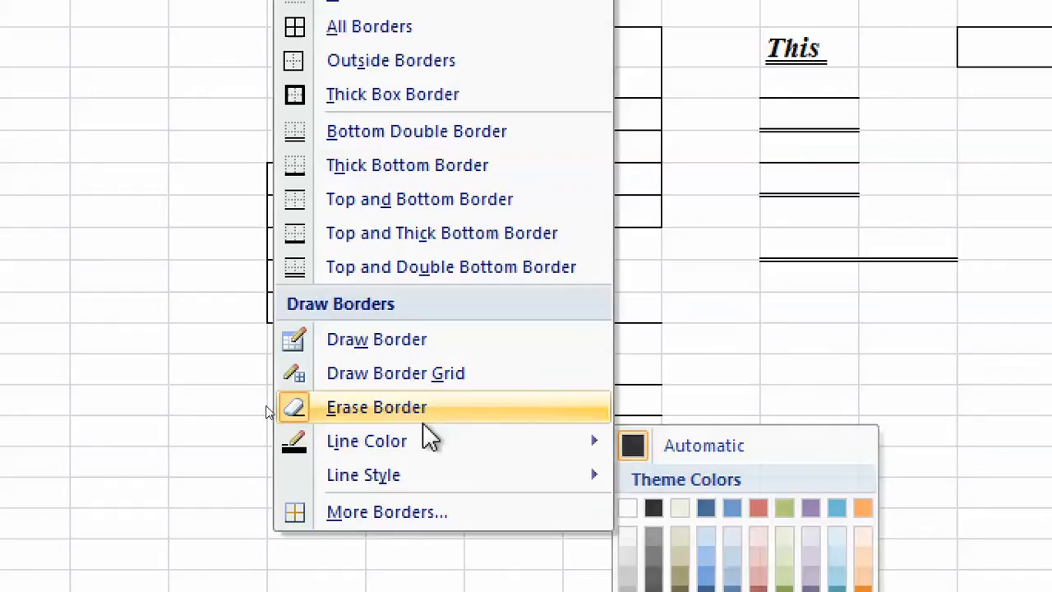
mouse_move(460, 475)
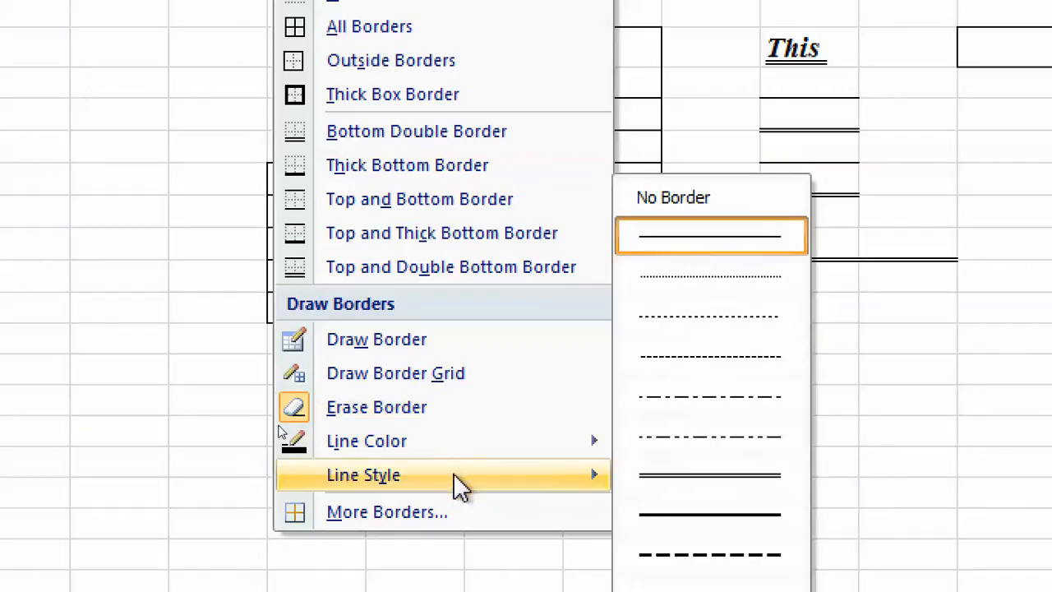
click(681, 399)
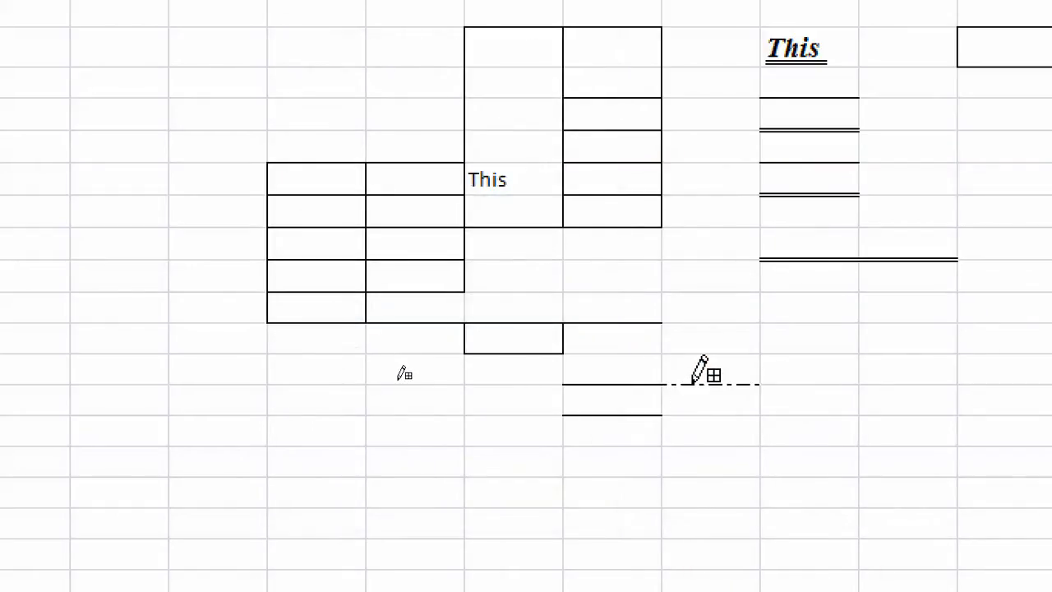
key(shift)
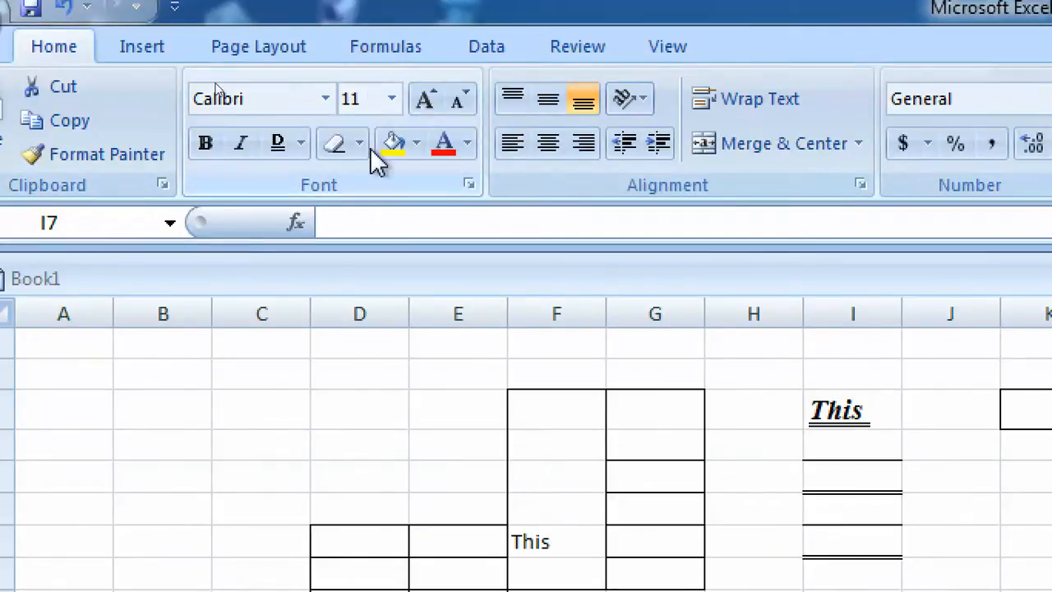
Set the border line color to theme red and draw dash-dot lines below cell G9 and the range E10:G10.
click(359, 143)
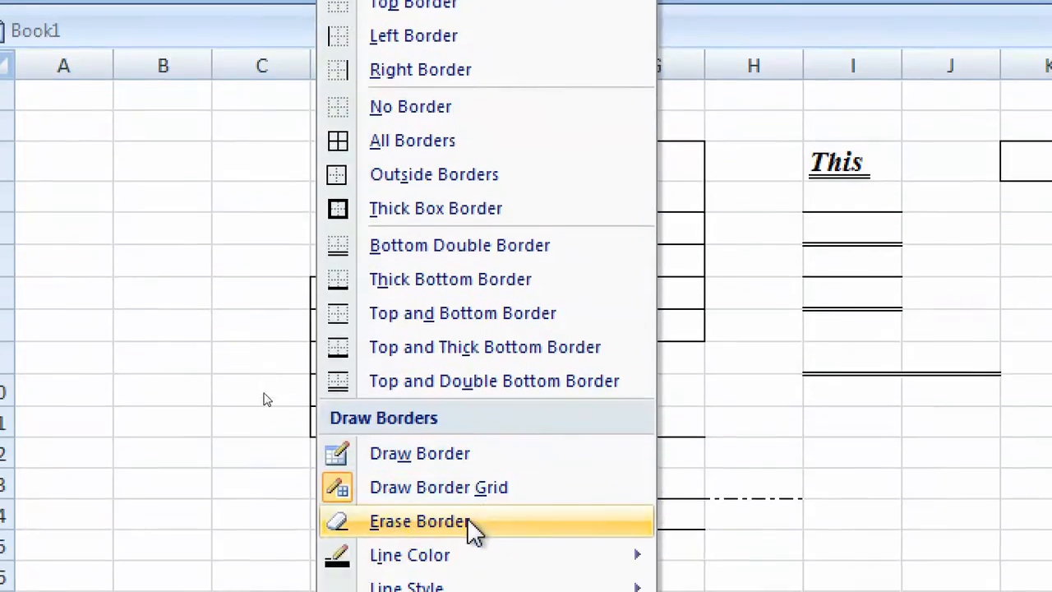
mouse_move(461, 530)
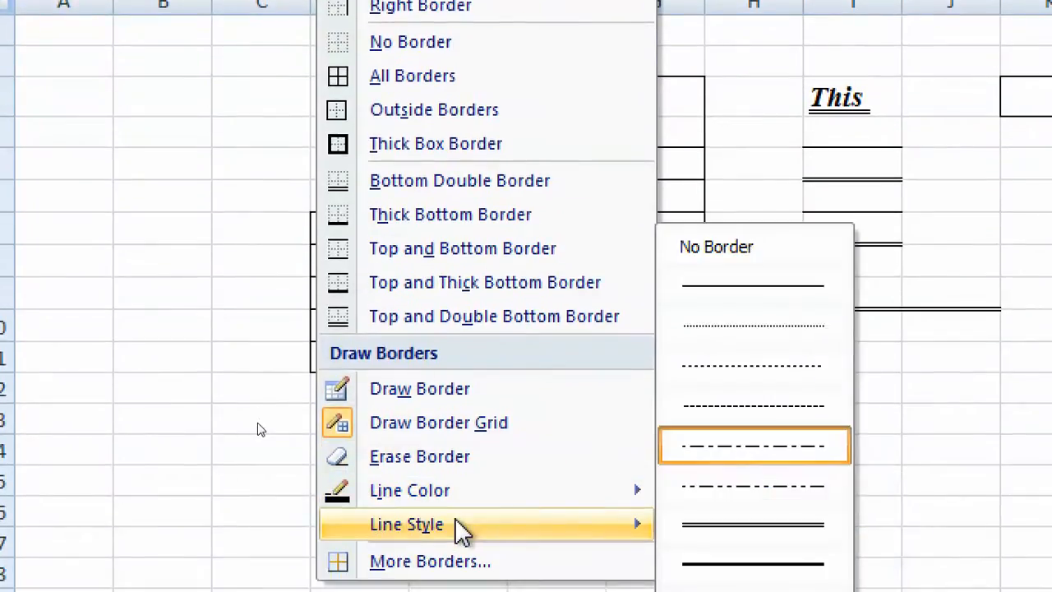
mouse_move(620, 490)
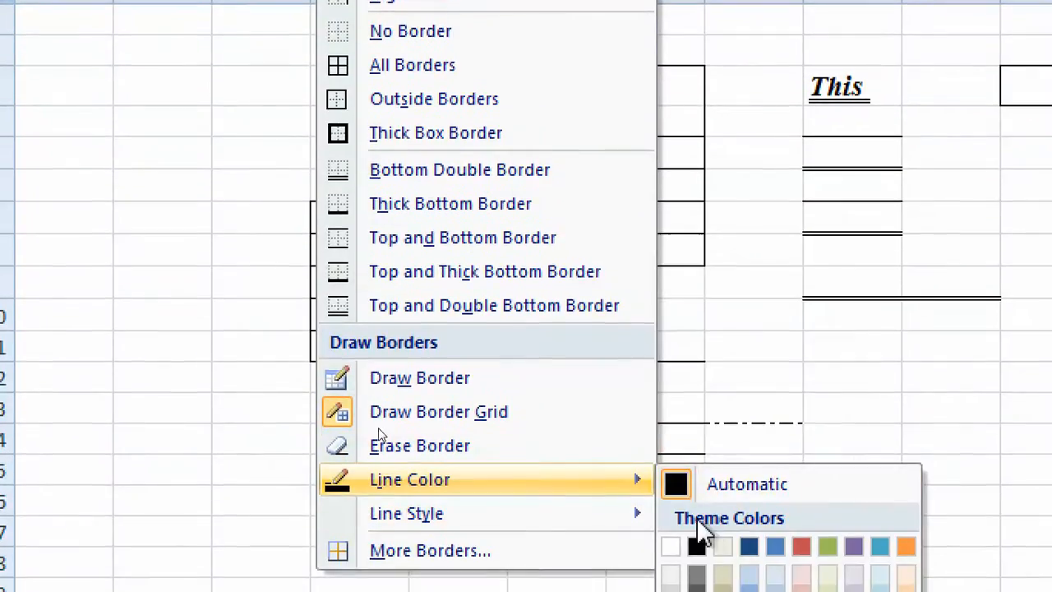
click(802, 546)
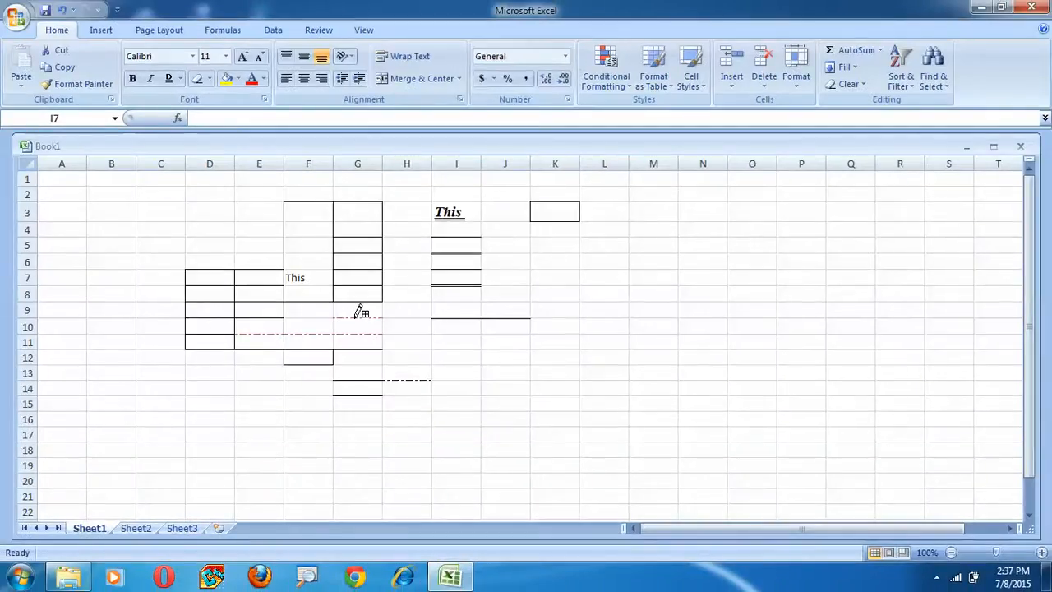
Try a standard green fill on cell I7 and clear it with No Fill.
click(238, 80)
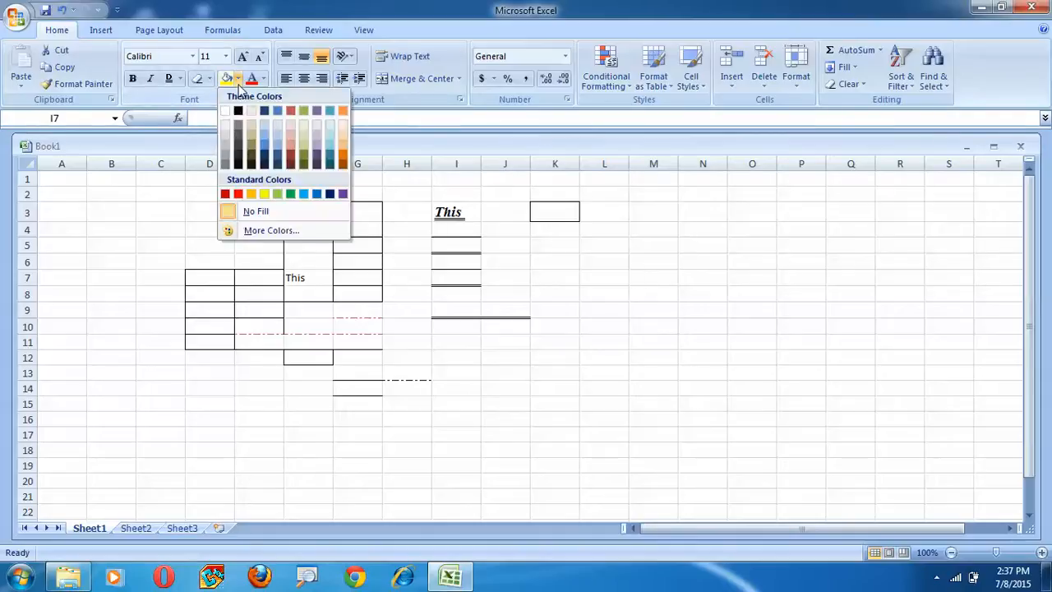
click(290, 196)
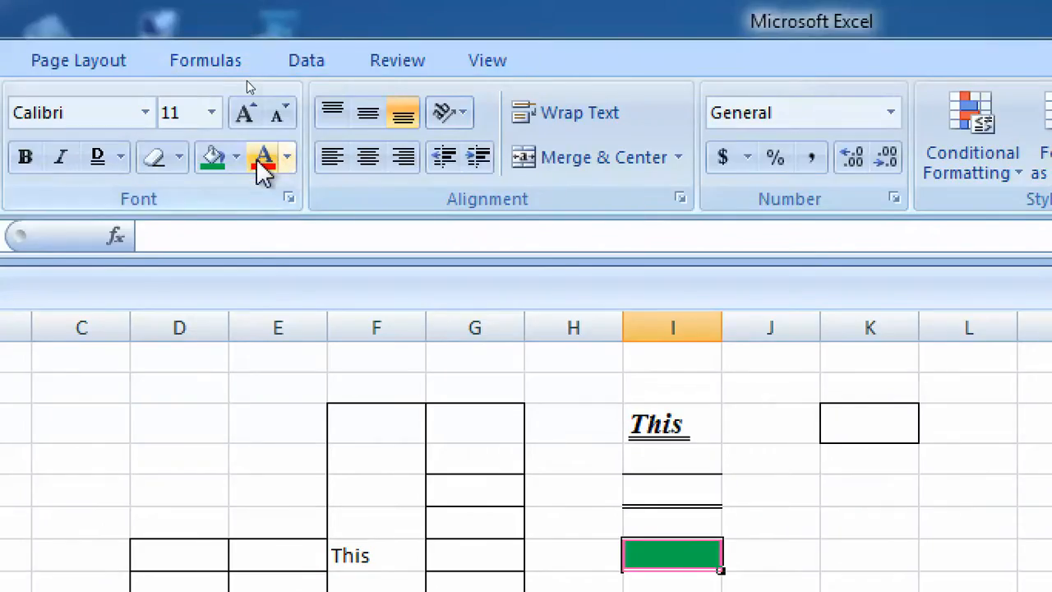
click(236, 72)
click(327, 422)
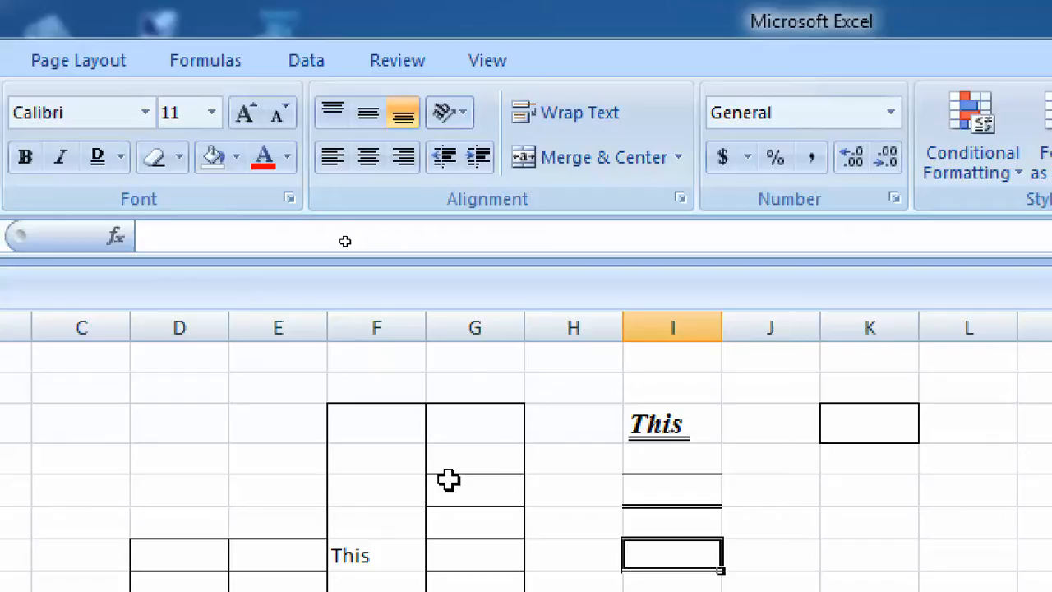
Try a purple font color on the text in cell I3, then set it to standard yellow.
click(644, 424)
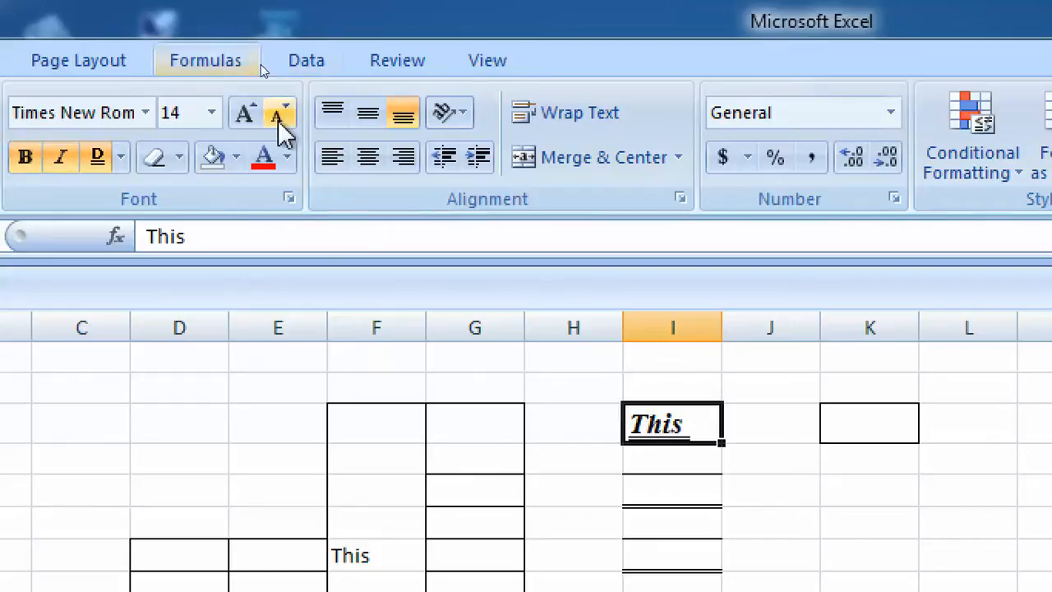
click(286, 155)
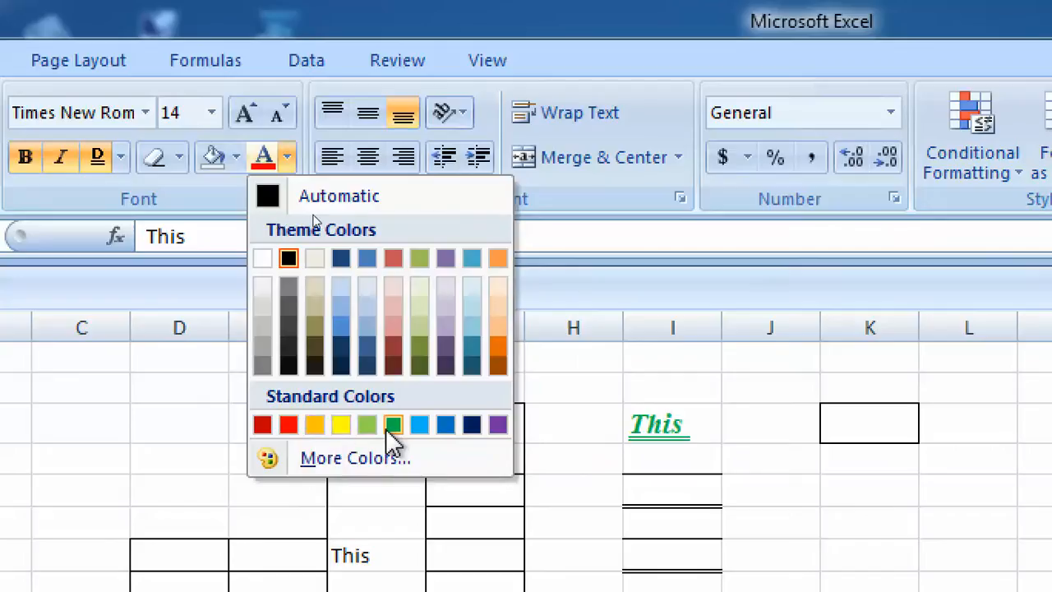
click(490, 426)
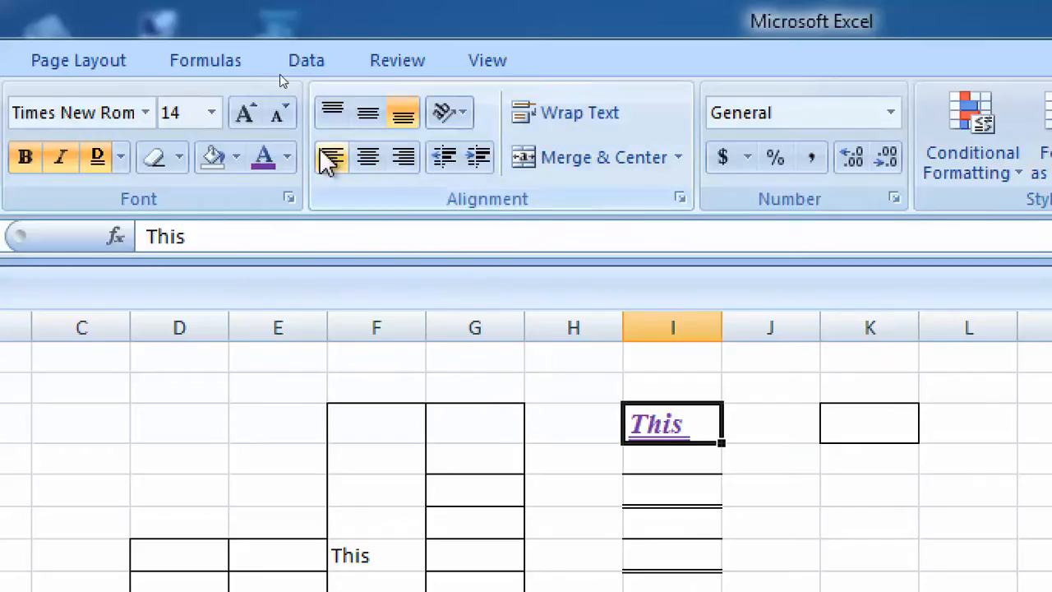
click(293, 157)
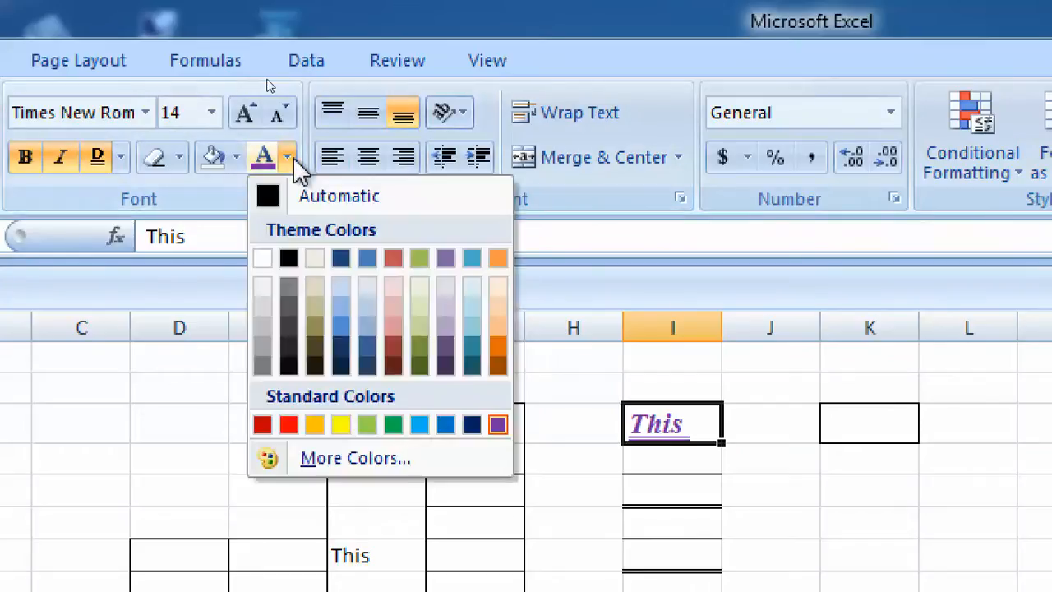
click(344, 423)
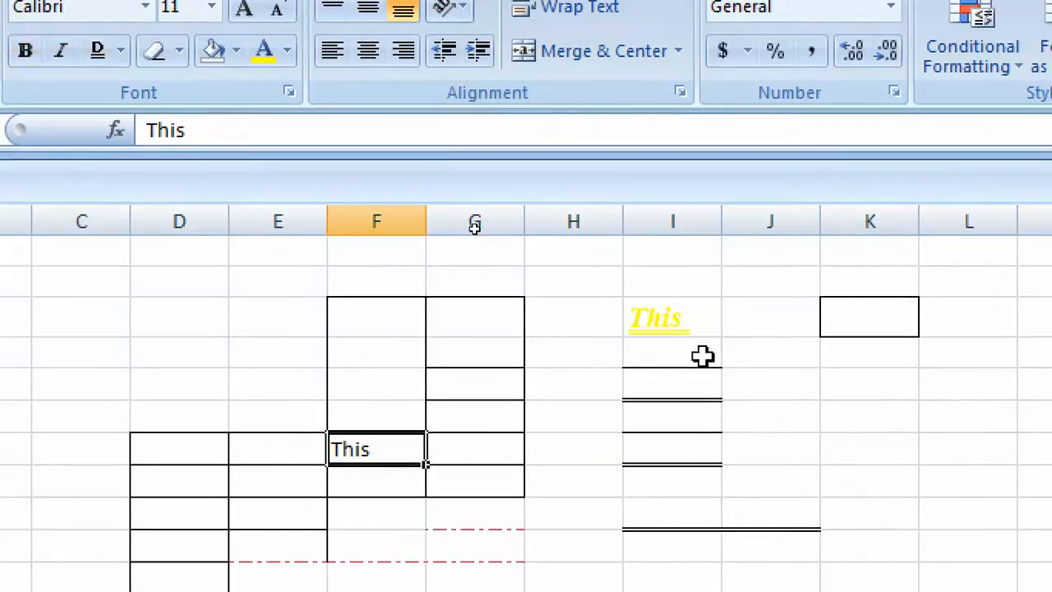
Copy the formatting of cell I3 onto cell F7 with Format Painter.
click(695, 314)
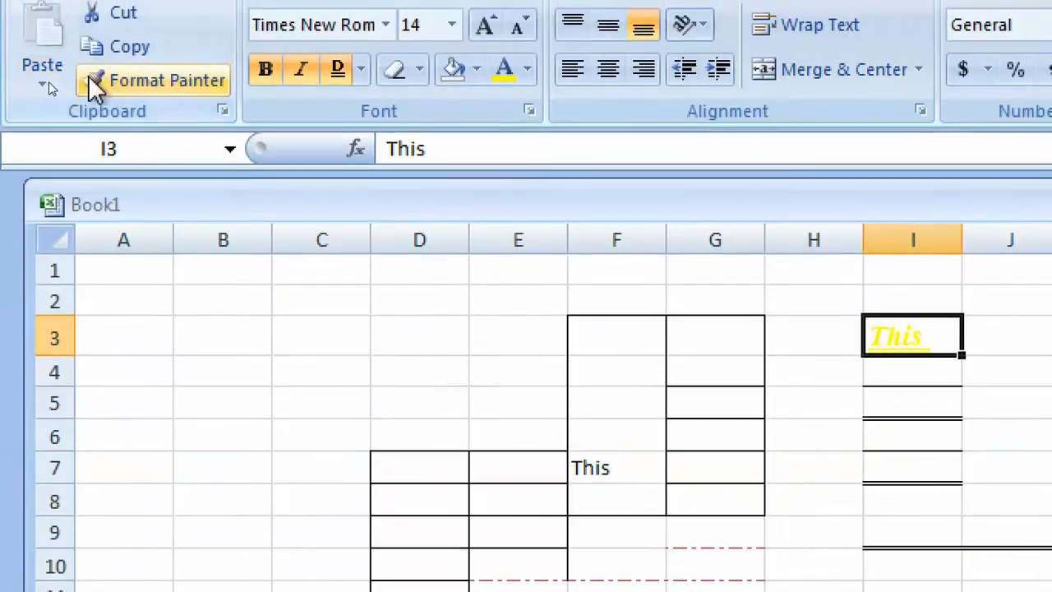
click(103, 81)
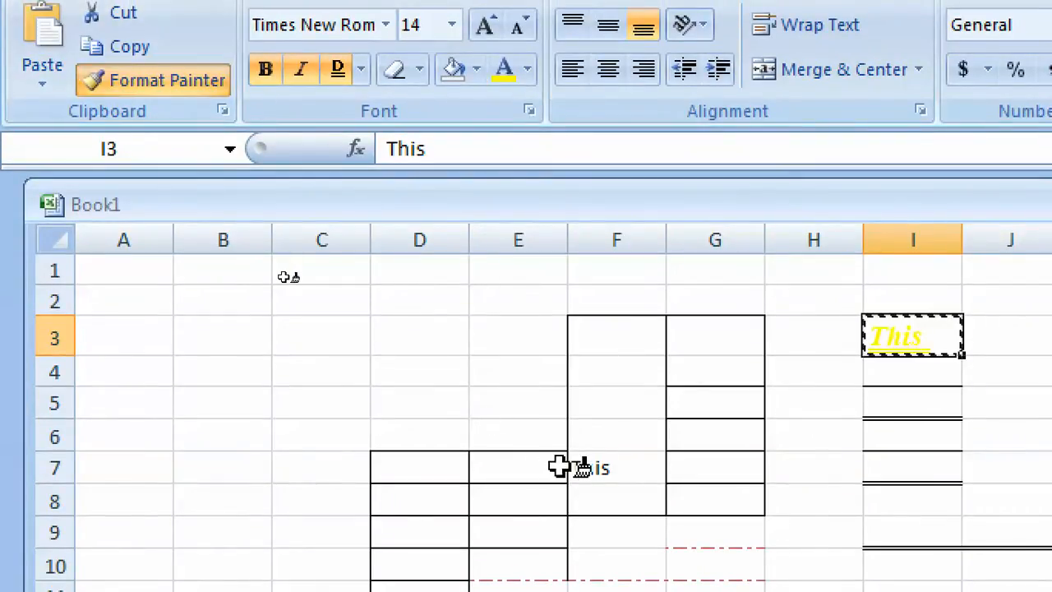
click(596, 461)
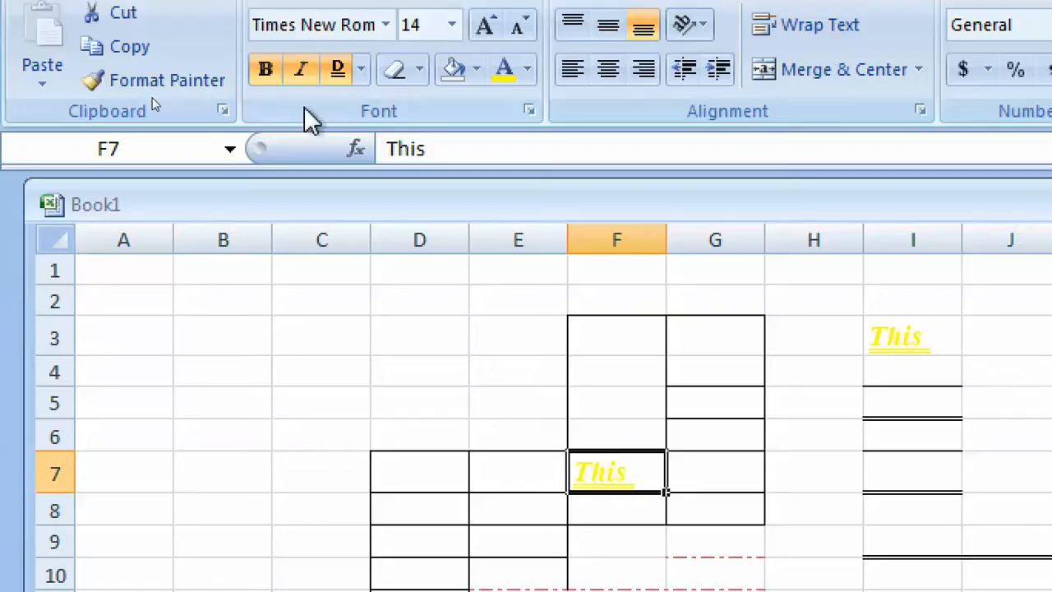
Remove the bold, italic and double underline formatting from the text in cell F7.
click(271, 71)
click(301, 82)
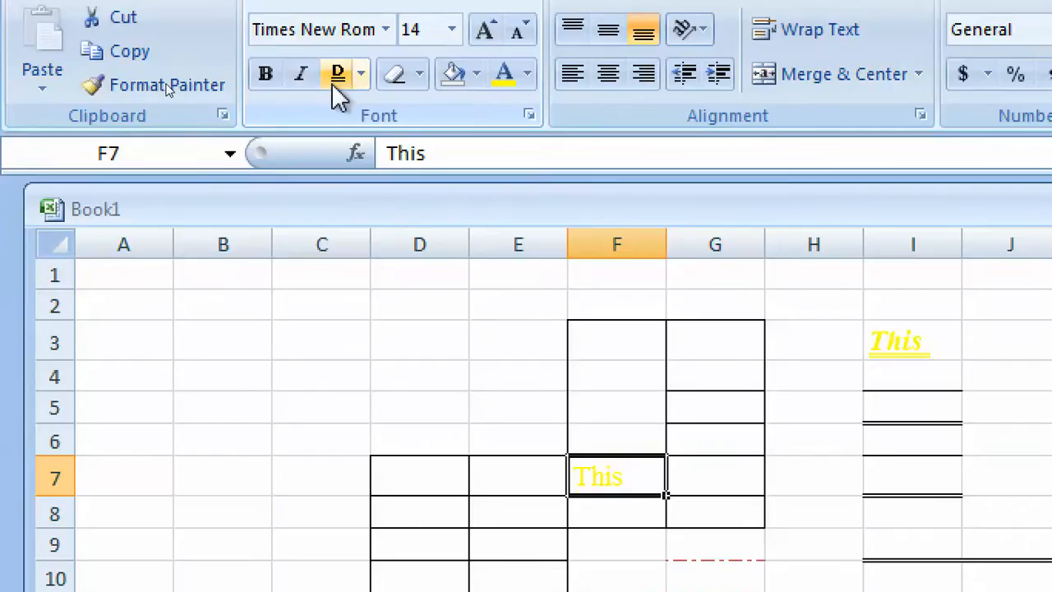
Apply a single underline to the text in cell F7.
click(361, 76)
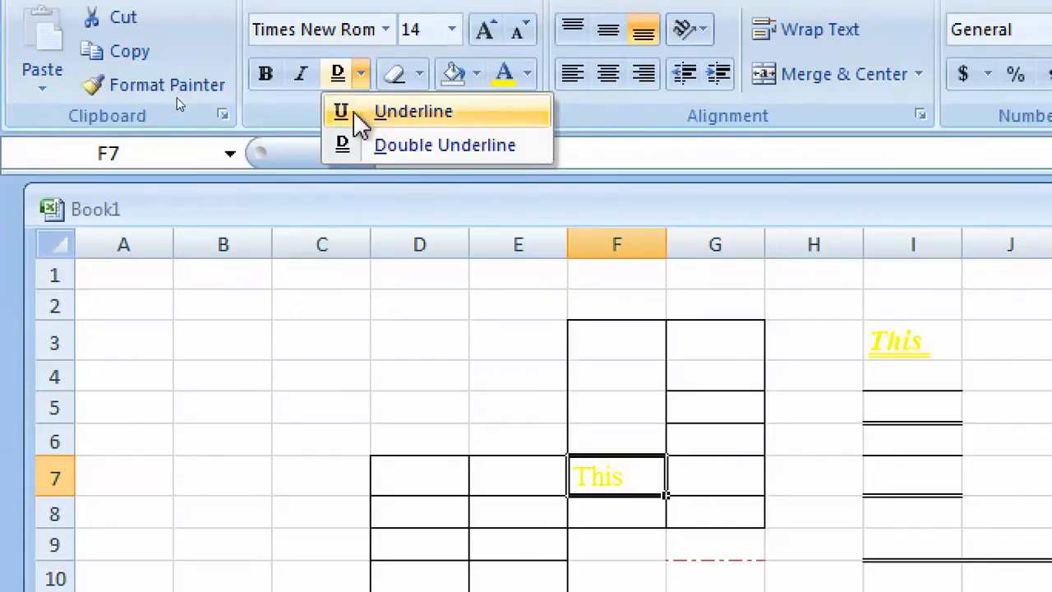
click(355, 115)
click(788, 422)
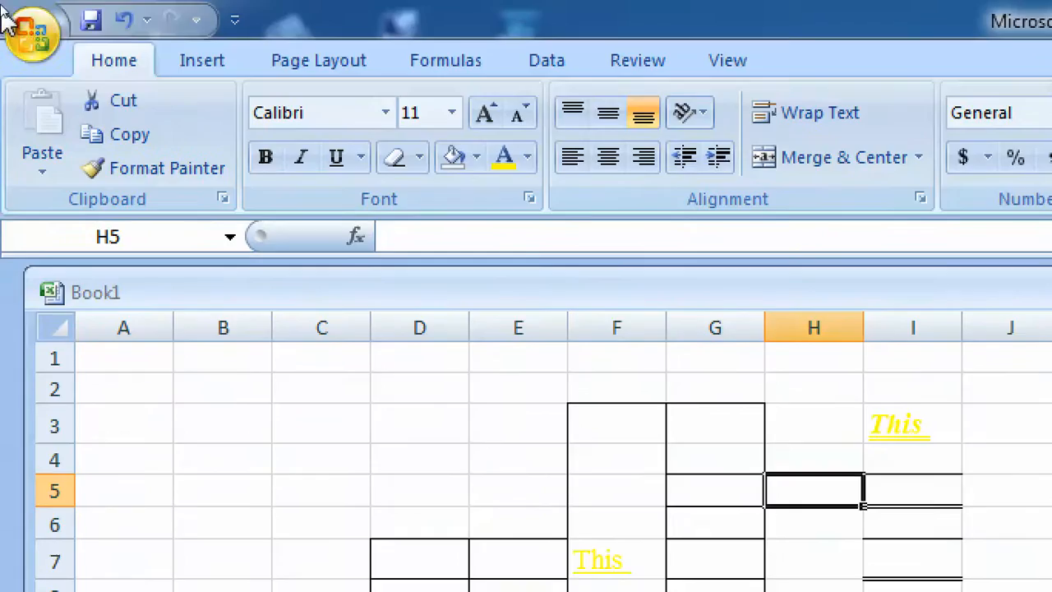
Apply No Border to cell H5.
key(alt)
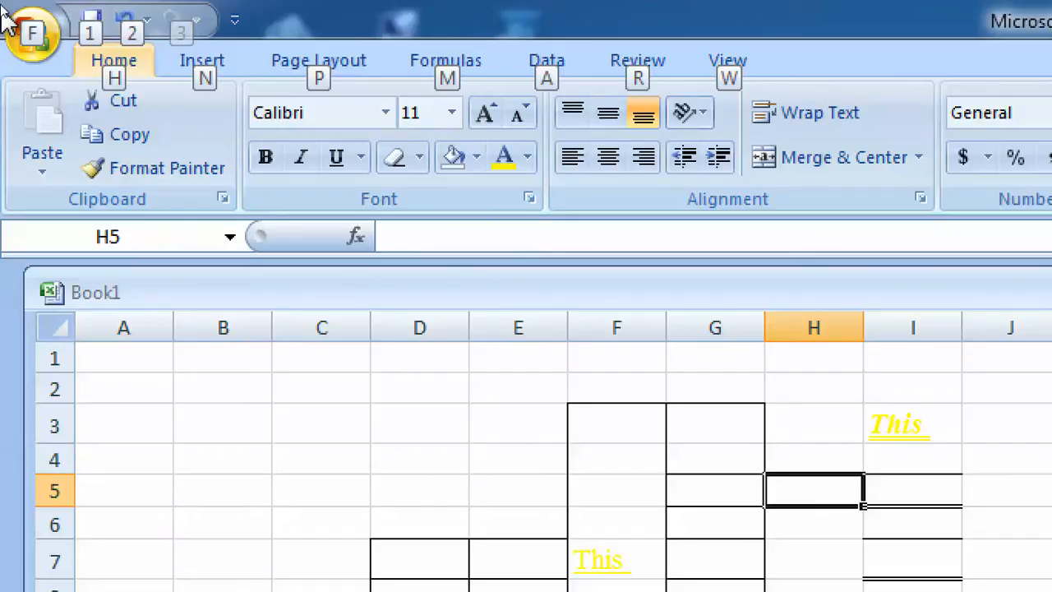
key(h)
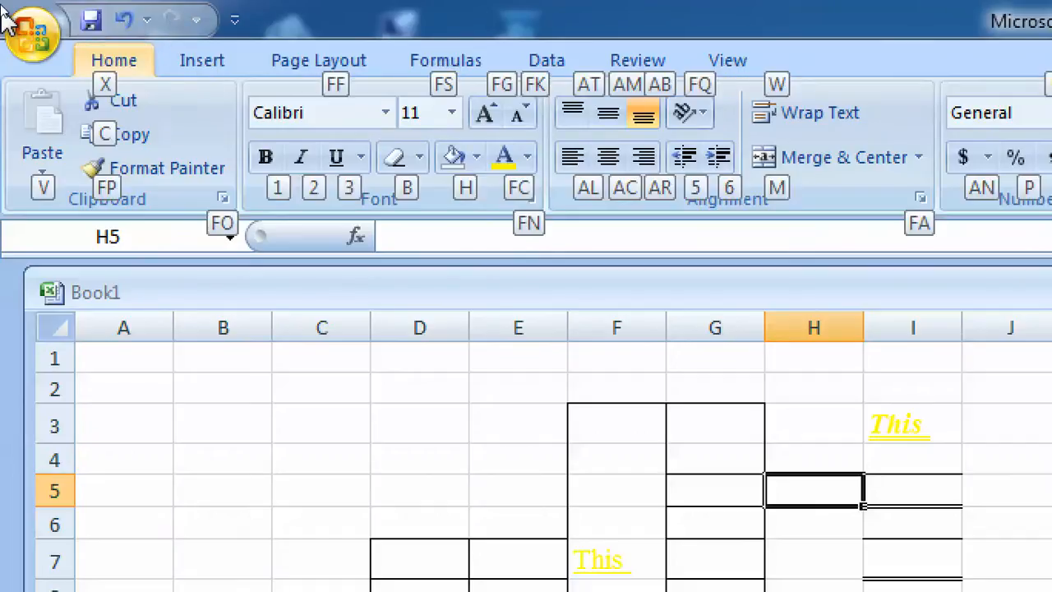
key(b)
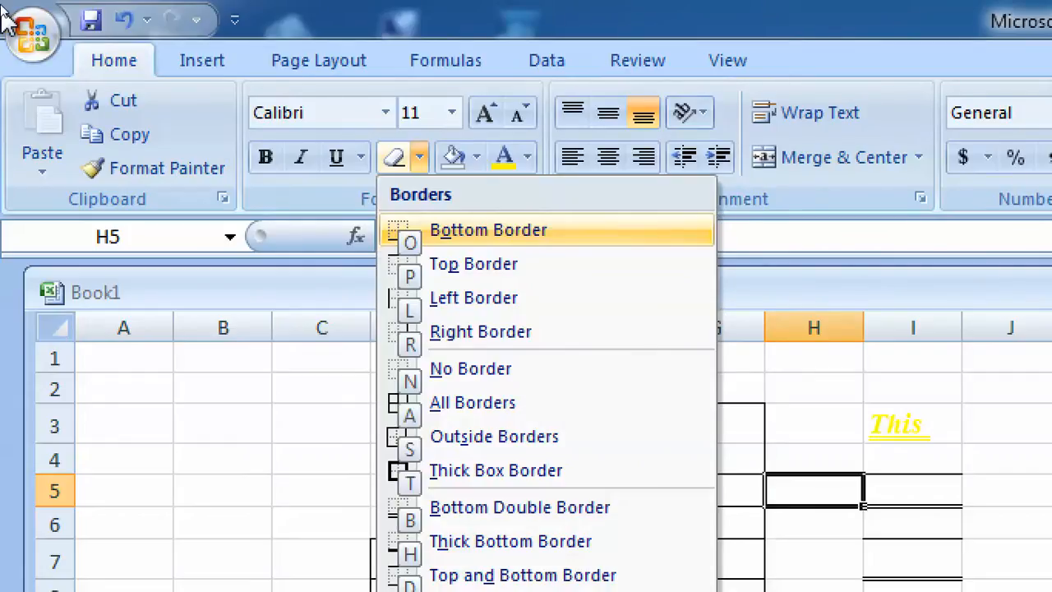
key(n)
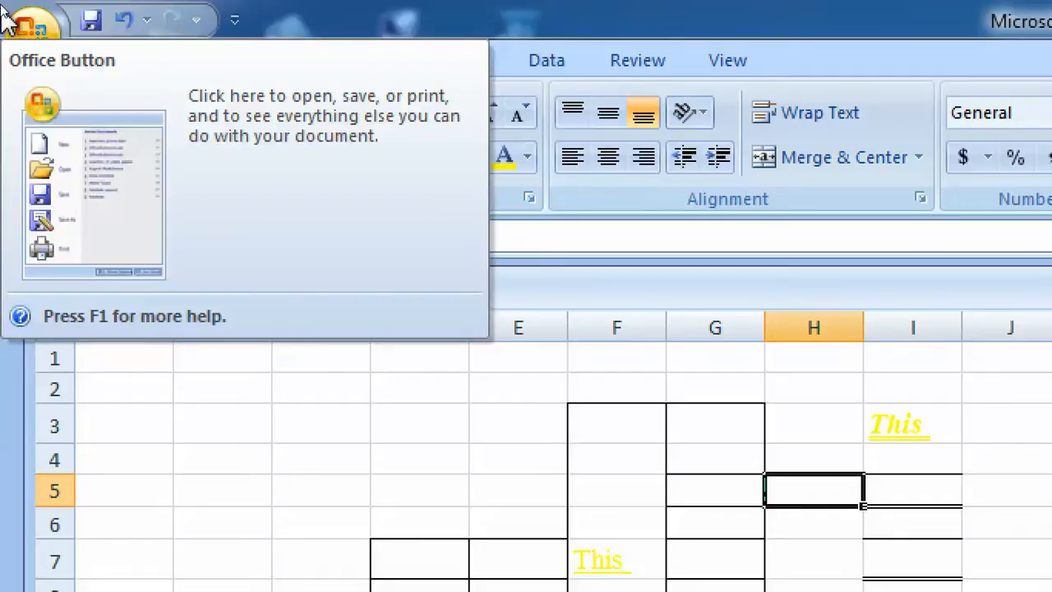
click(237, 553)
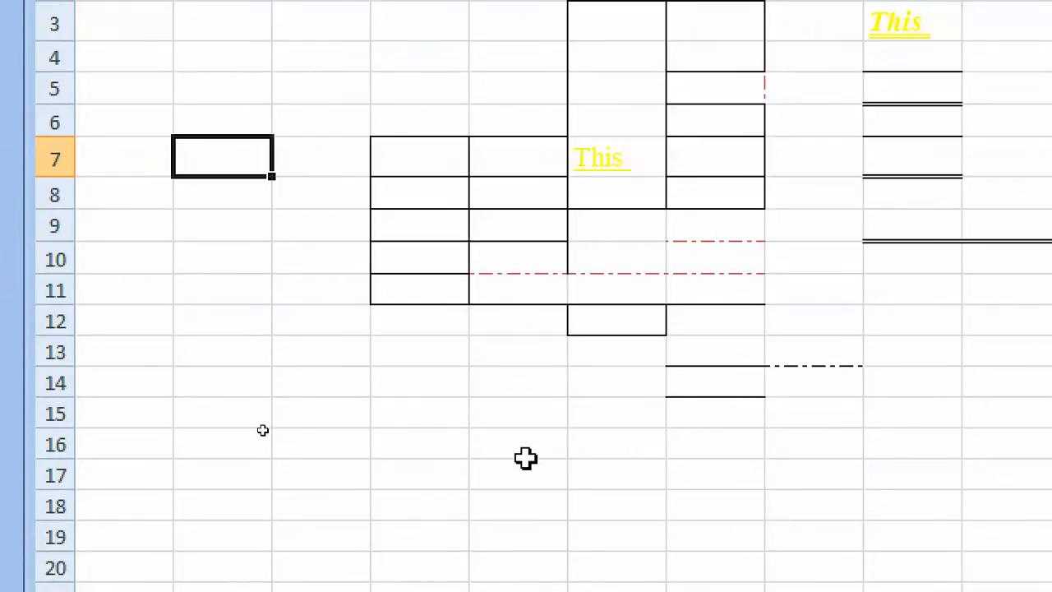
click(526, 458)
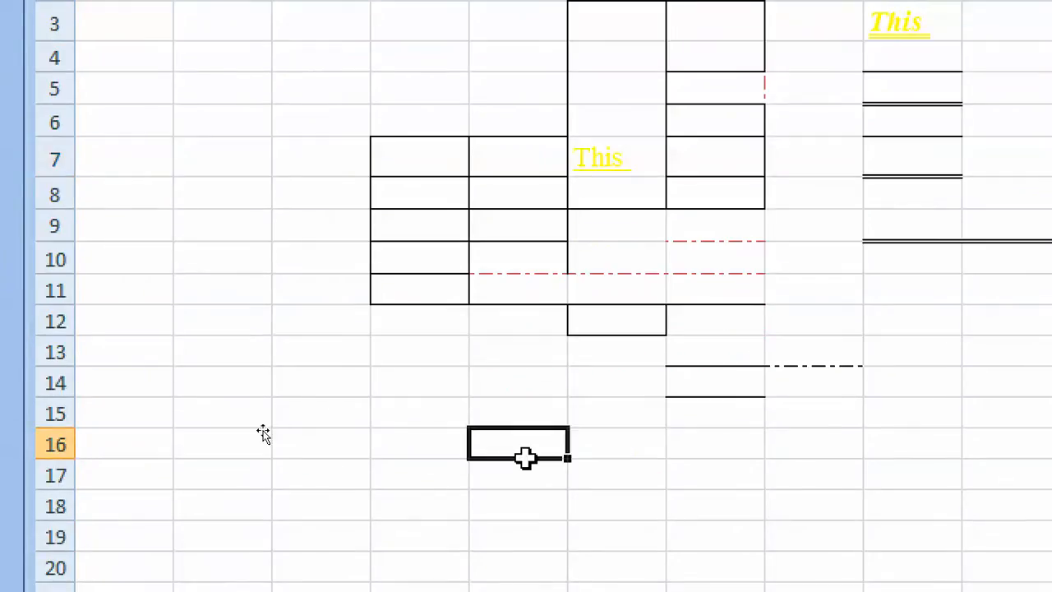
click(525, 471)
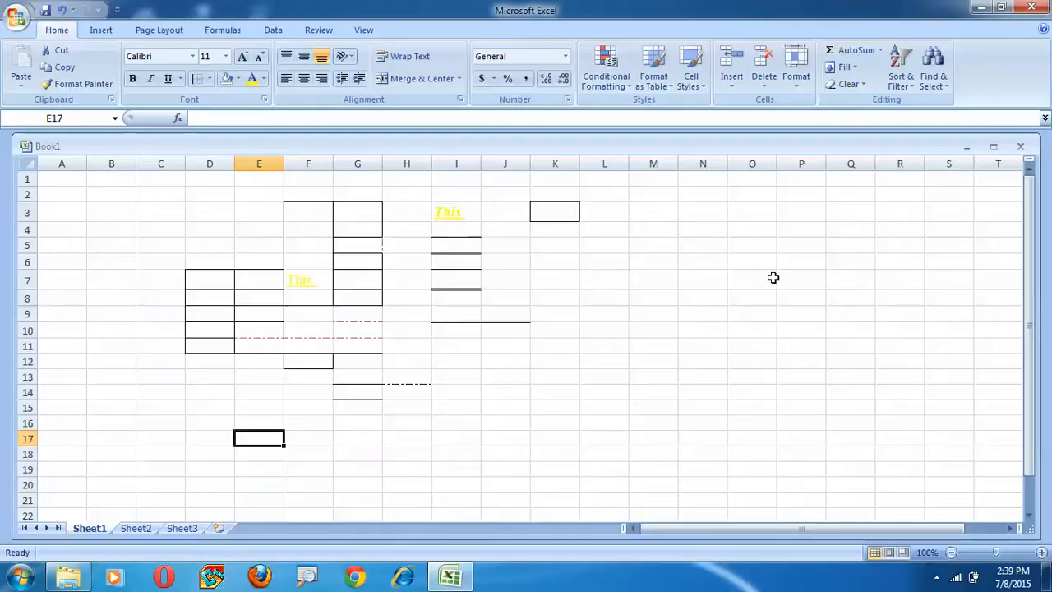
Enter the text "gh" in cell Y5, in an empty area of Sheet1.
click(986, 527)
click(322, 295)
click(323, 242)
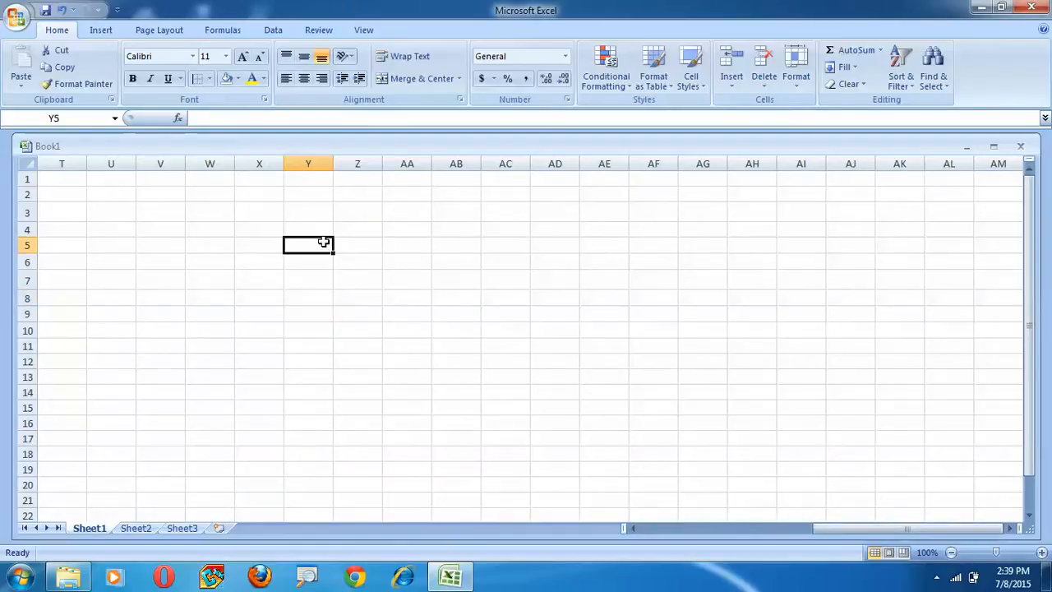
text(gh)
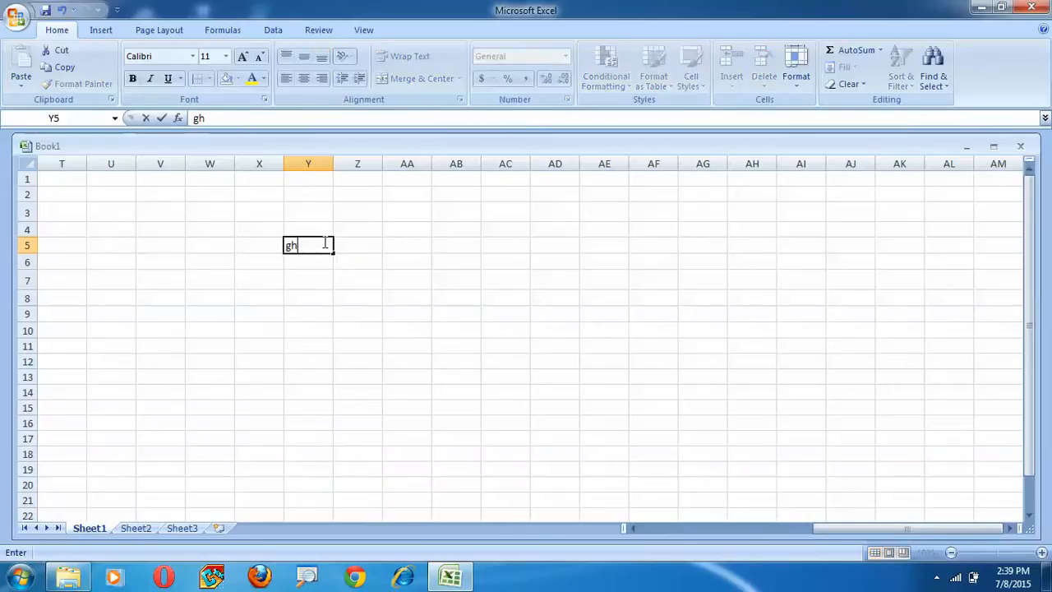
click(354, 298)
Middle-align cell Y5 vertically and try center and right horizontal alignment before setting it to left.
click(314, 249)
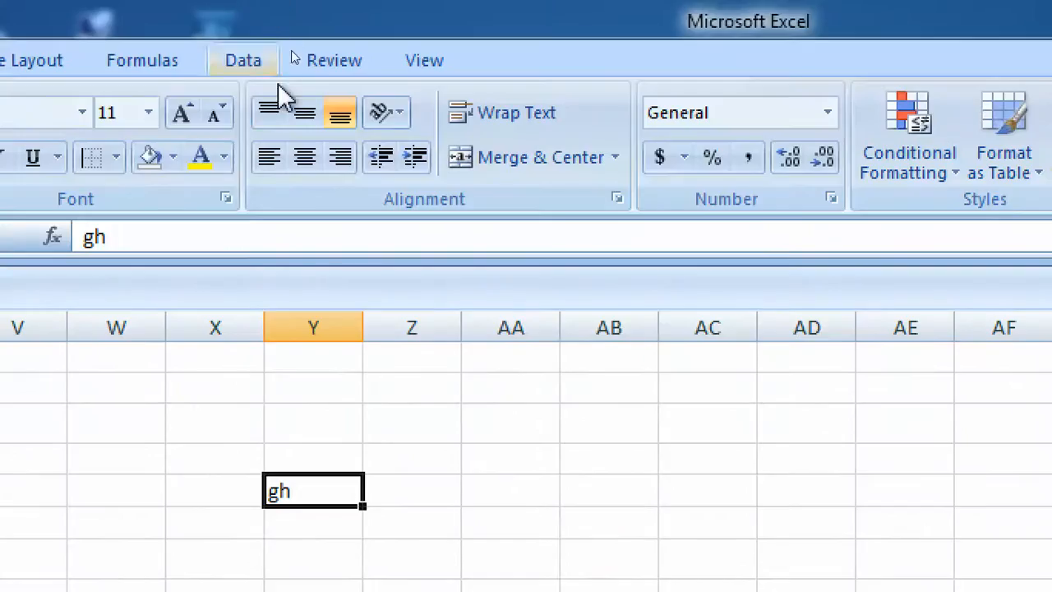
click(297, 123)
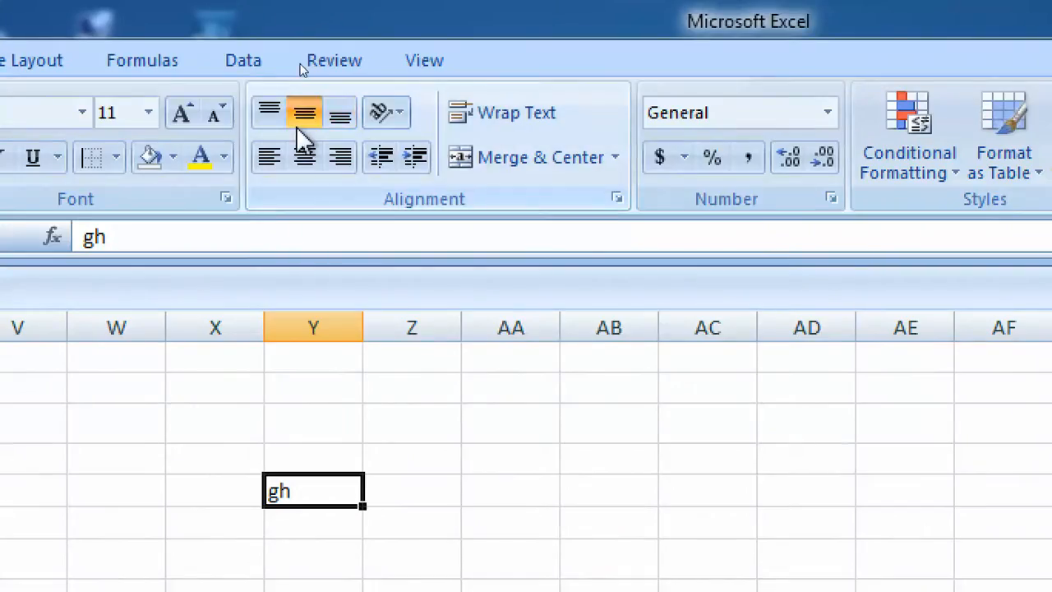
click(305, 159)
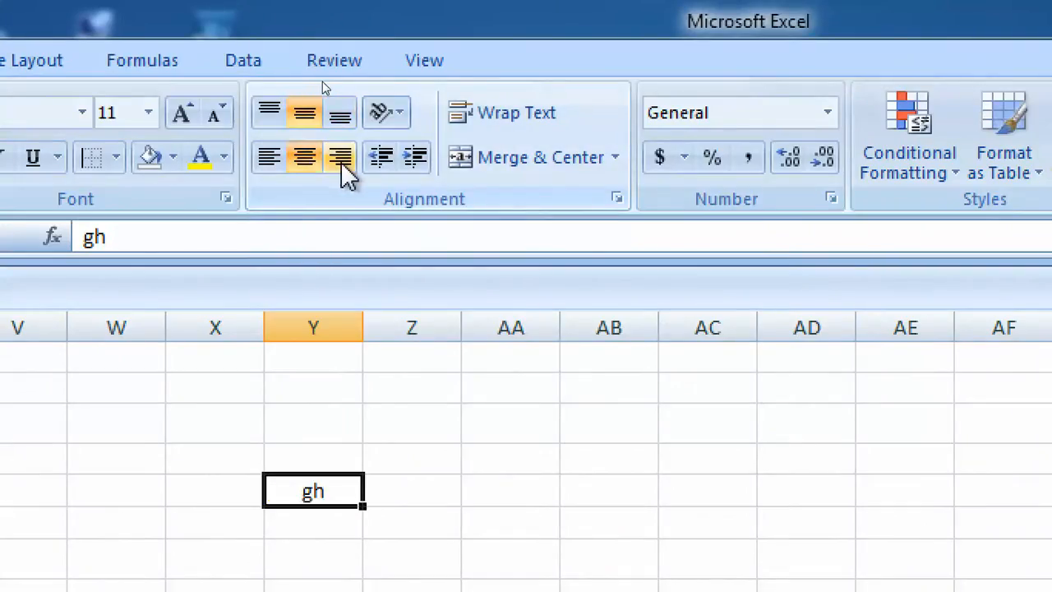
click(339, 161)
click(259, 163)
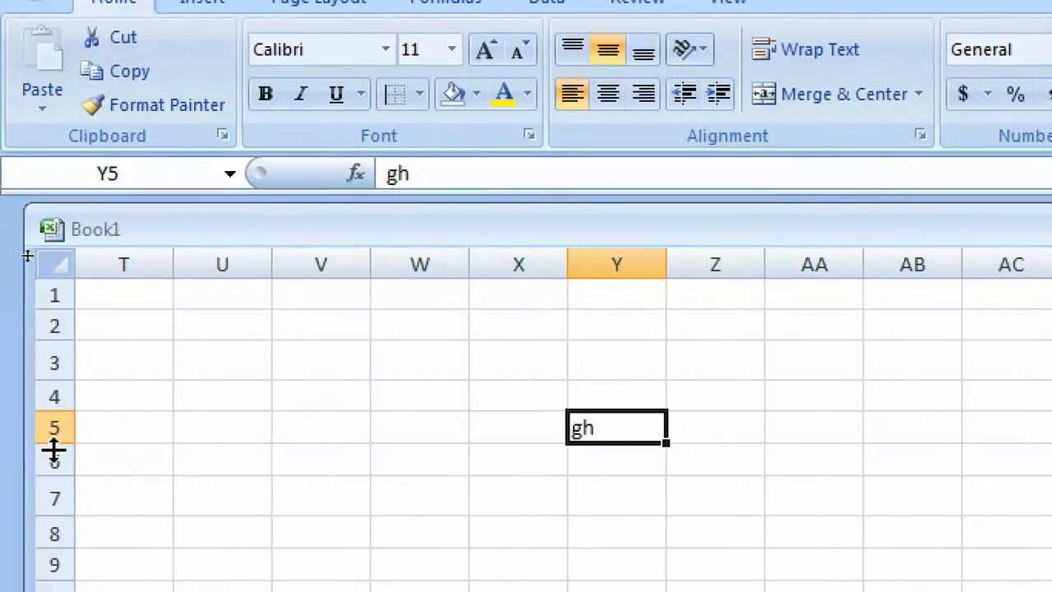
Make row 5 several times taller and try top and middle alignment on cell Y5 before setting bottom alignment.
drag(57, 439, 115, 444)
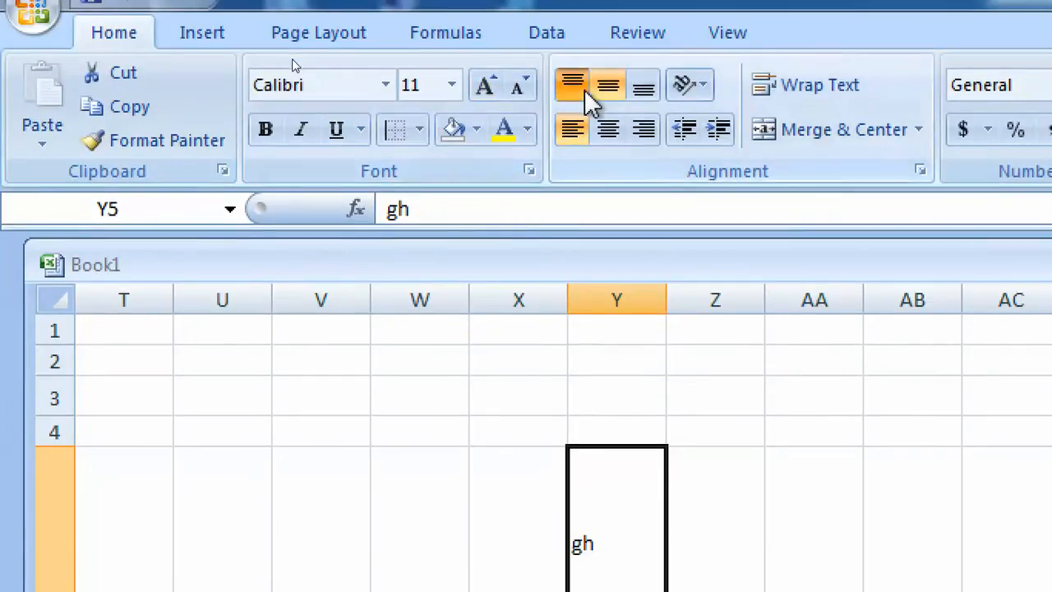
click(592, 99)
click(612, 100)
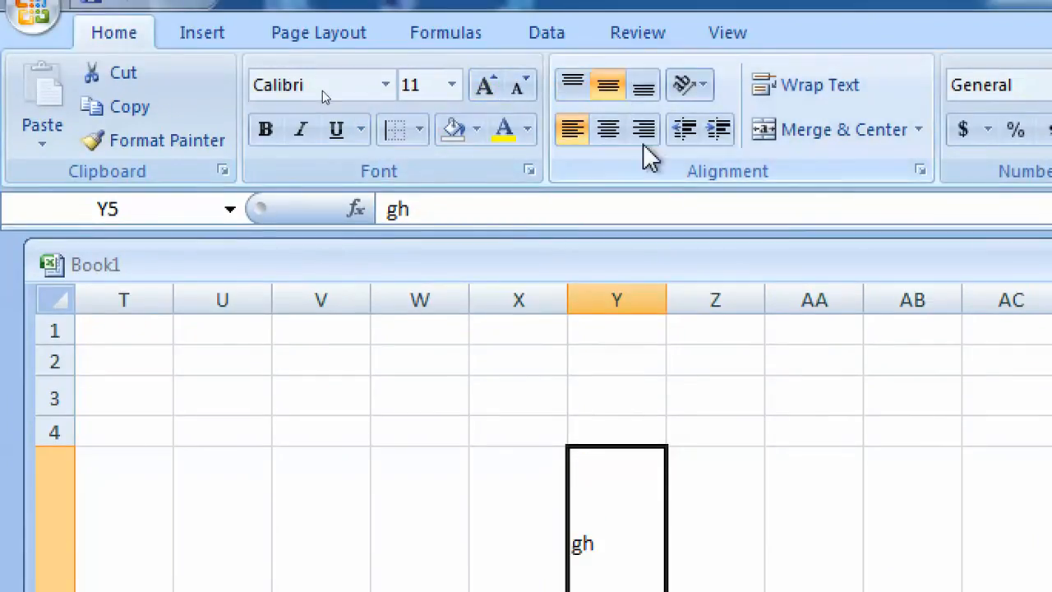
click(646, 97)
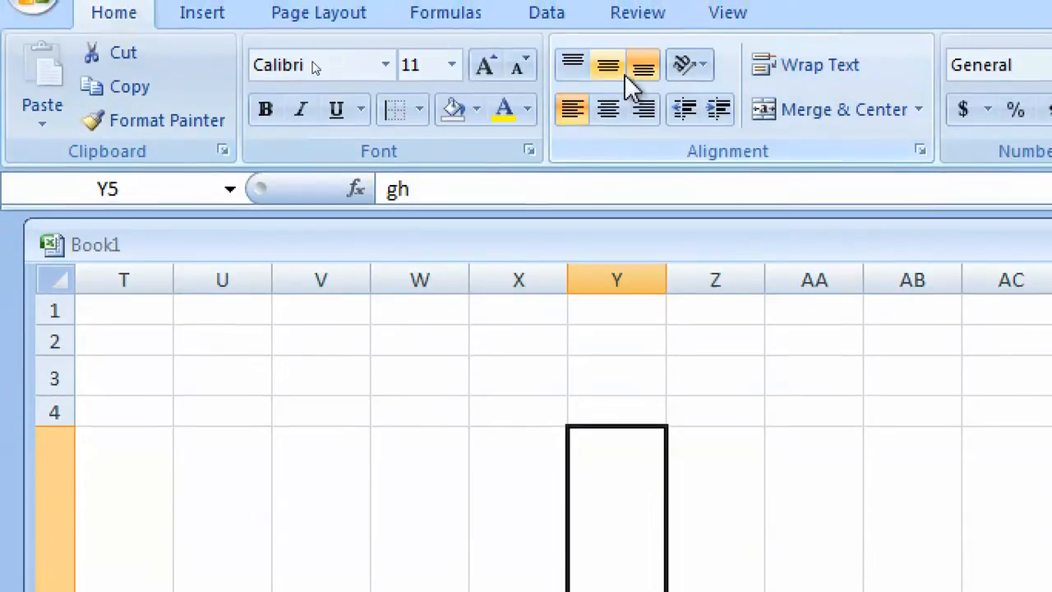
click(624, 72)
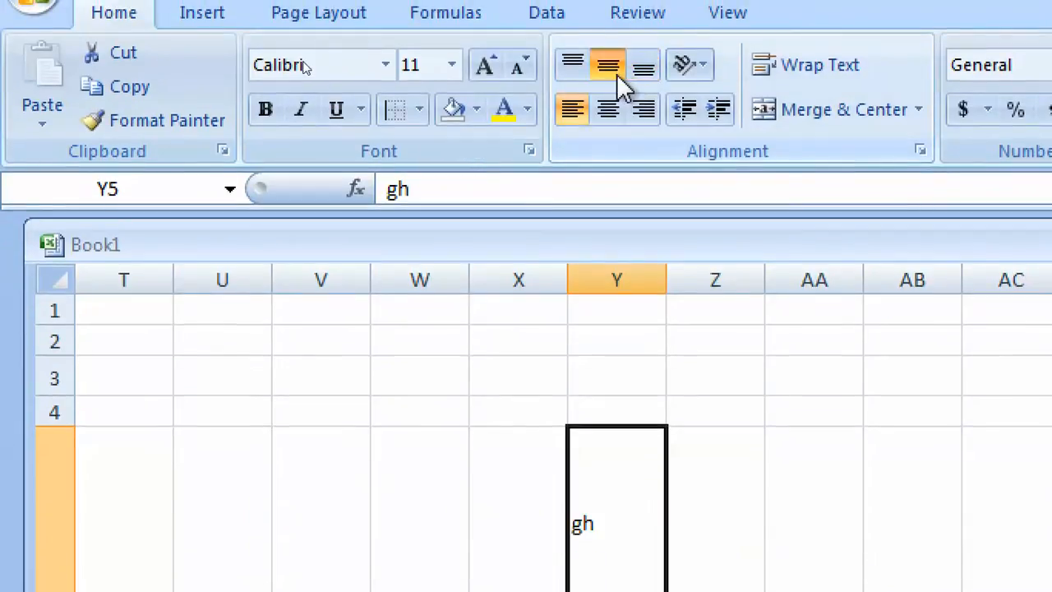
click(575, 68)
click(608, 69)
click(643, 69)
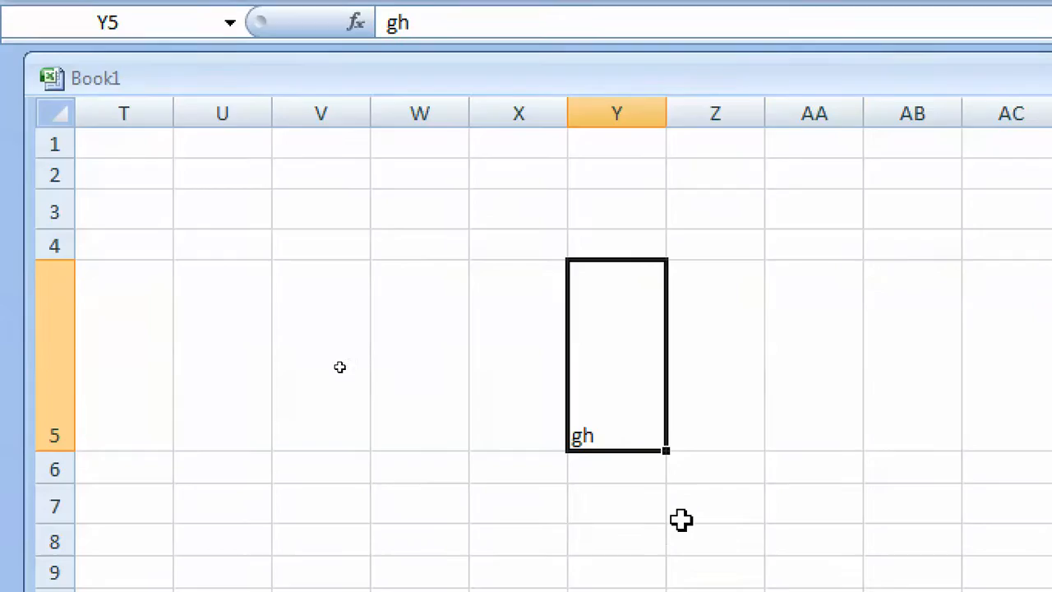
Enter the text "sdad" in cell Z3.
click(702, 234)
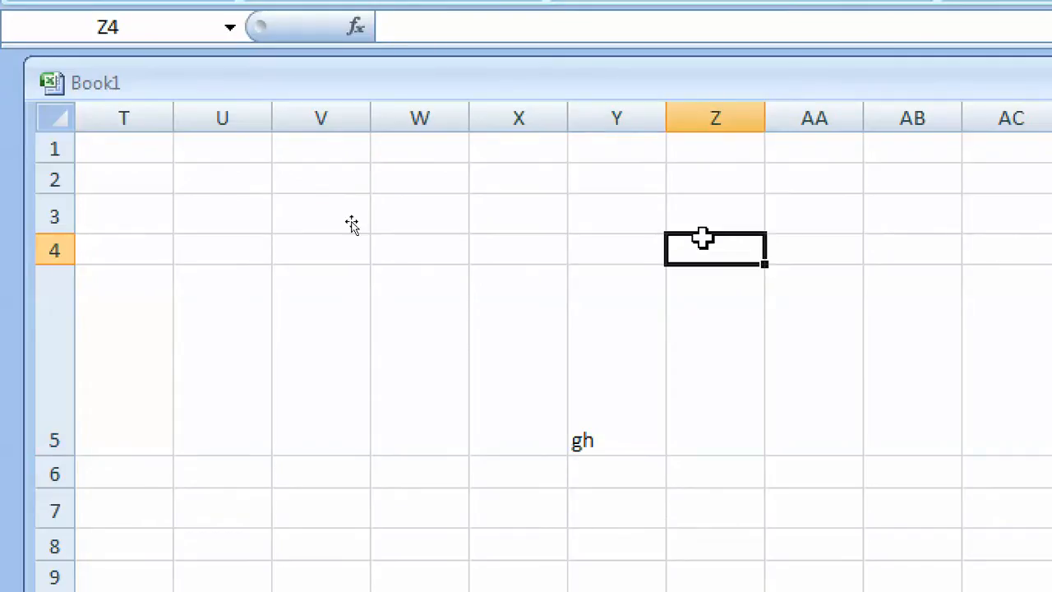
click(702, 219)
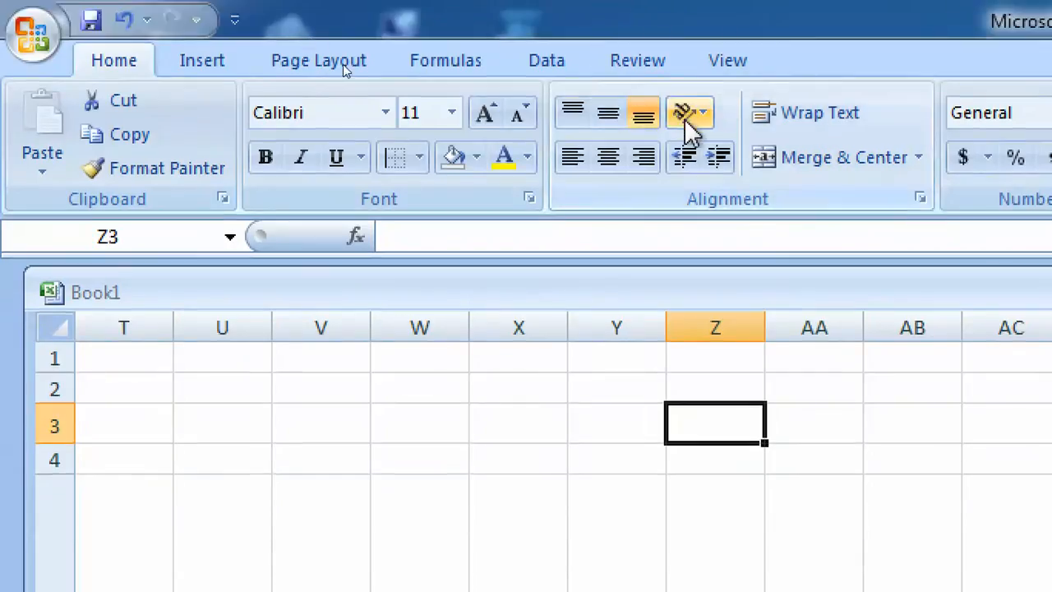
text(sdad)
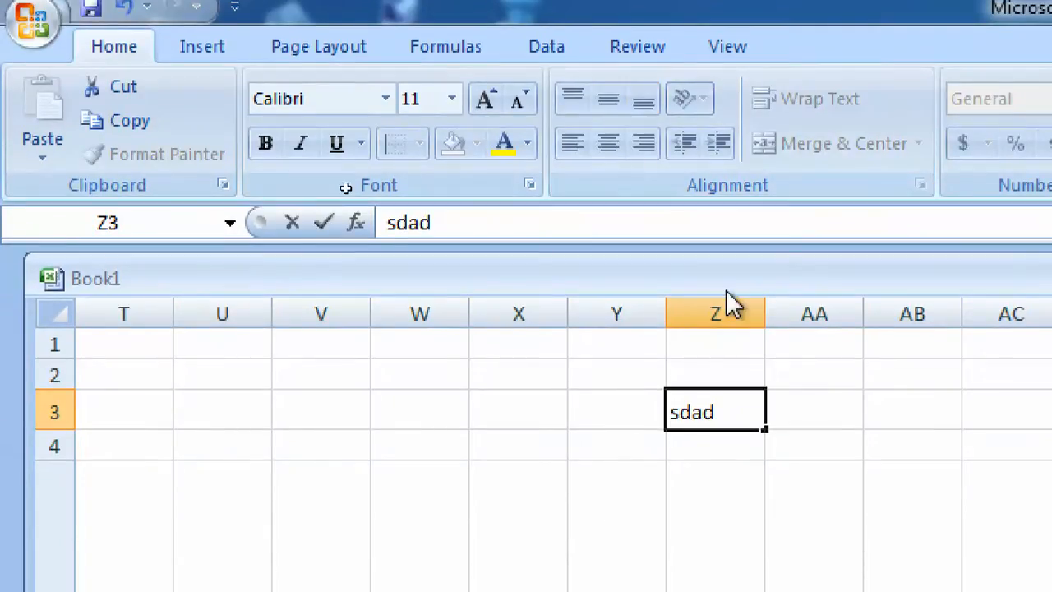
click(634, 446)
Try the Angle Counterclockwise orientation on cell Z3 and replace it with Vertical Text.
click(687, 411)
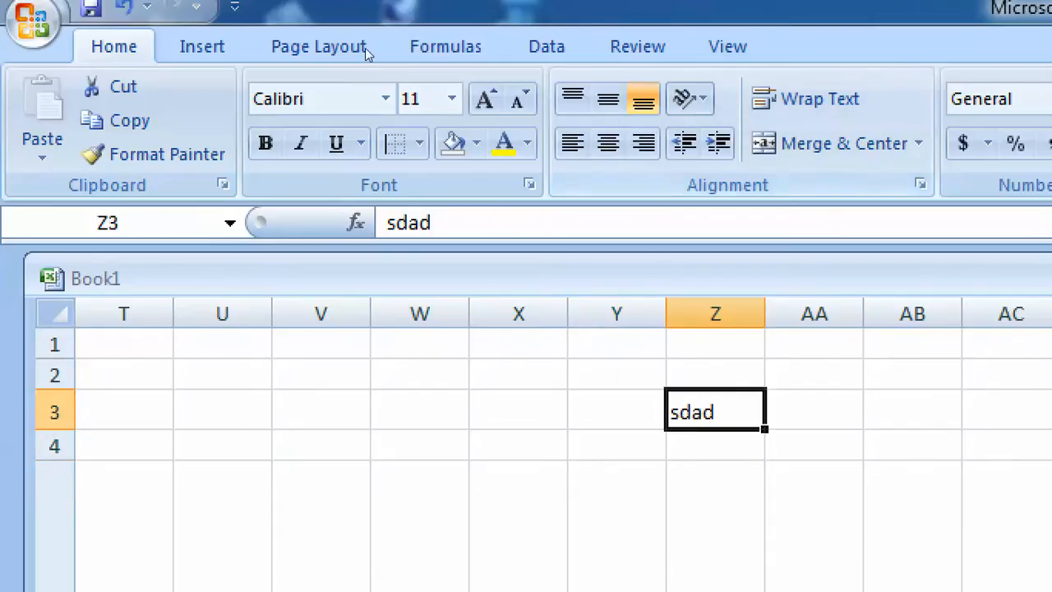
click(703, 105)
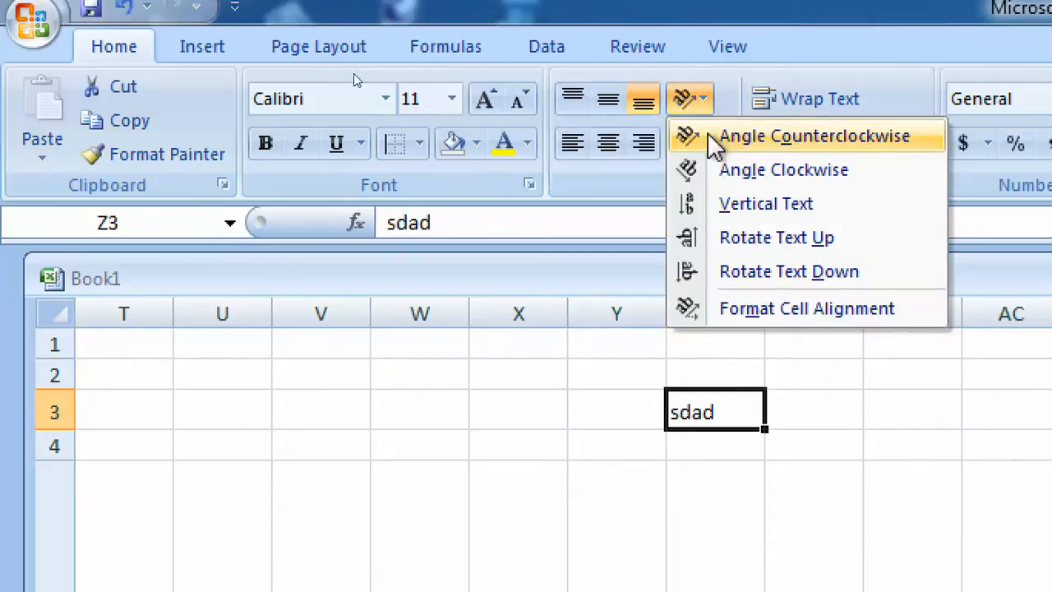
click(712, 138)
click(695, 102)
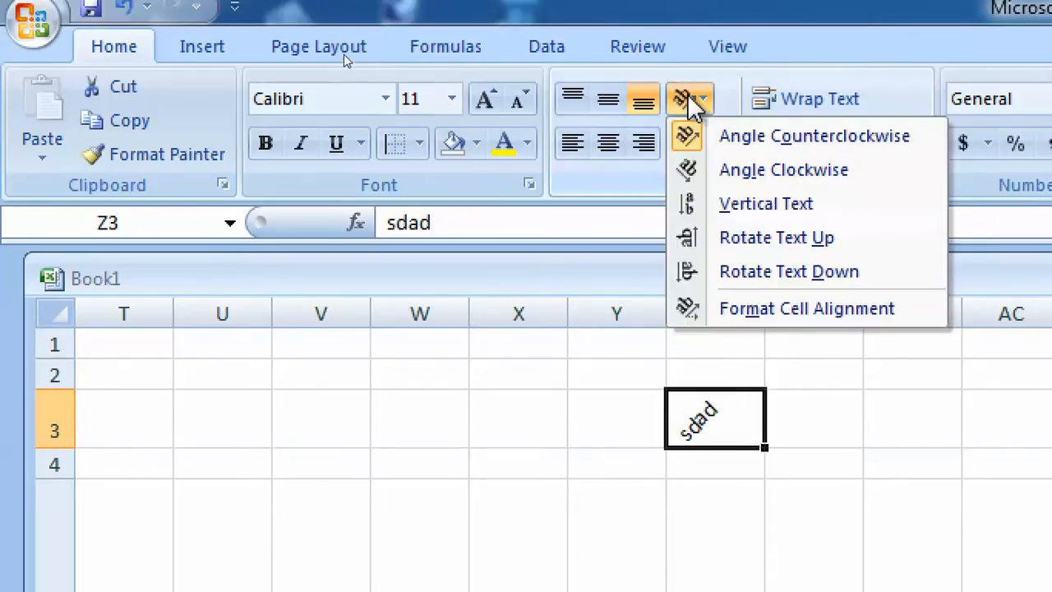
click(729, 212)
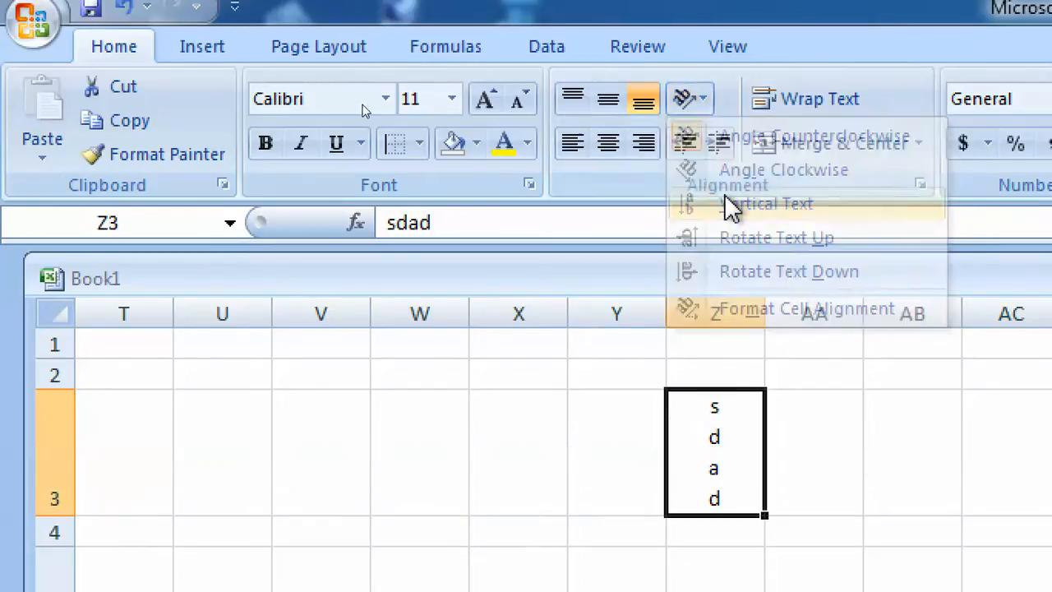
Try the Angle Clockwise orientation on cell Z3 and switch it off again to return to horizontal text.
click(696, 103)
click(688, 169)
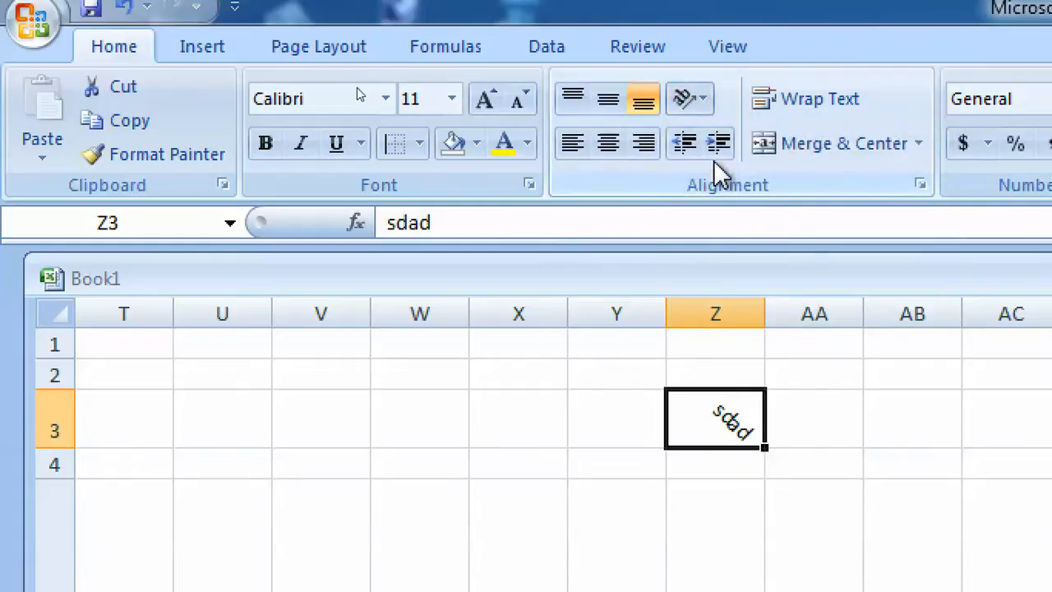
click(696, 101)
click(714, 170)
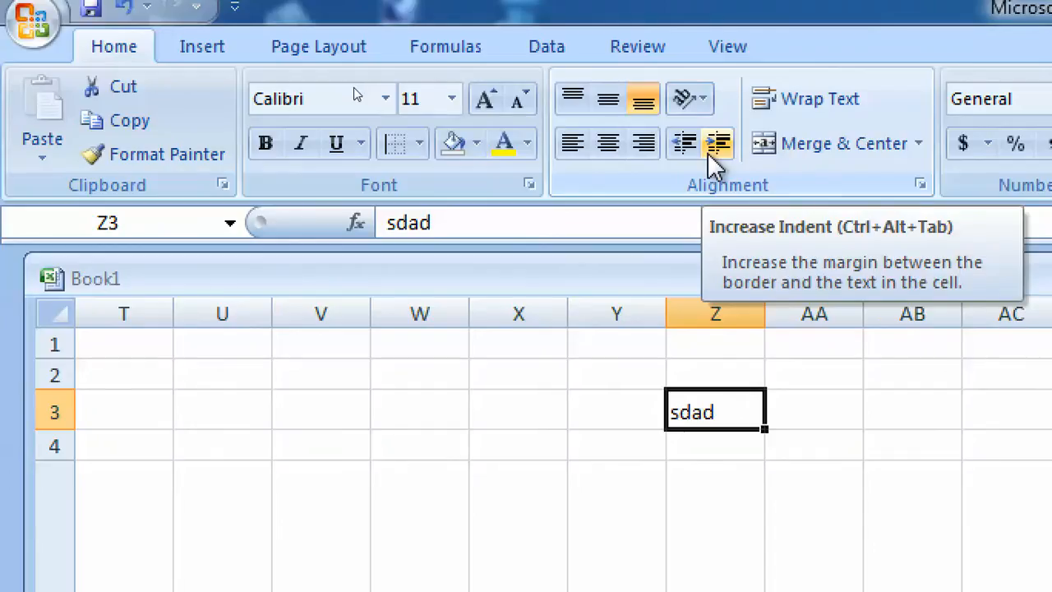
Increase the indent of the text in cell Z3 by three levels.
double_click(673, 411)
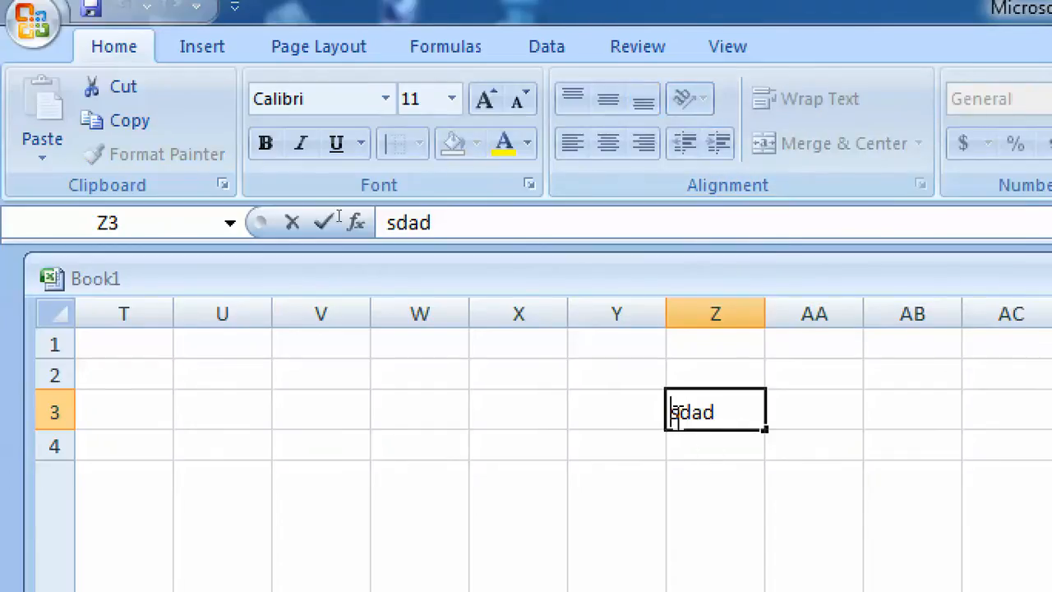
click(540, 413)
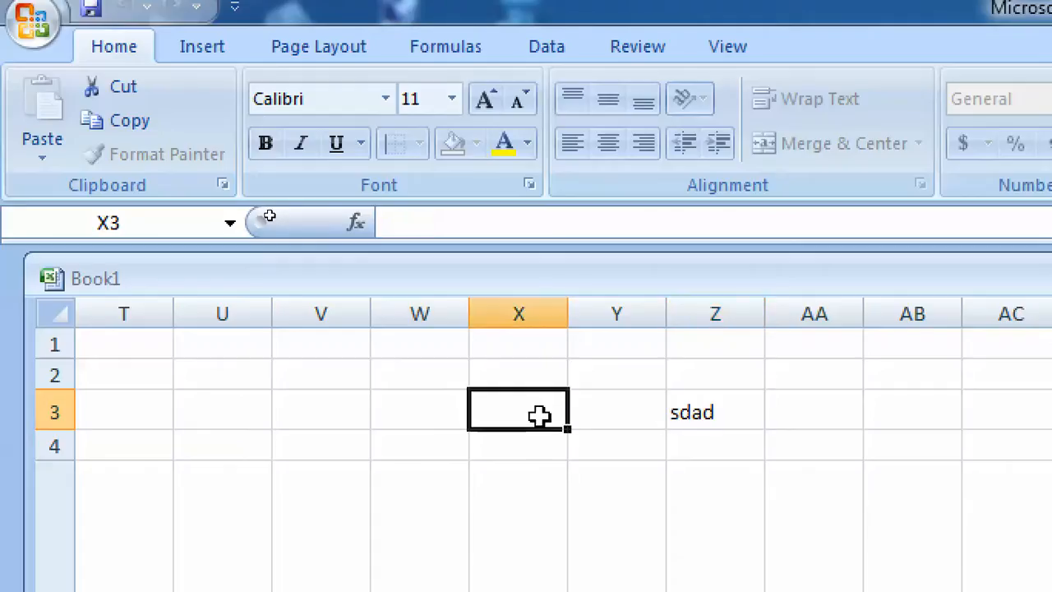
click(682, 411)
click(719, 152)
click(719, 151)
click(719, 151)
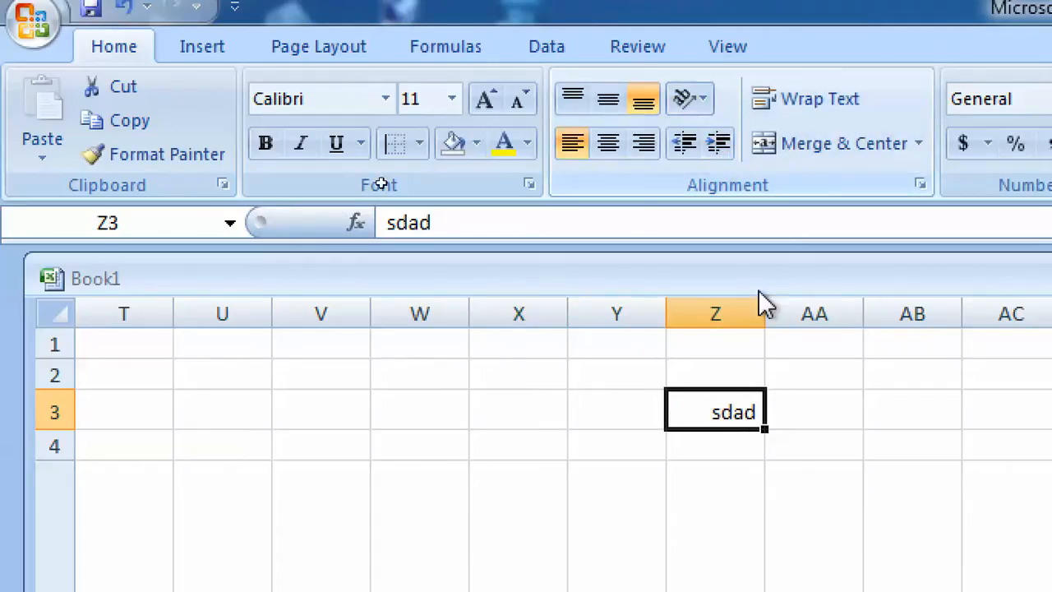
Append an "s" to the text in cell Z3 so it reads "sdads".
double_click(756, 418)
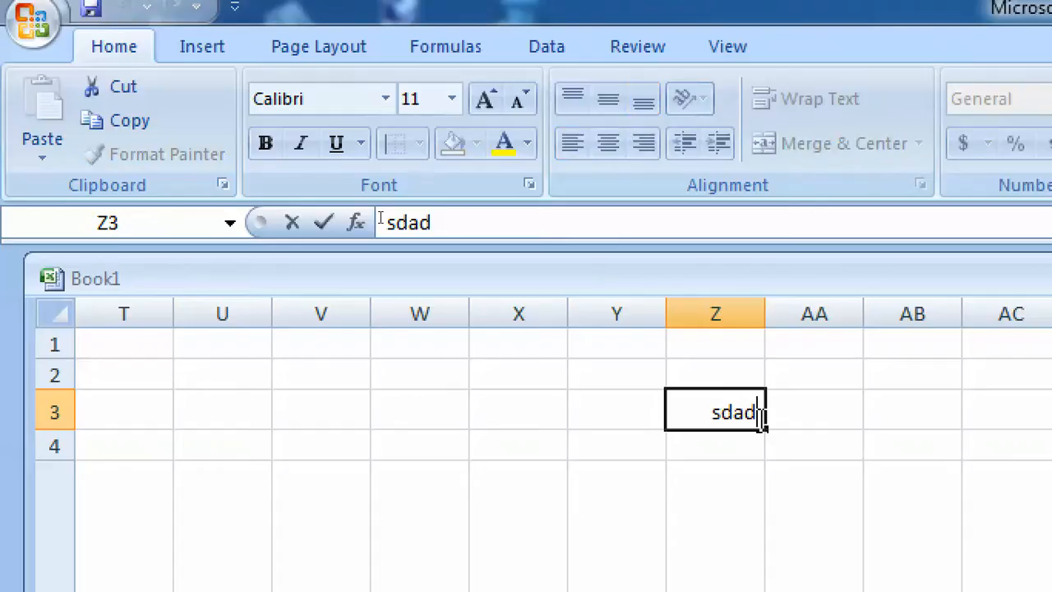
click(575, 441)
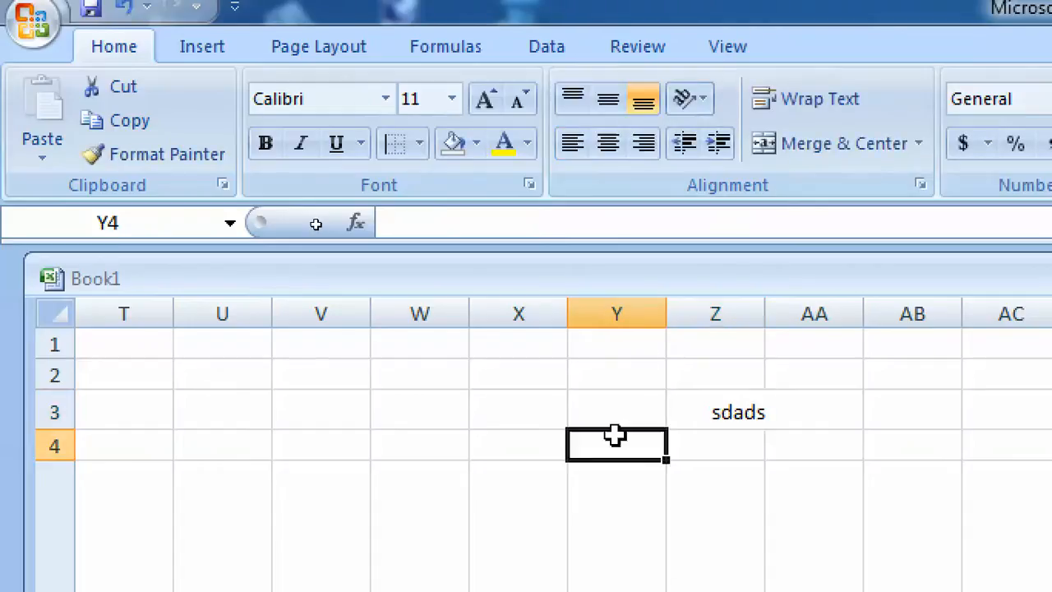
click(707, 422)
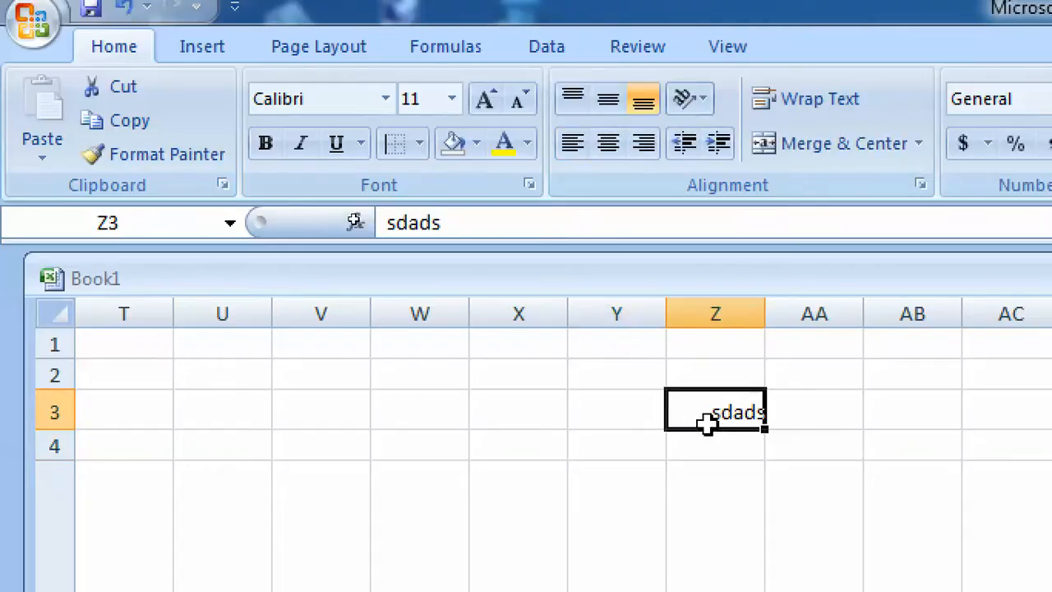
Wrap the text in cell Z3 and extend it to read "sdadadadadadadadadads".
click(840, 110)
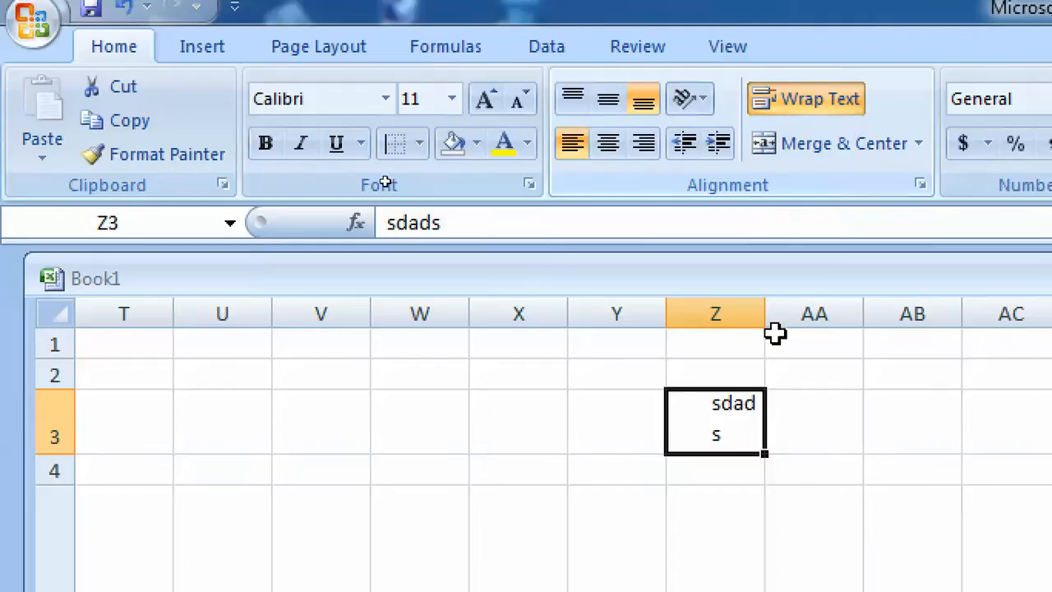
double_click(742, 411)
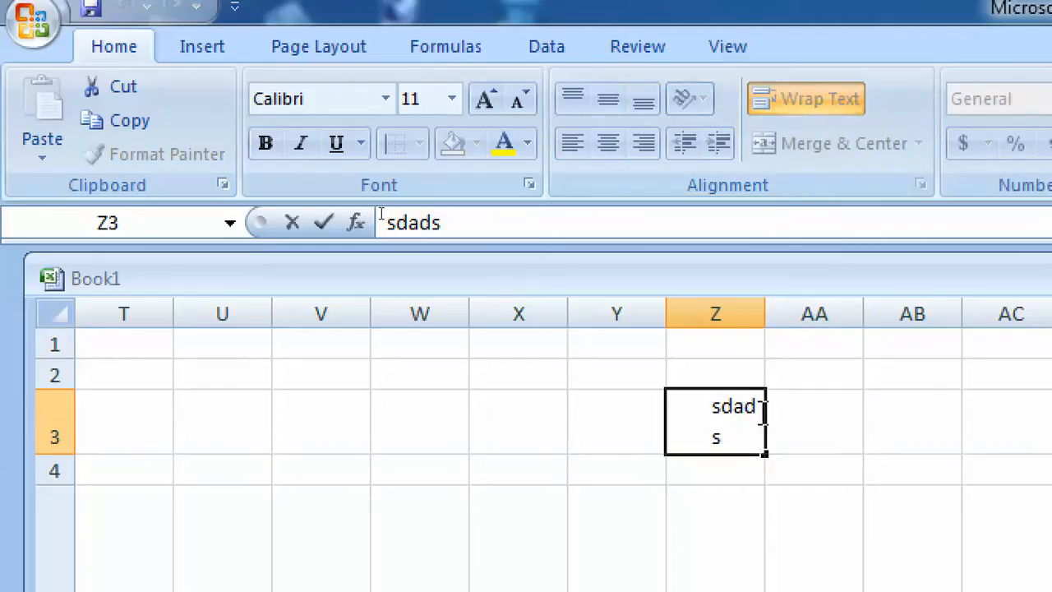
text(adadada)
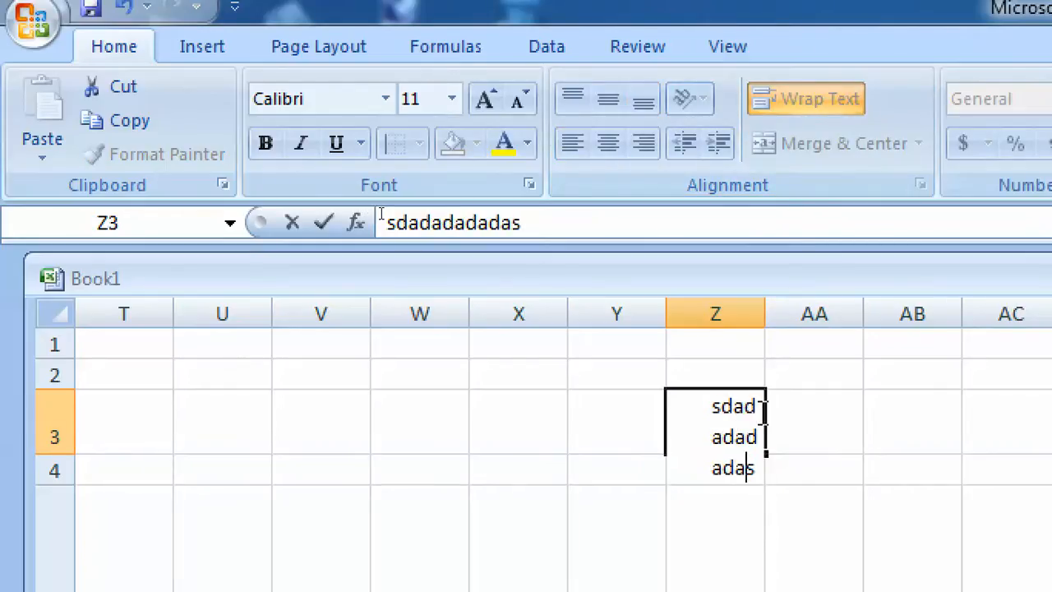
text(dadad)
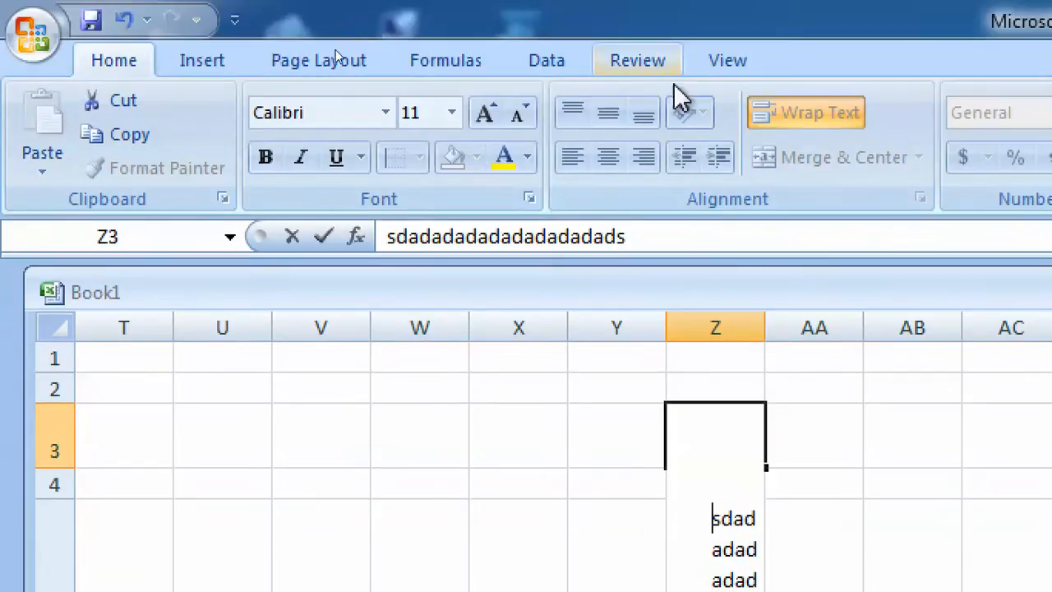
click(594, 387)
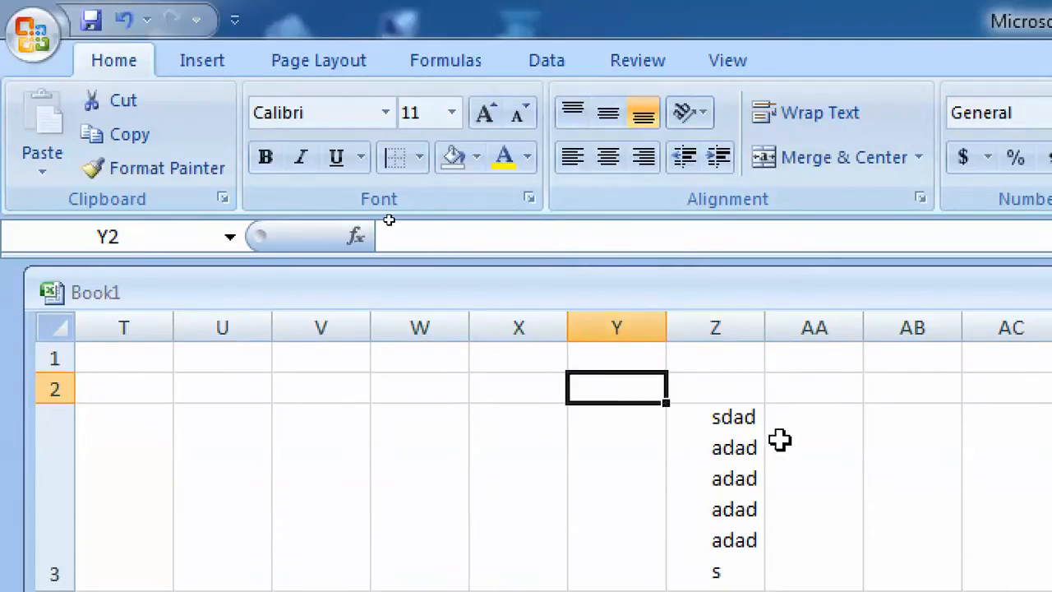
Decrease the indent of the wrapped text in cell Z3 by three levels so that no indent remains.
click(742, 424)
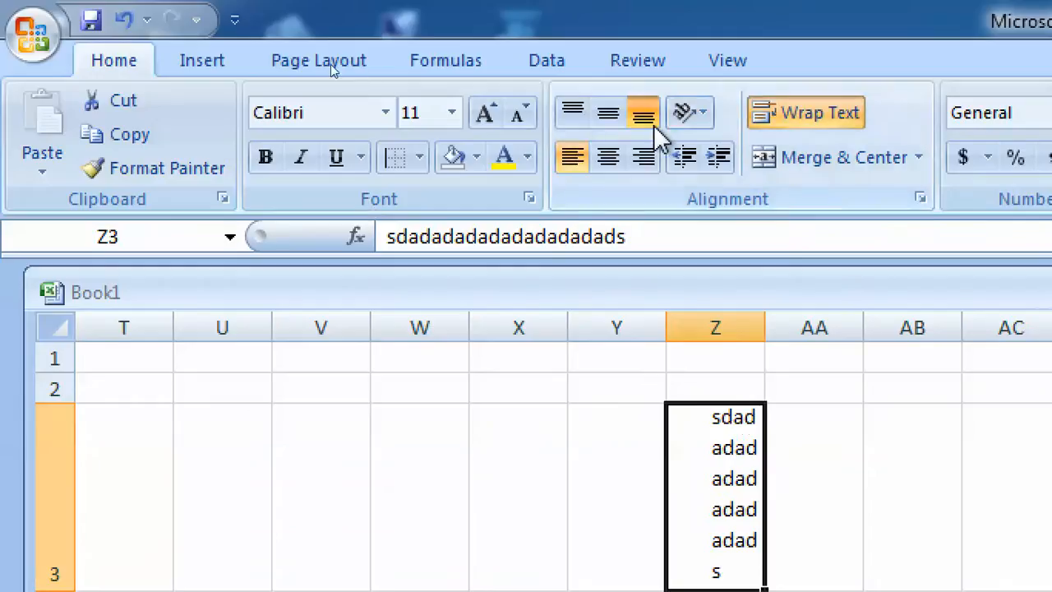
click(686, 156)
click(686, 156)
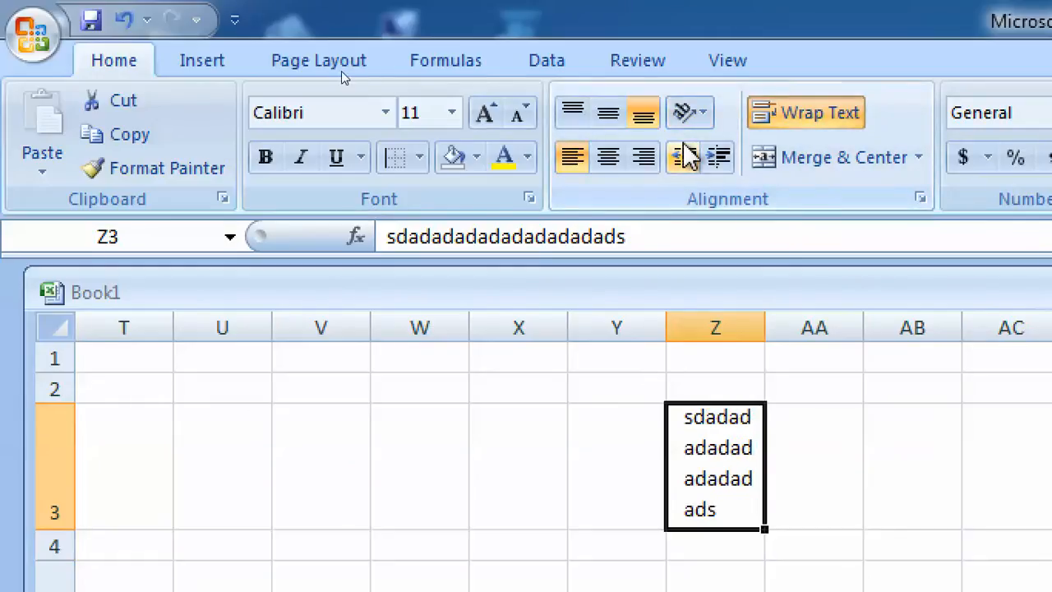
click(686, 156)
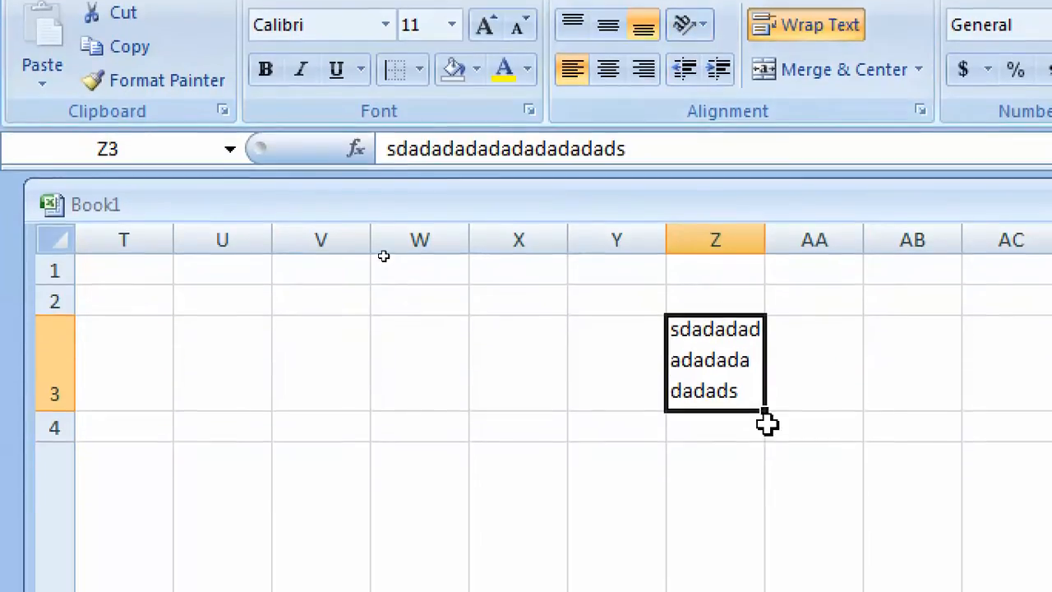
click(719, 74)
click(686, 74)
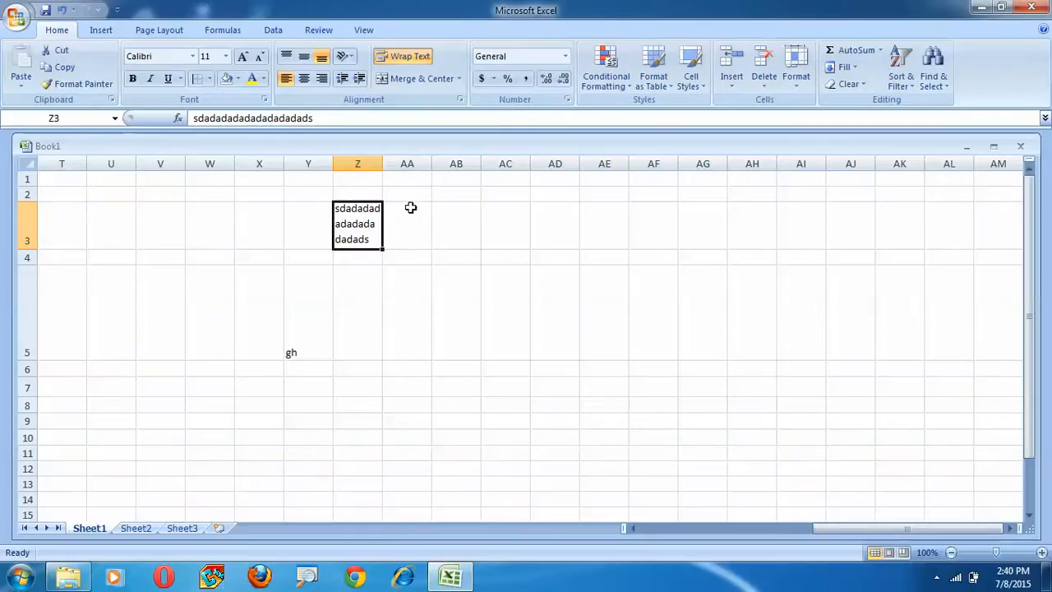
Enter "asds" in cell AD10.
drag(433, 385, 505, 413)
click(556, 444)
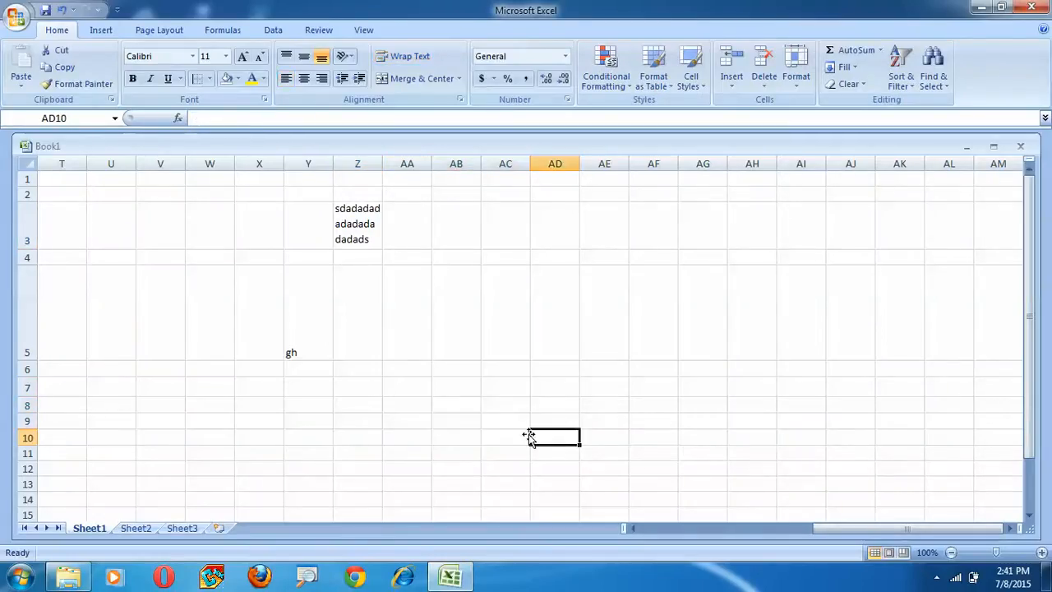
text(asds)
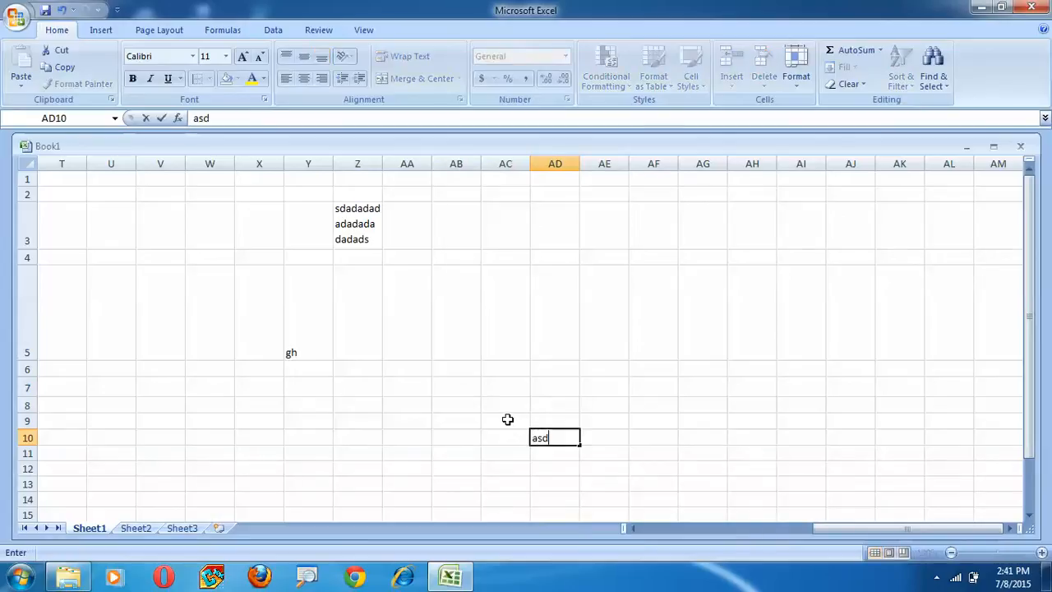
click(563, 452)
Try Merge & Center on cells AD10 to AG10 and unmerge them again.
drag(557, 440, 703, 436)
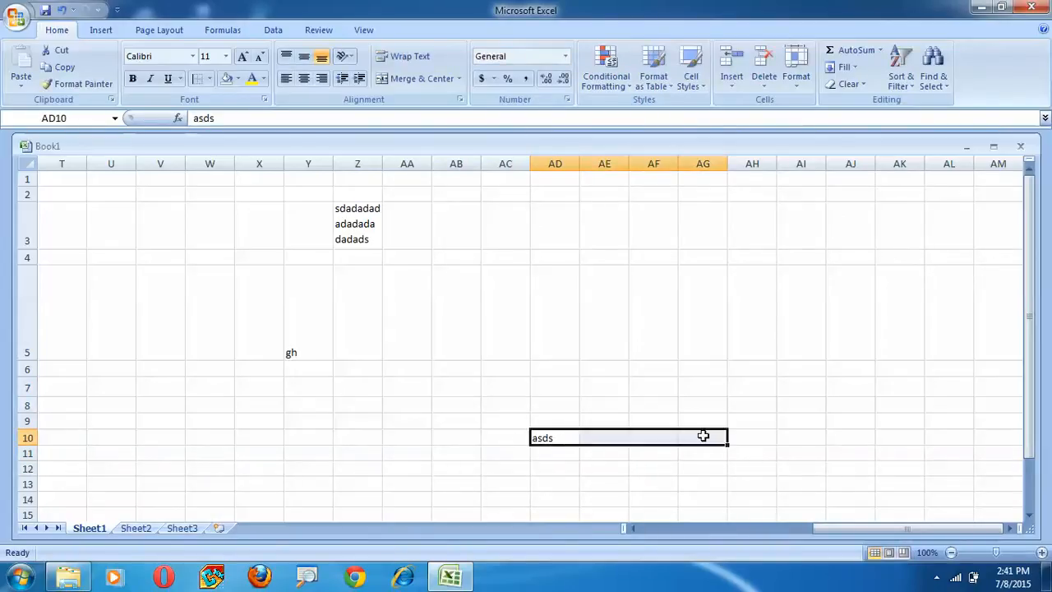
click(457, 78)
click(459, 79)
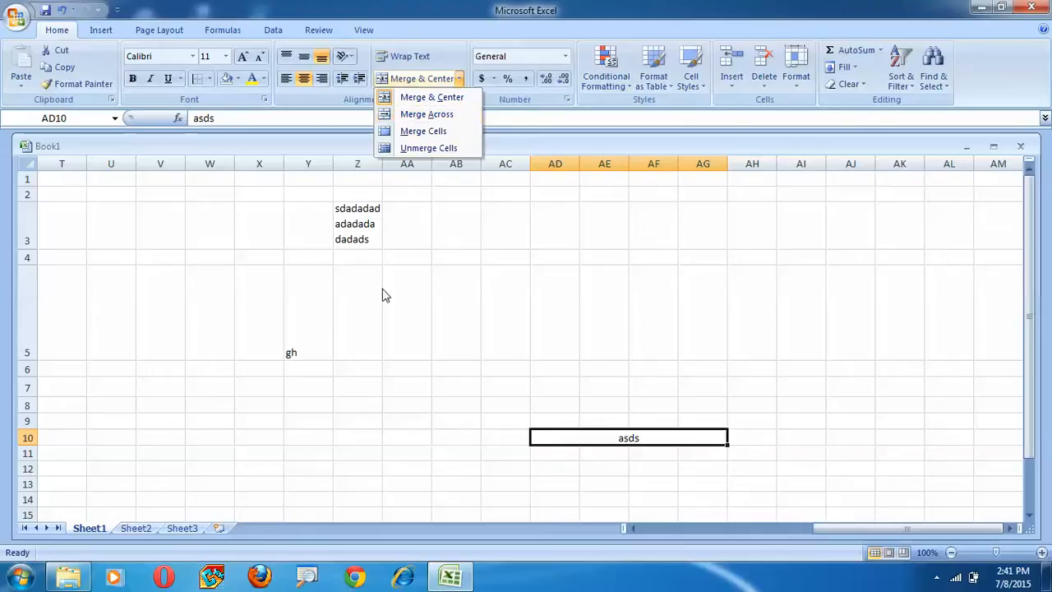
key(u)
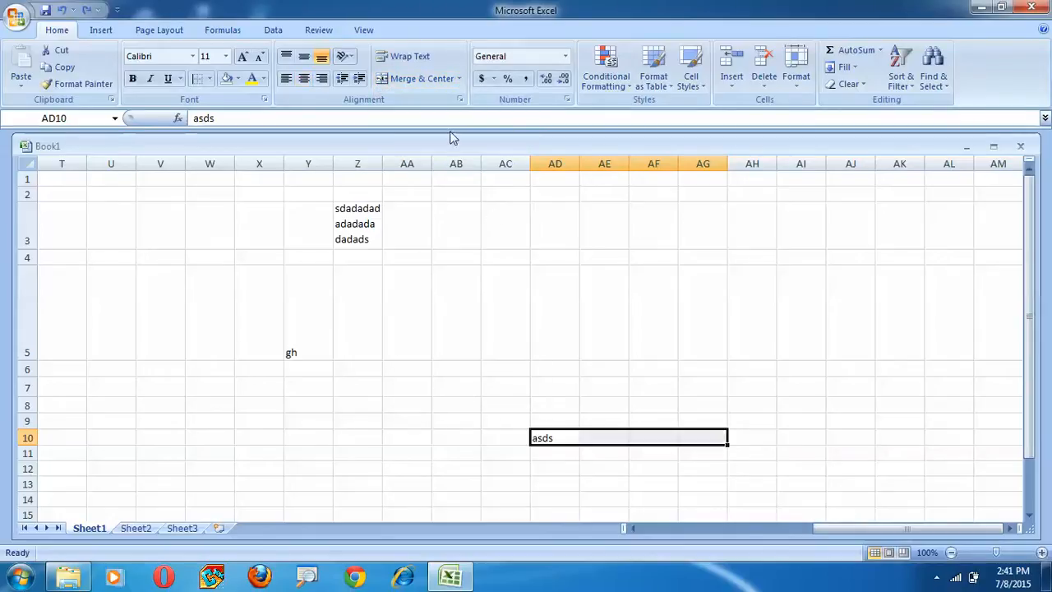
Merge cells AD10 to AG10 with Merge Across, keeping the text uncentered.
click(458, 79)
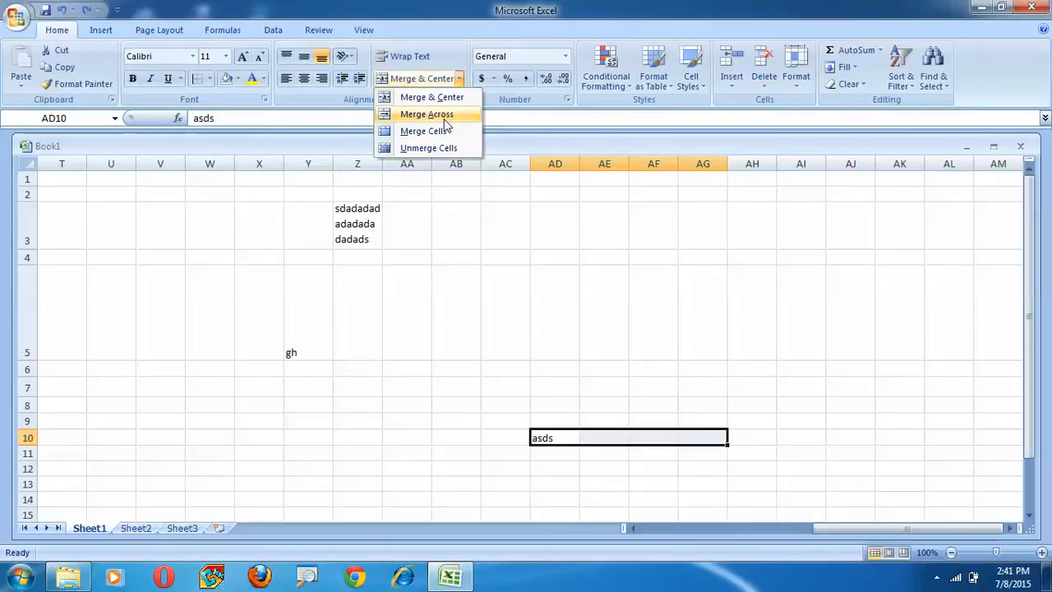
click(445, 117)
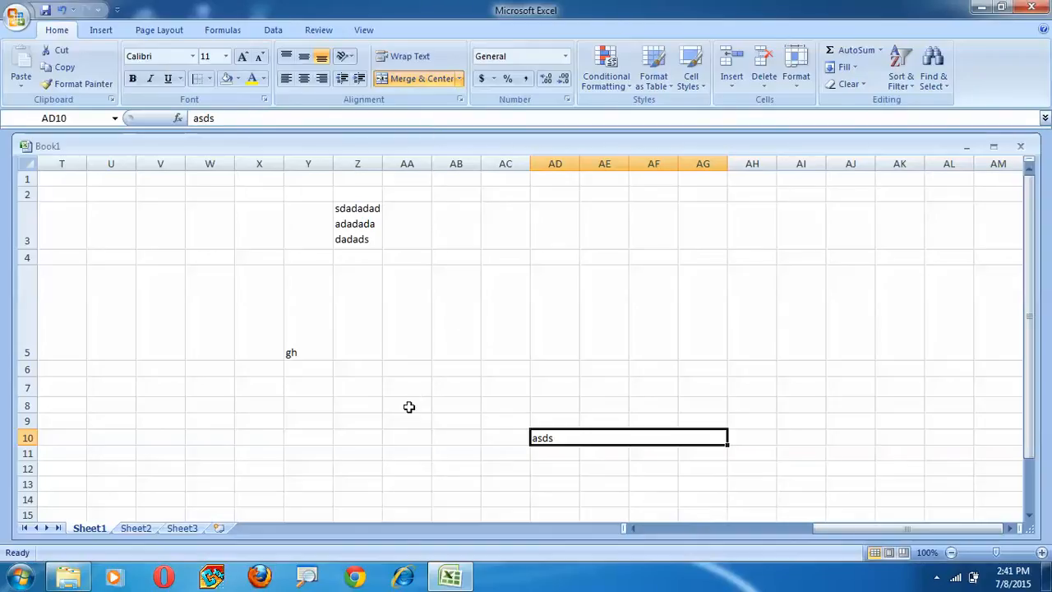
click(328, 391)
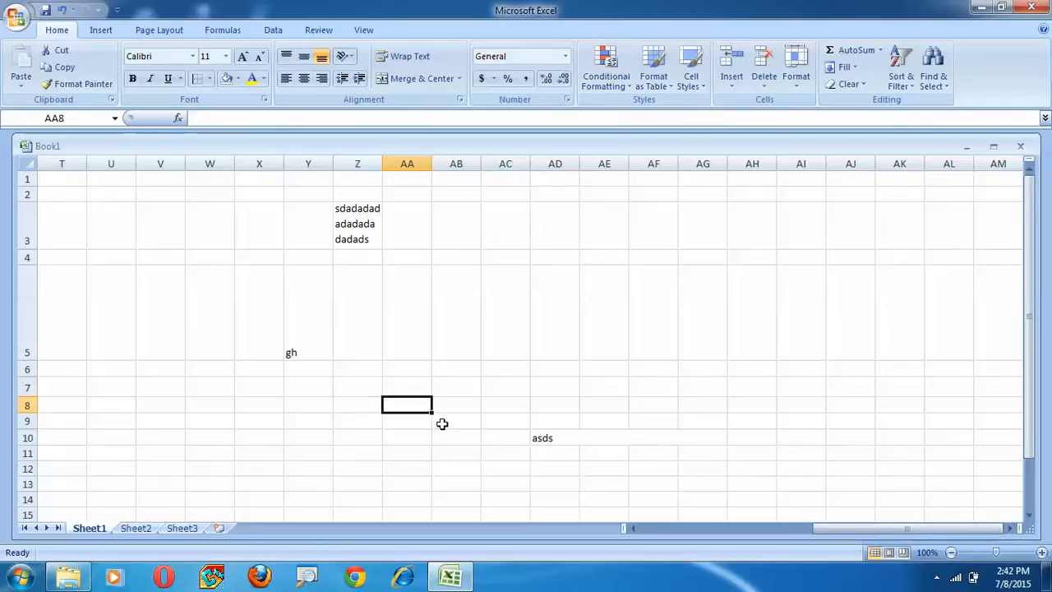
Try Merge & Center on the empty range Y8:AA13 and switch it off again.
drag(311, 400, 424, 494)
click(460, 80)
click(452, 92)
click(449, 83)
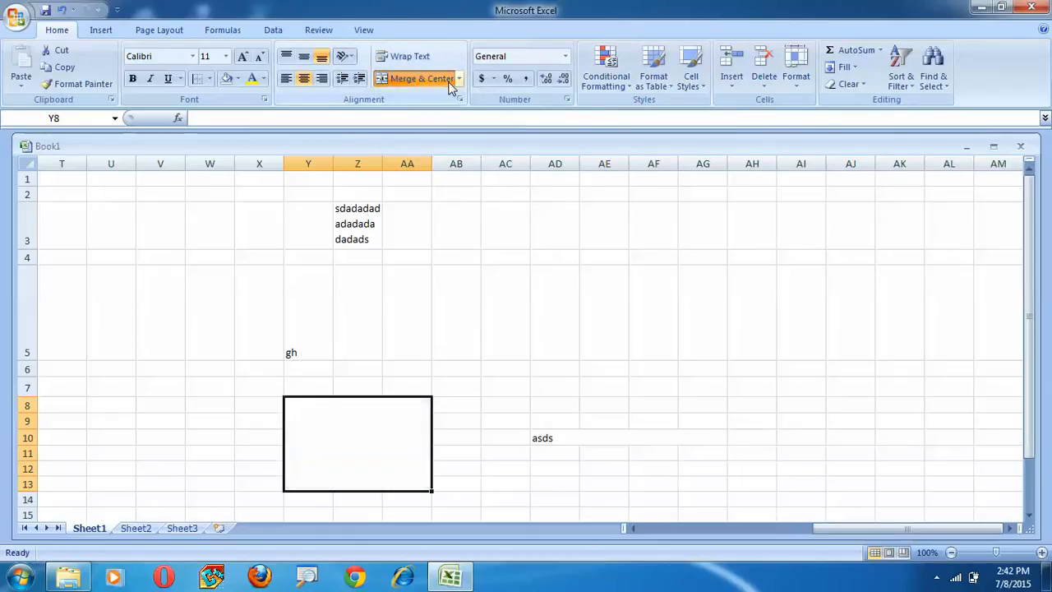
click(444, 82)
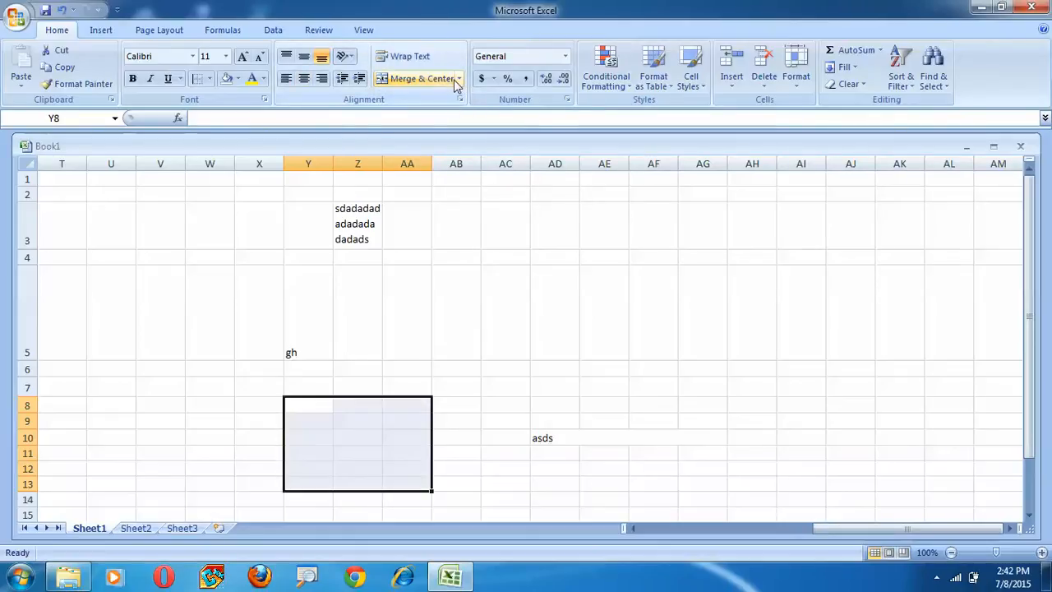
Try Merge Across on the range Y8:AA13 and split the merged rows back into single cells.
click(459, 81)
click(444, 115)
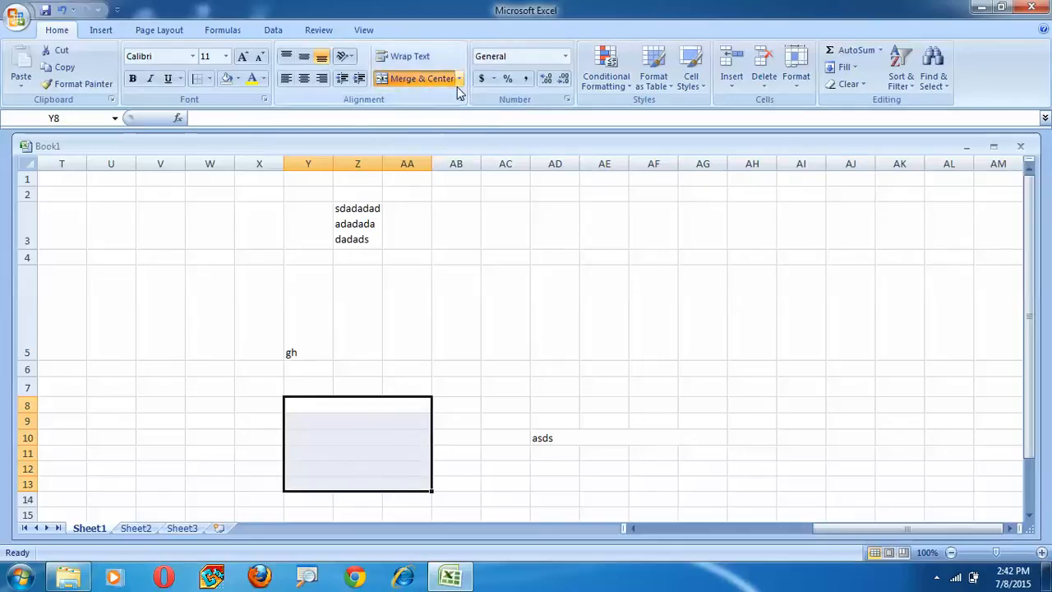
click(459, 79)
click(444, 100)
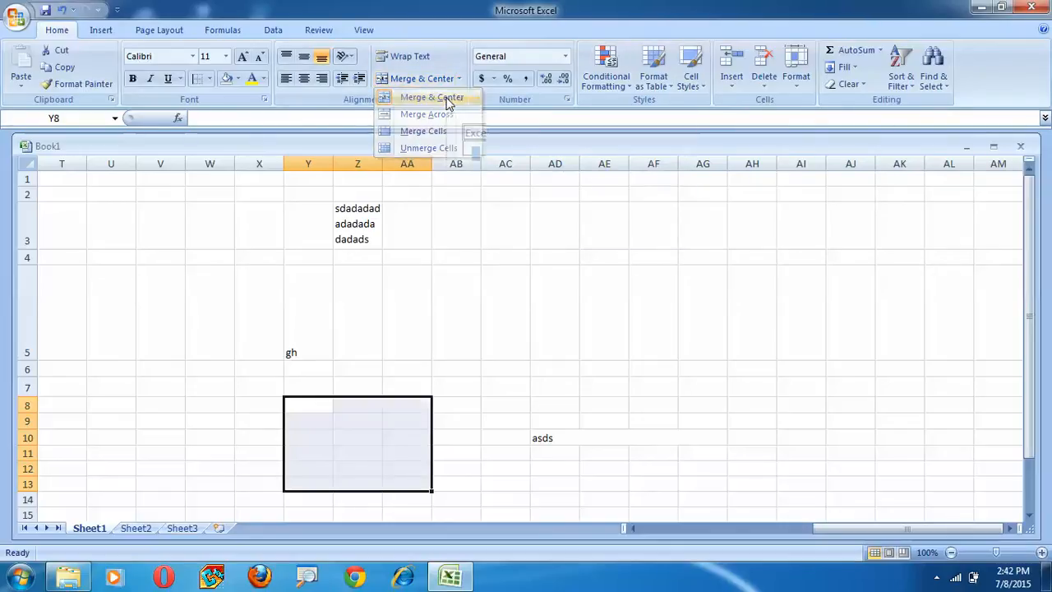
Merge the range Y8:AA13 into one cell with Merge Cells and reopen the merge options.
click(460, 82)
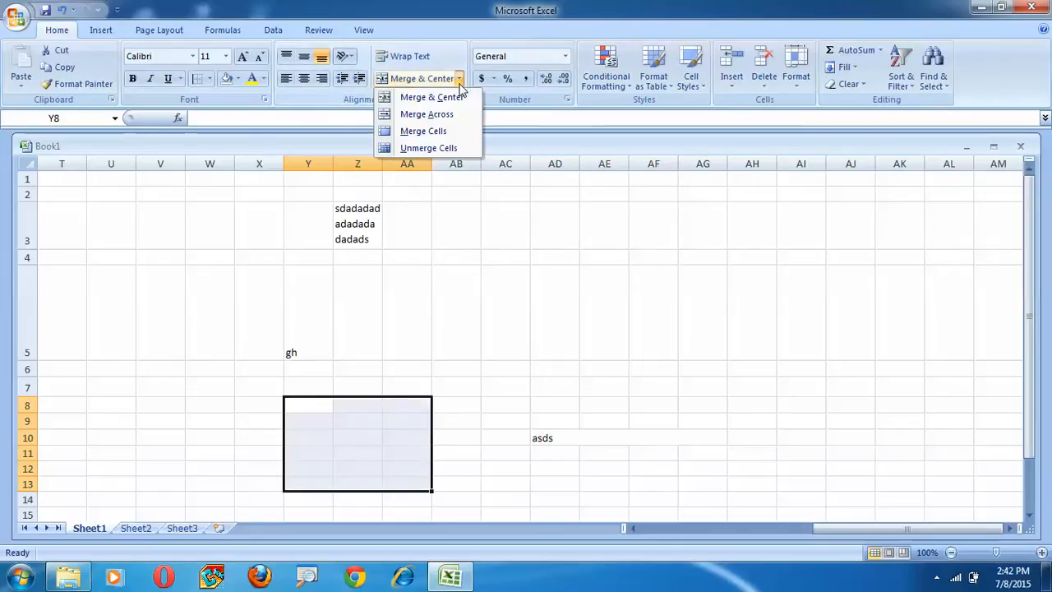
click(443, 134)
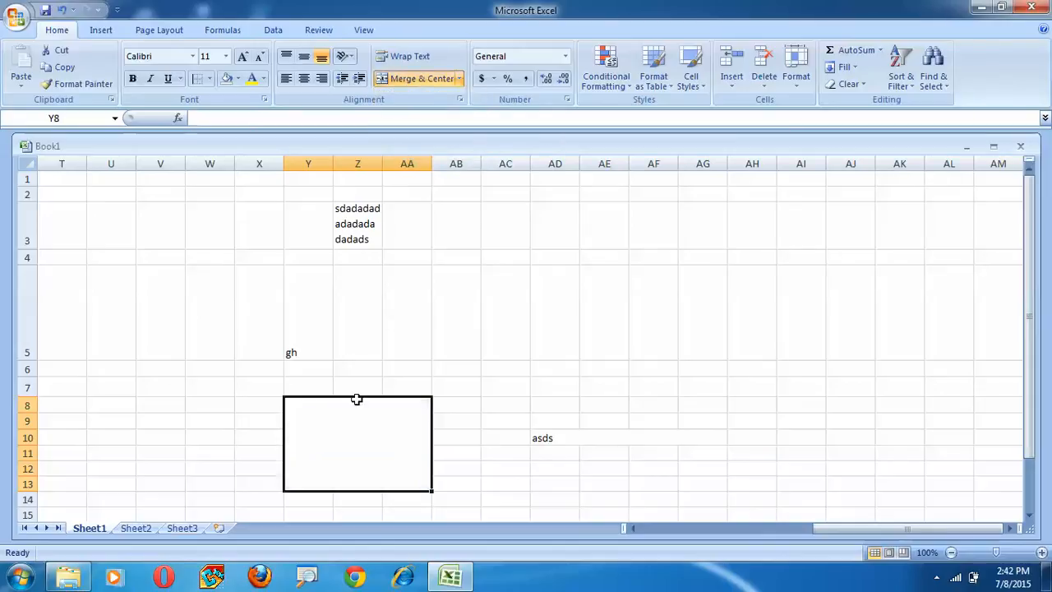
click(460, 80)
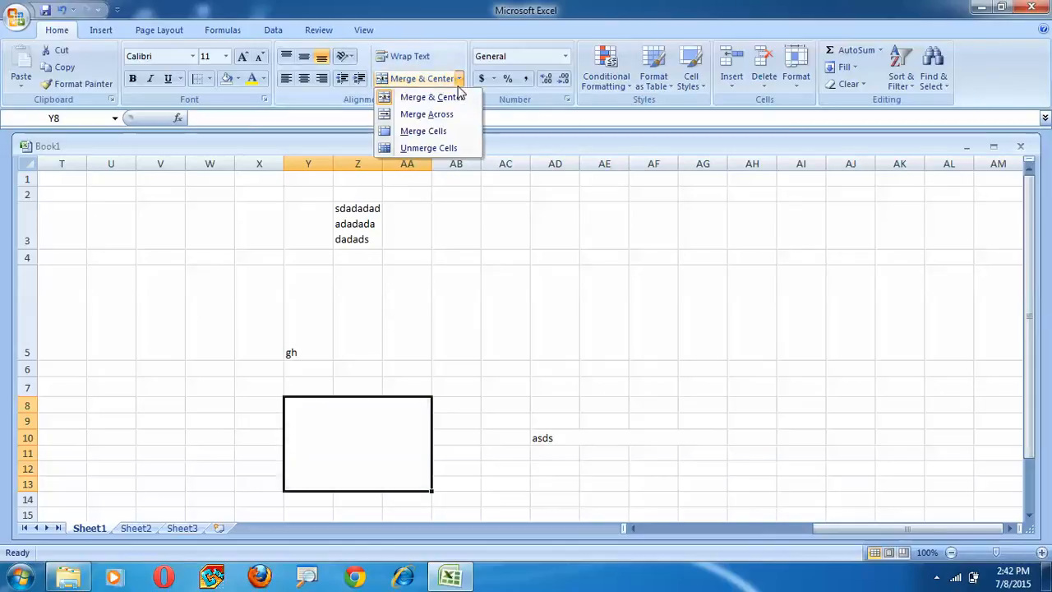